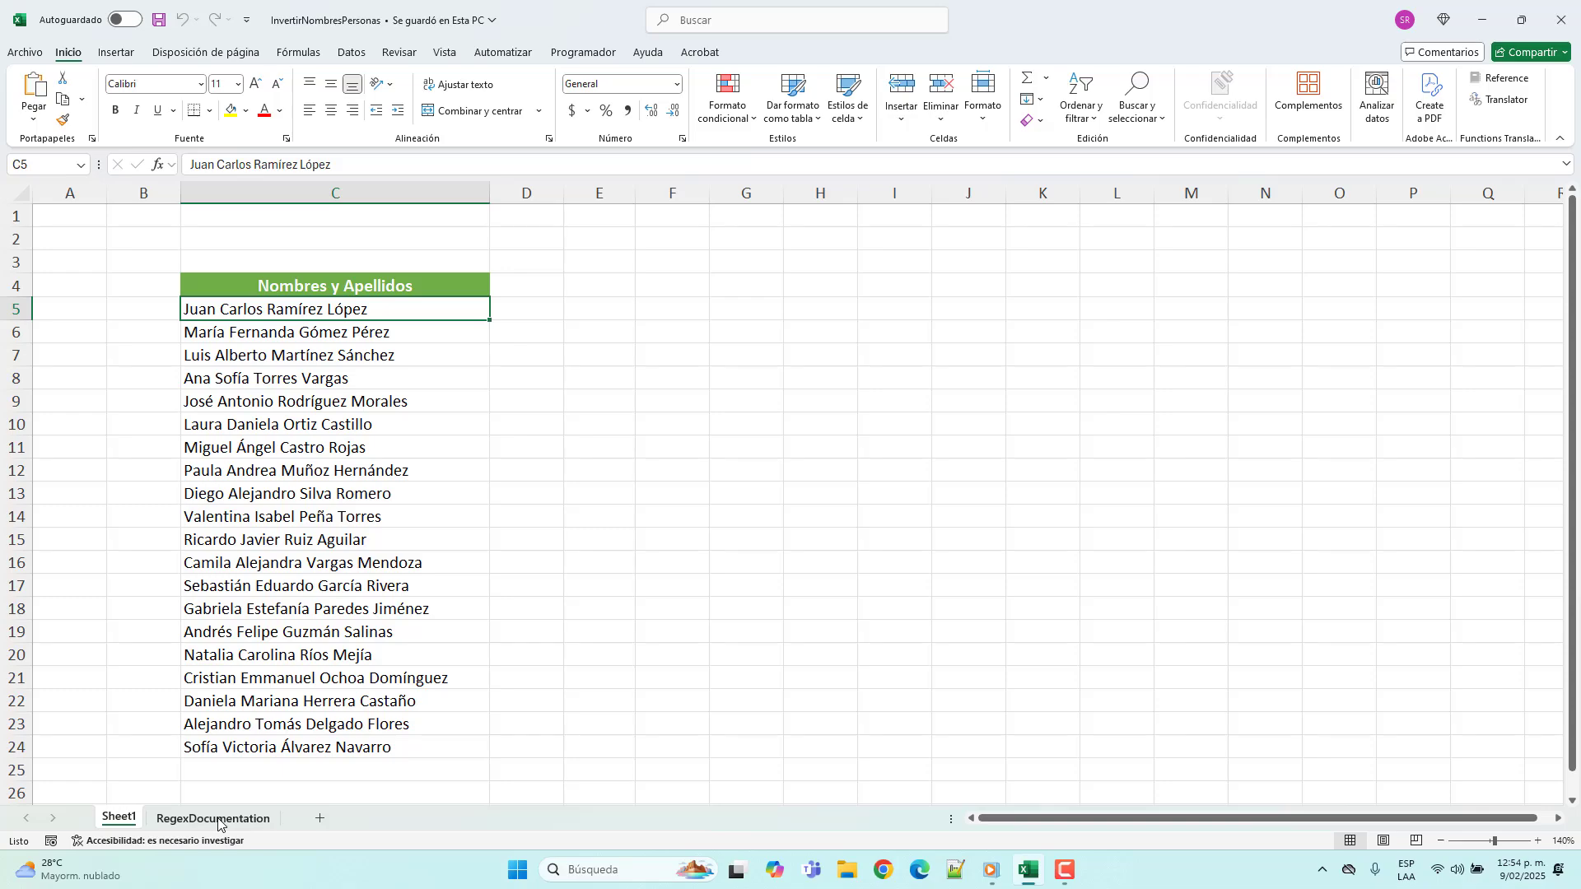
Step: Review the regex metacharacter, quantifier and grouping tables on the RegexDocumentation sheet, and return to Sheet1
click(214, 819)
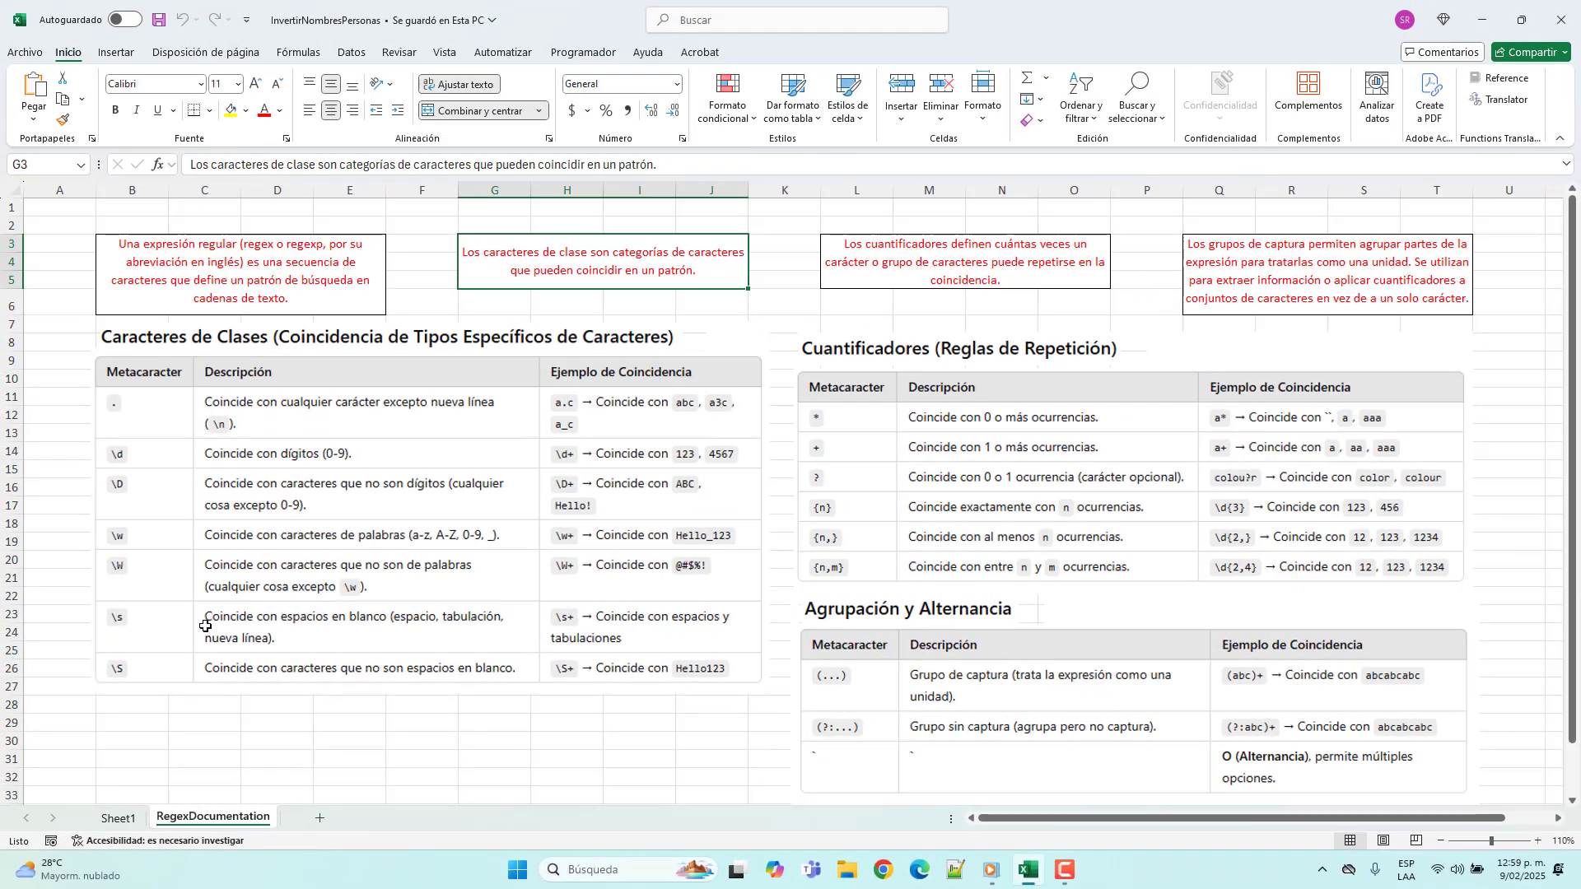
click(119, 820)
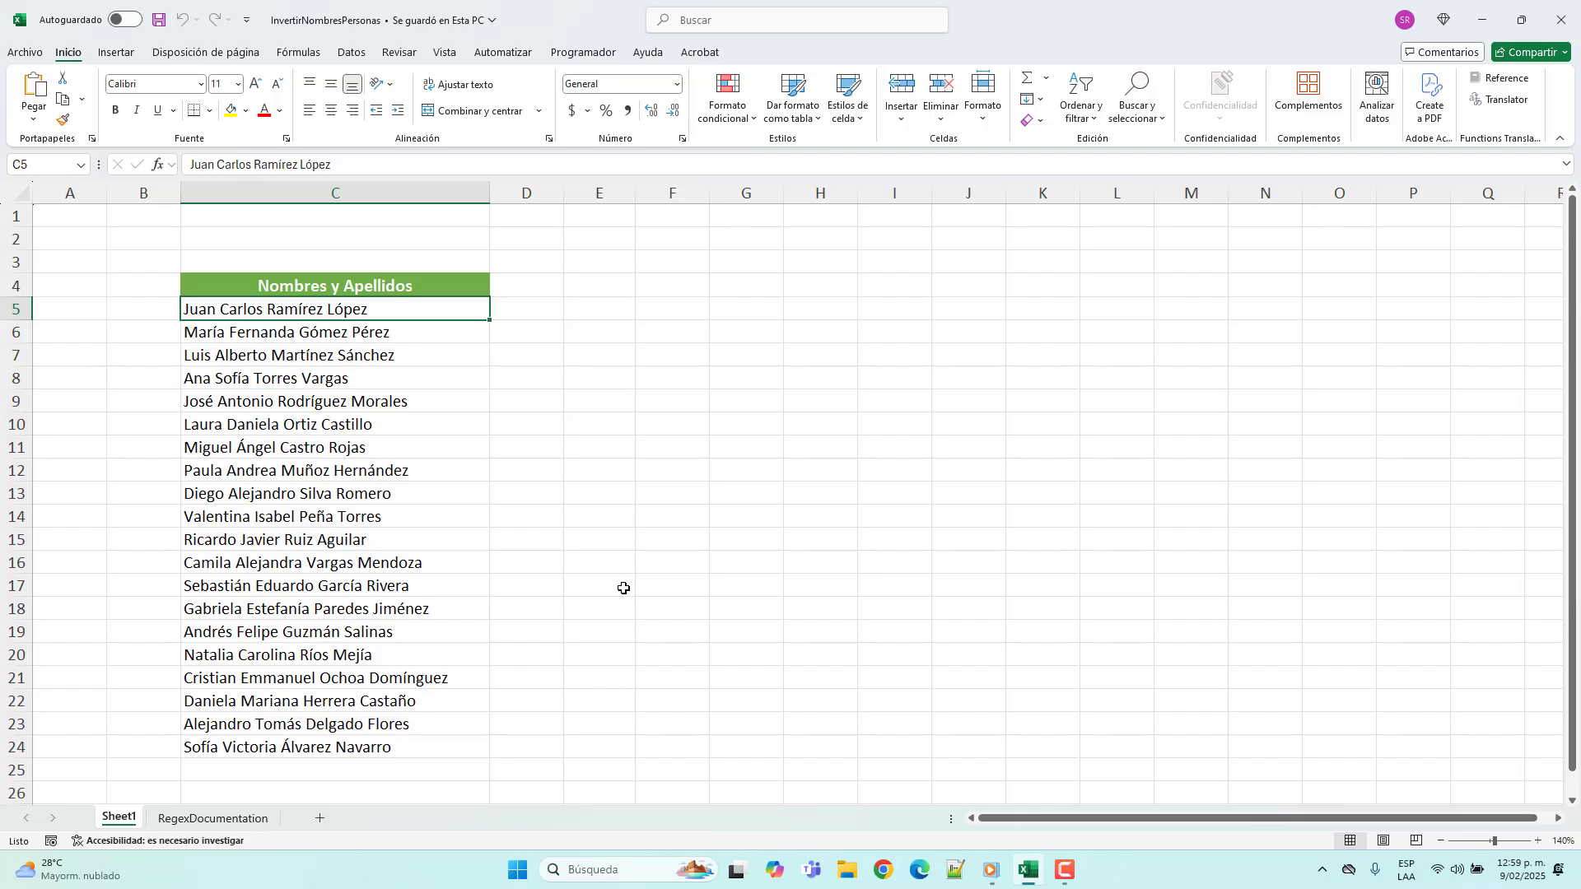
Step: Copy the "Nombres y Apellidos" header from C4 into E4, keeping its formatting and column width
click(461, 290)
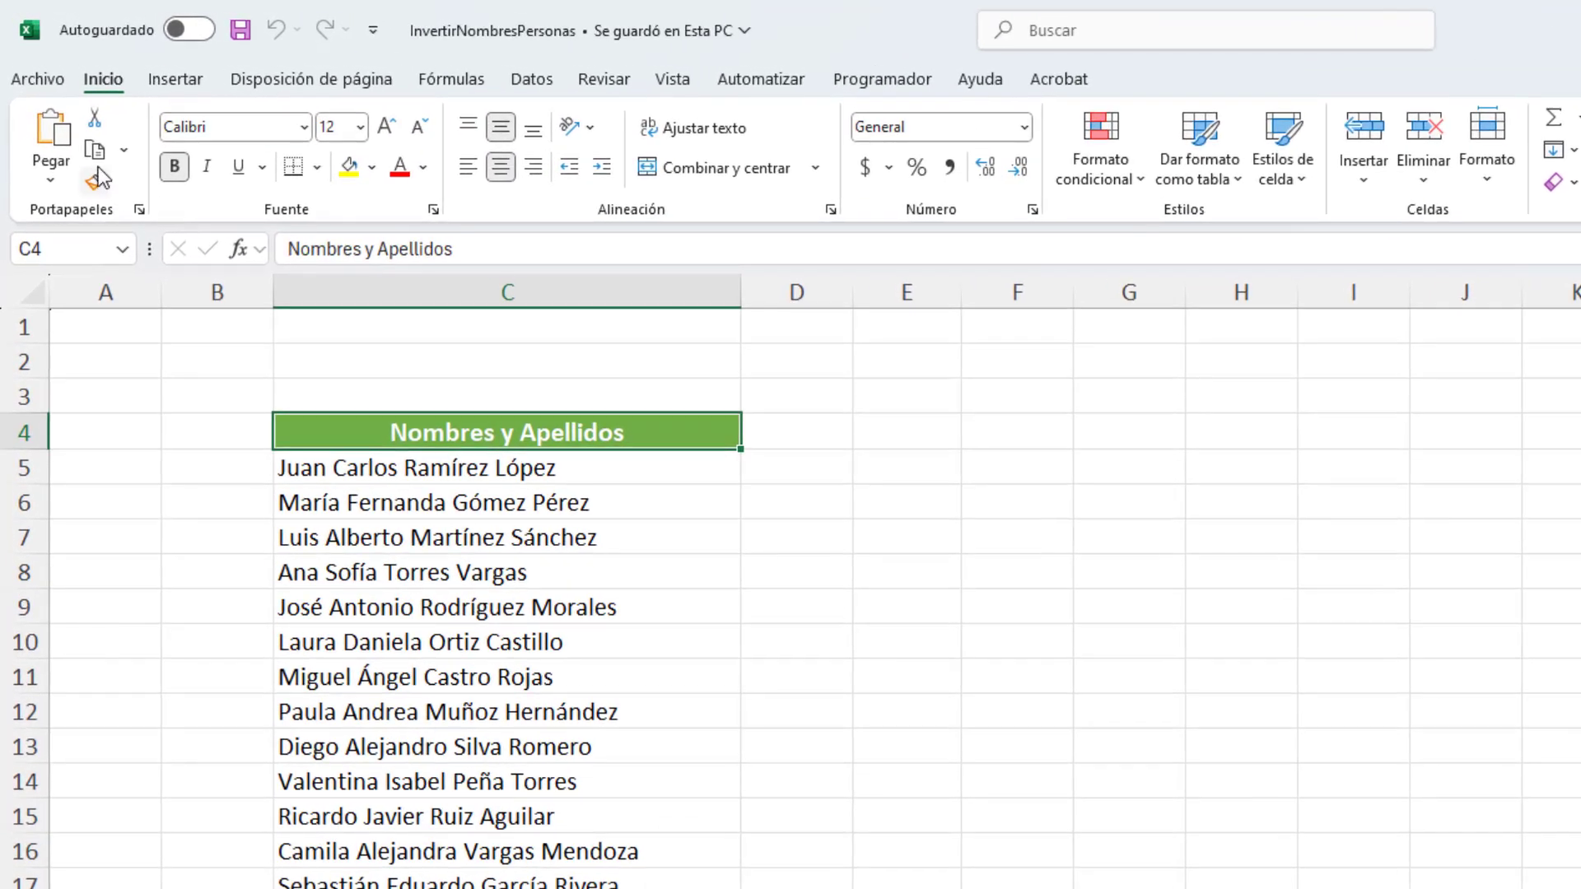
click(96, 156)
drag(896, 455, 895, 442)
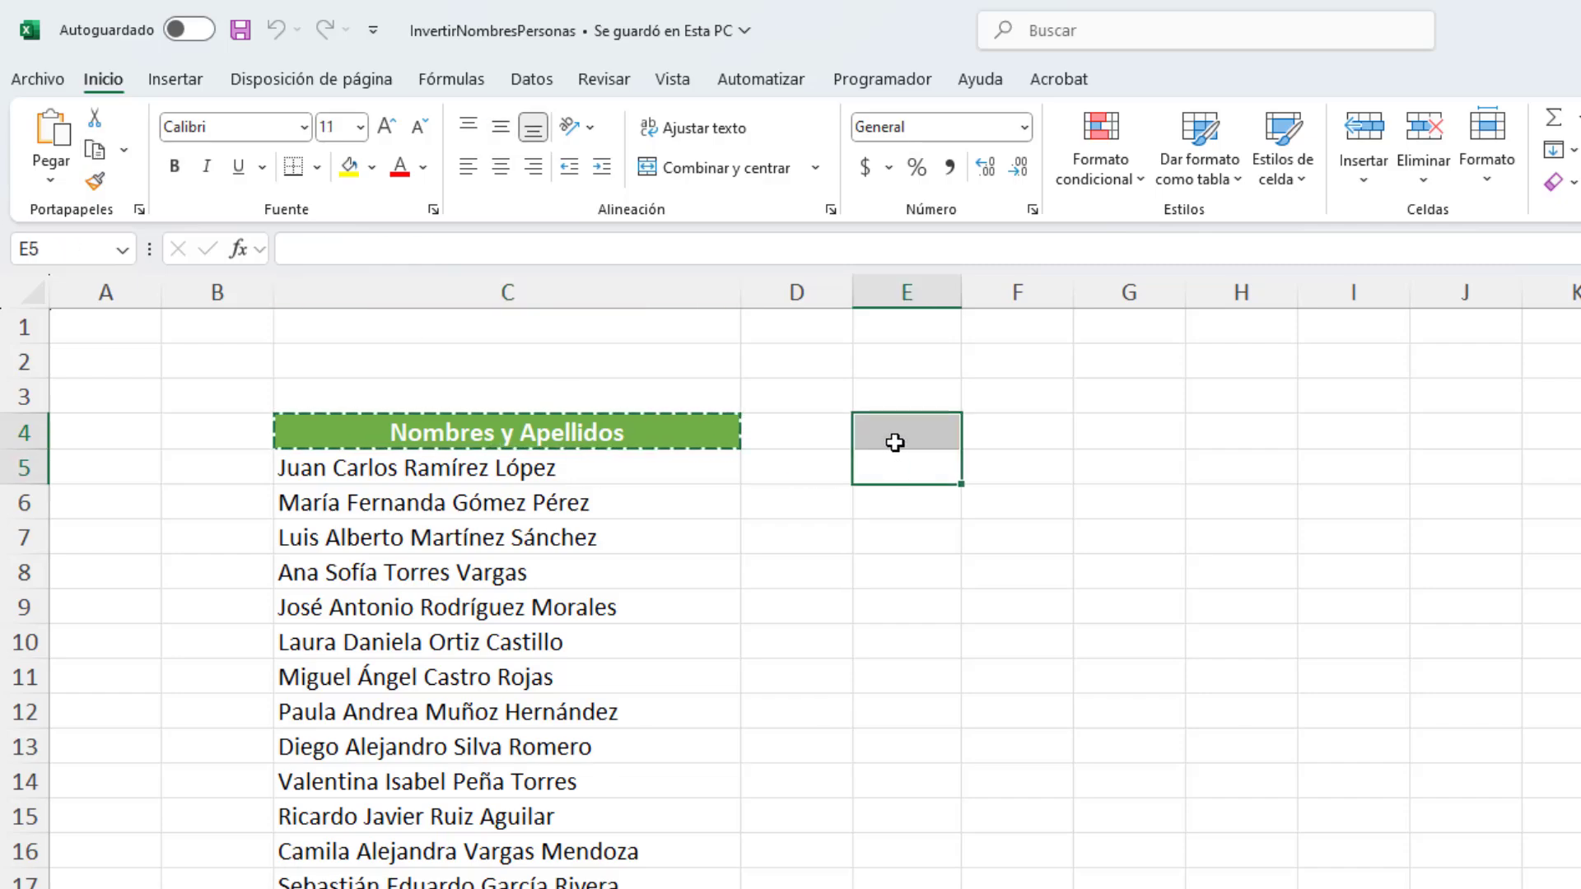
click(895, 442)
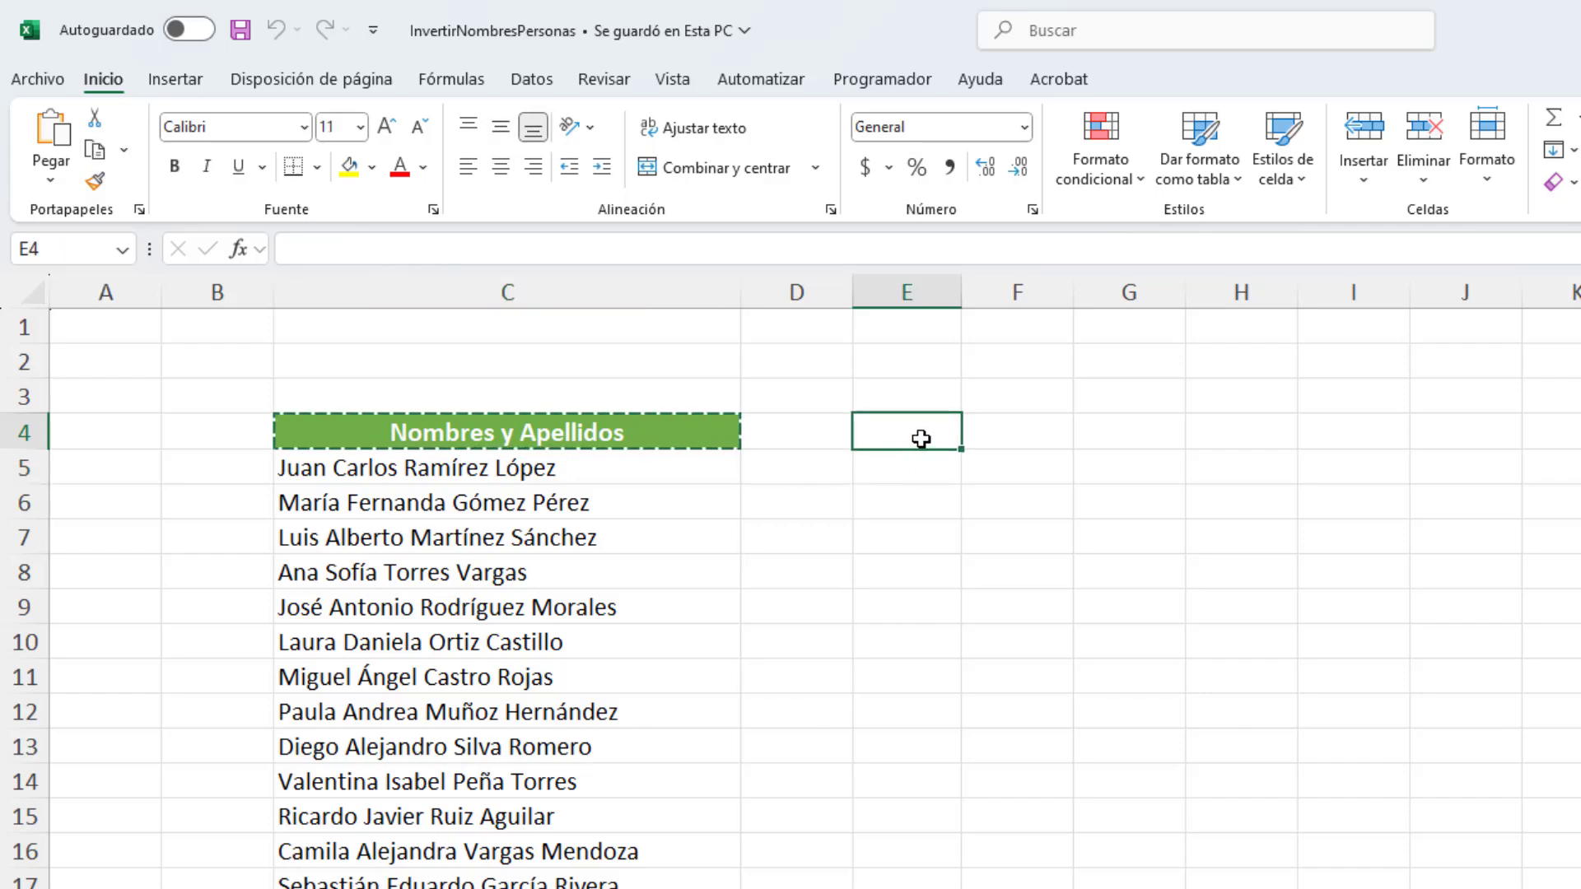
click(51, 183)
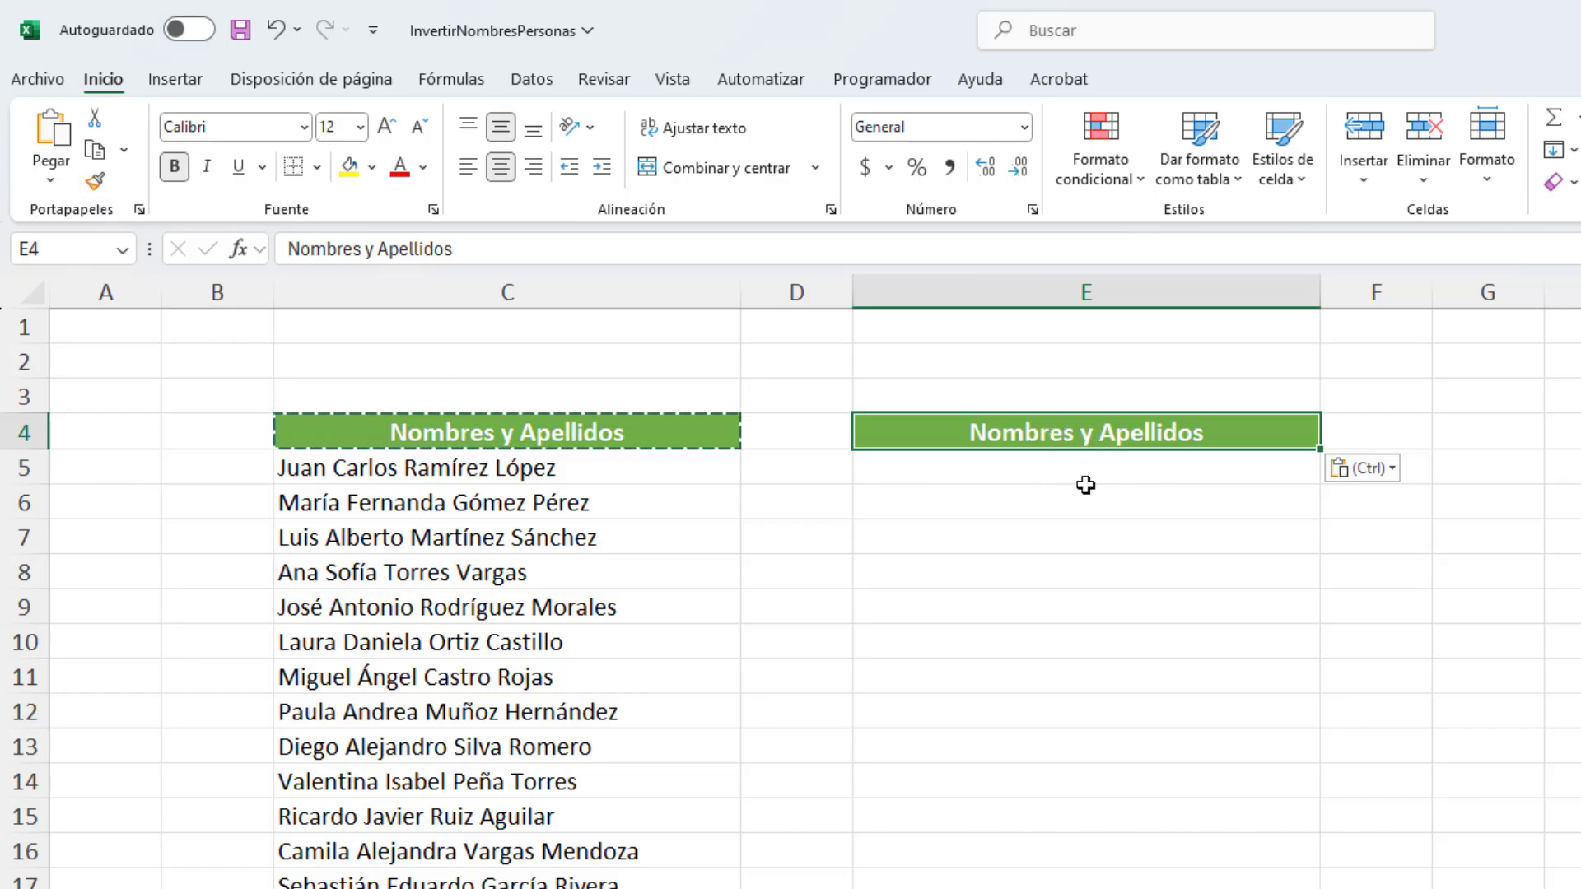
Step: Change the header text in E4 to "Apellidos y Nombres"
drag(378, 249, 284, 249)
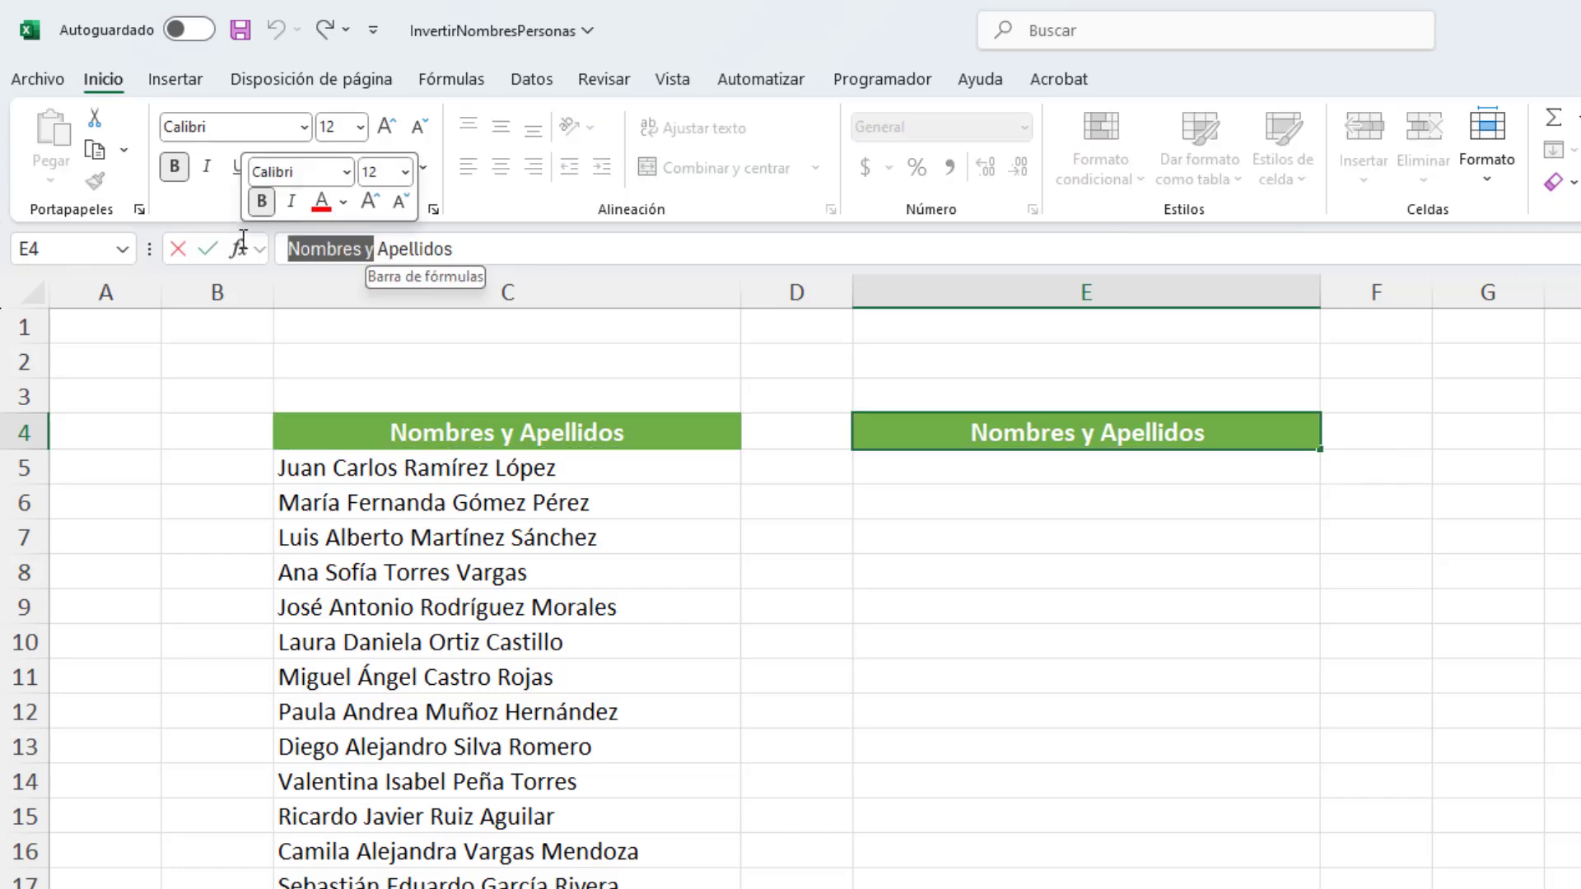
key(BackSpace)
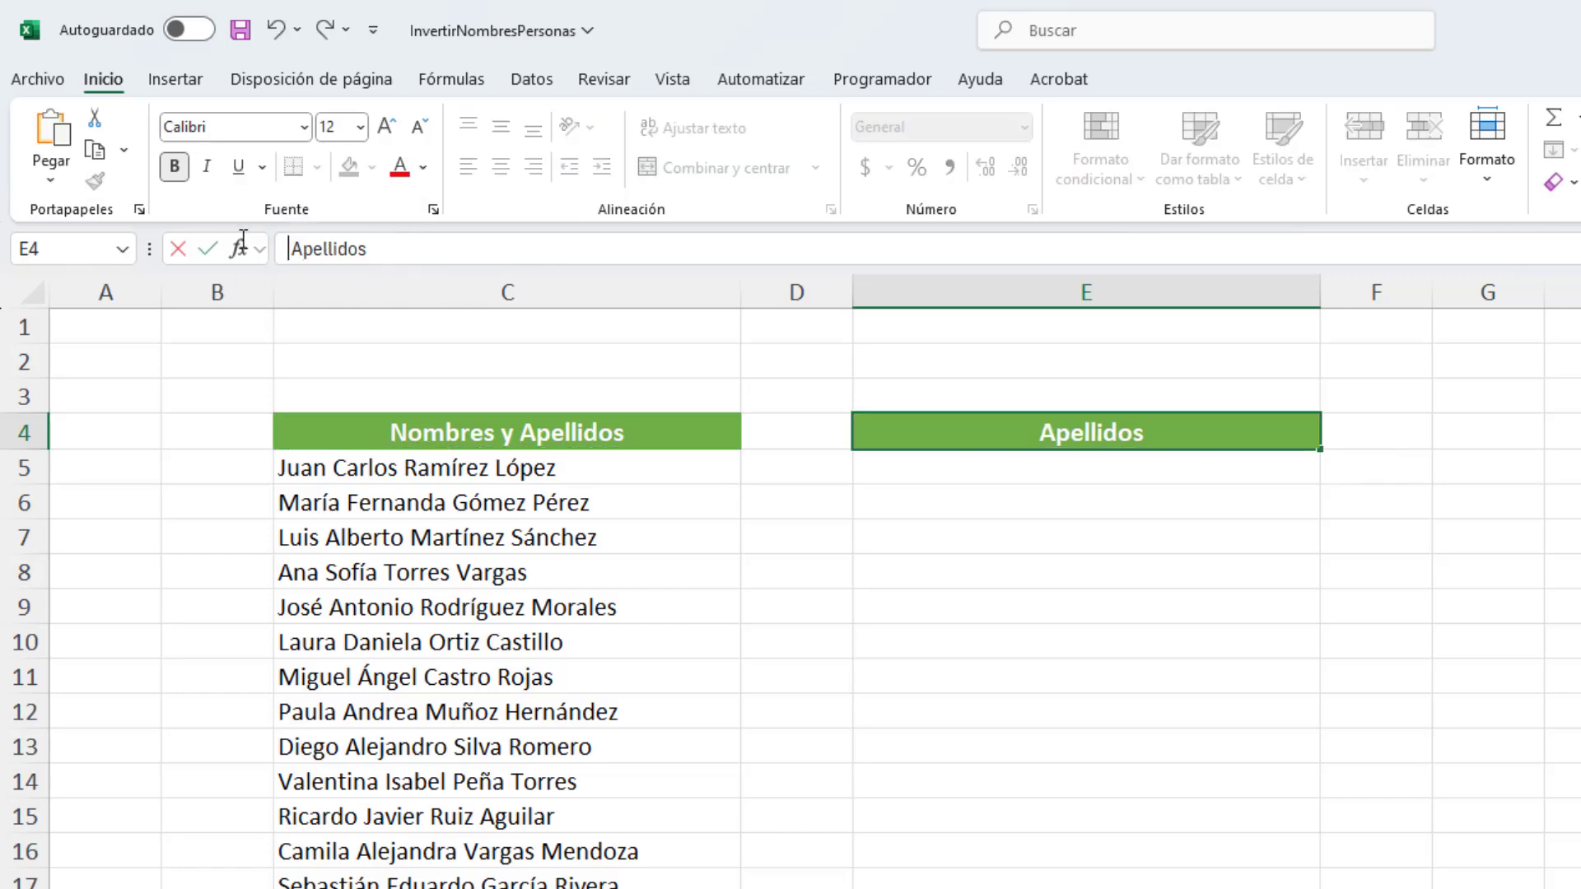
key(Delete)
key(Escape)
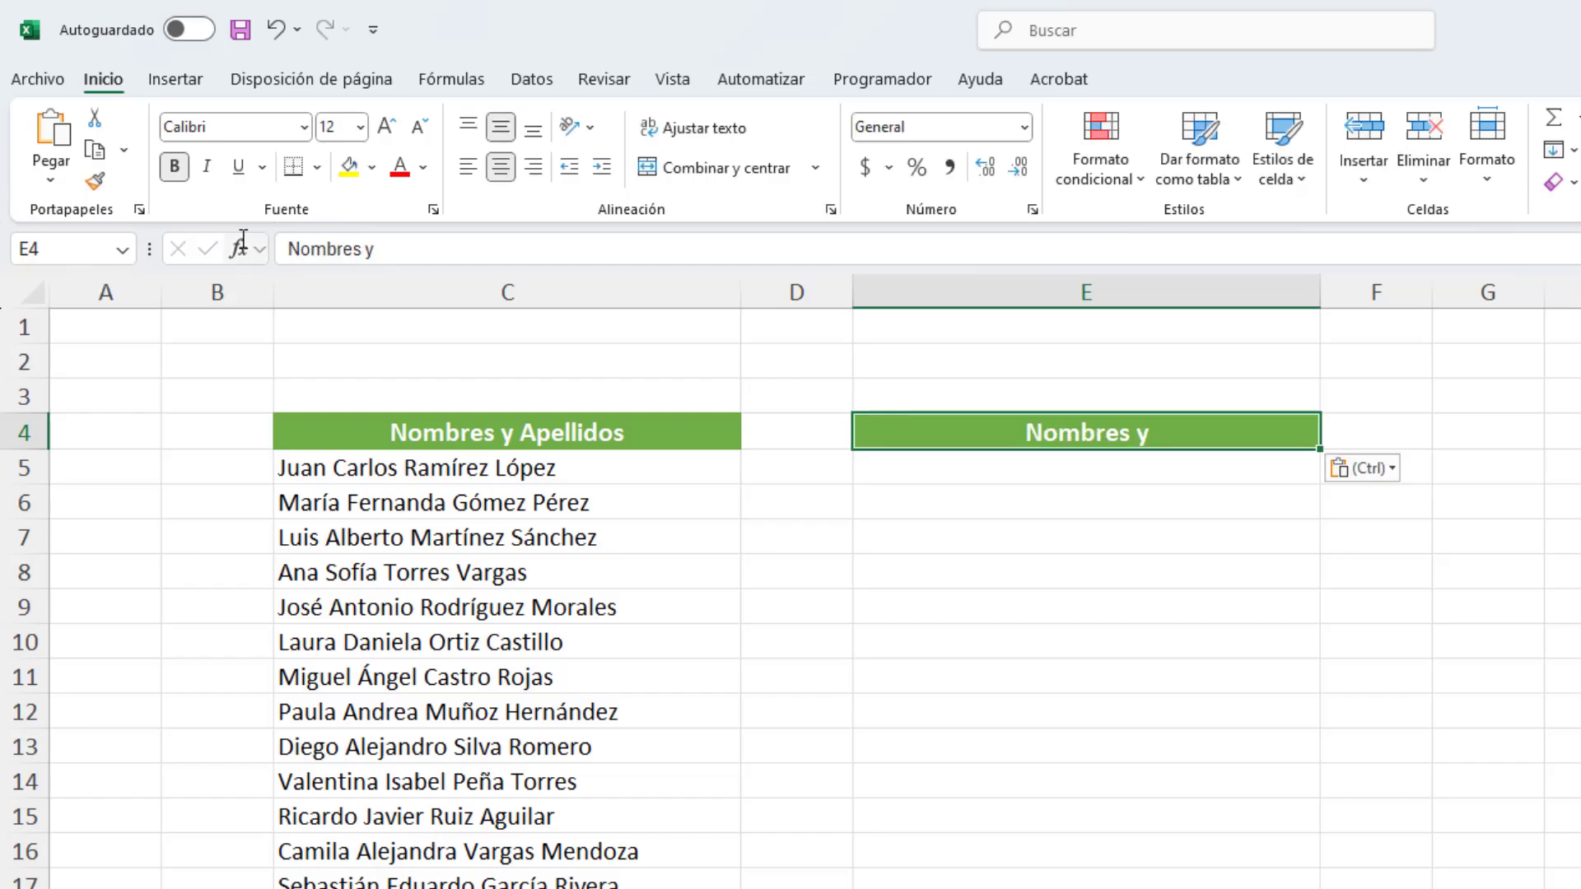
click(497, 248)
key(BackSpace)
key(BackSpace)
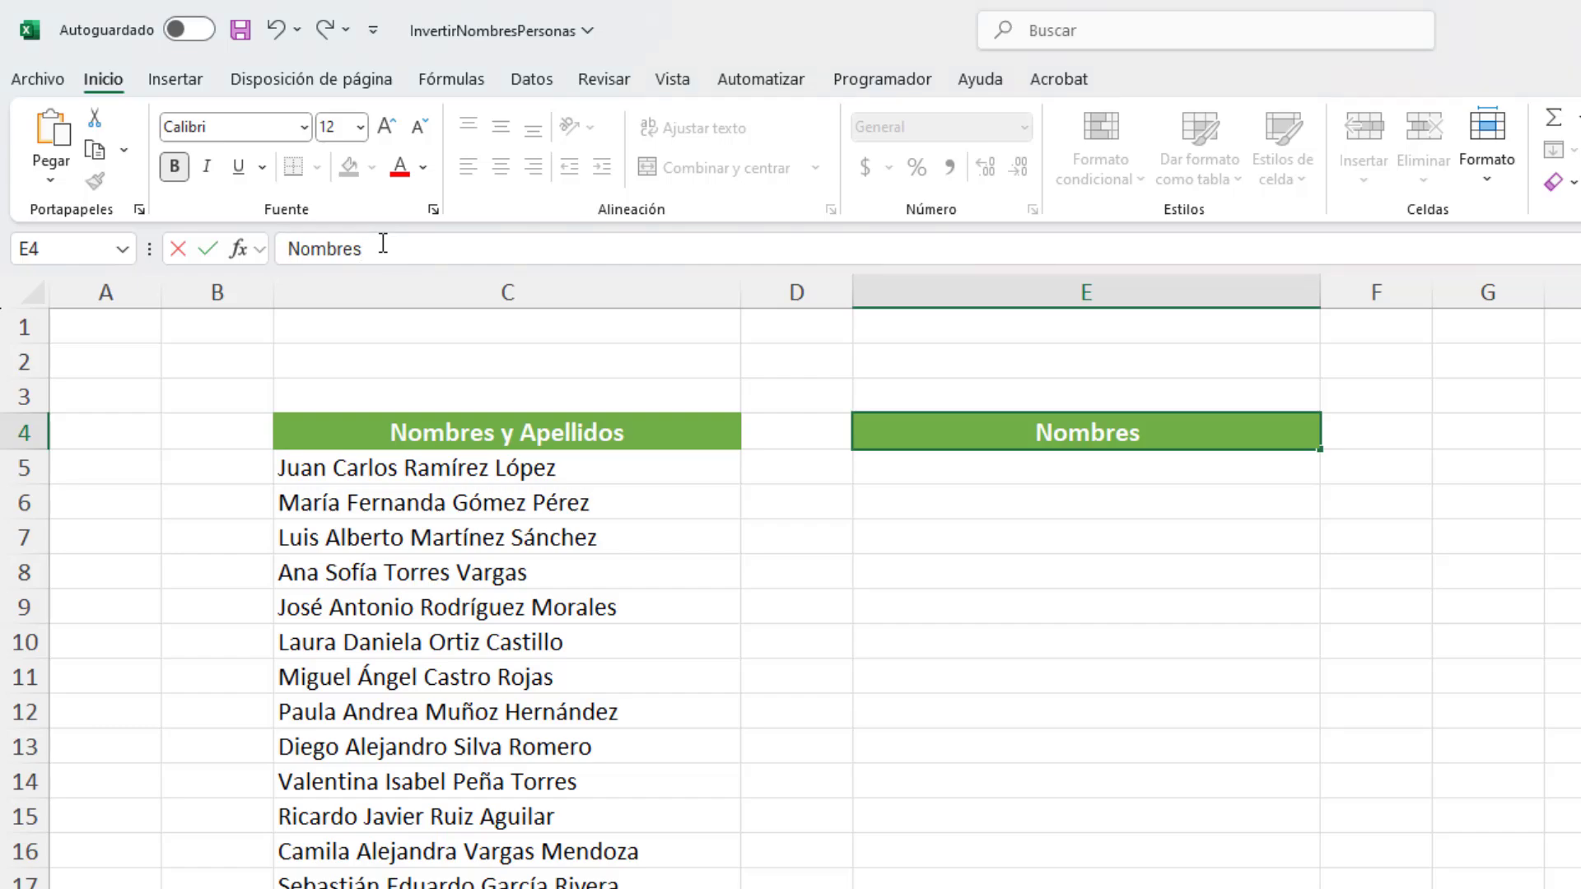
key(Home)
text(Apellidos)
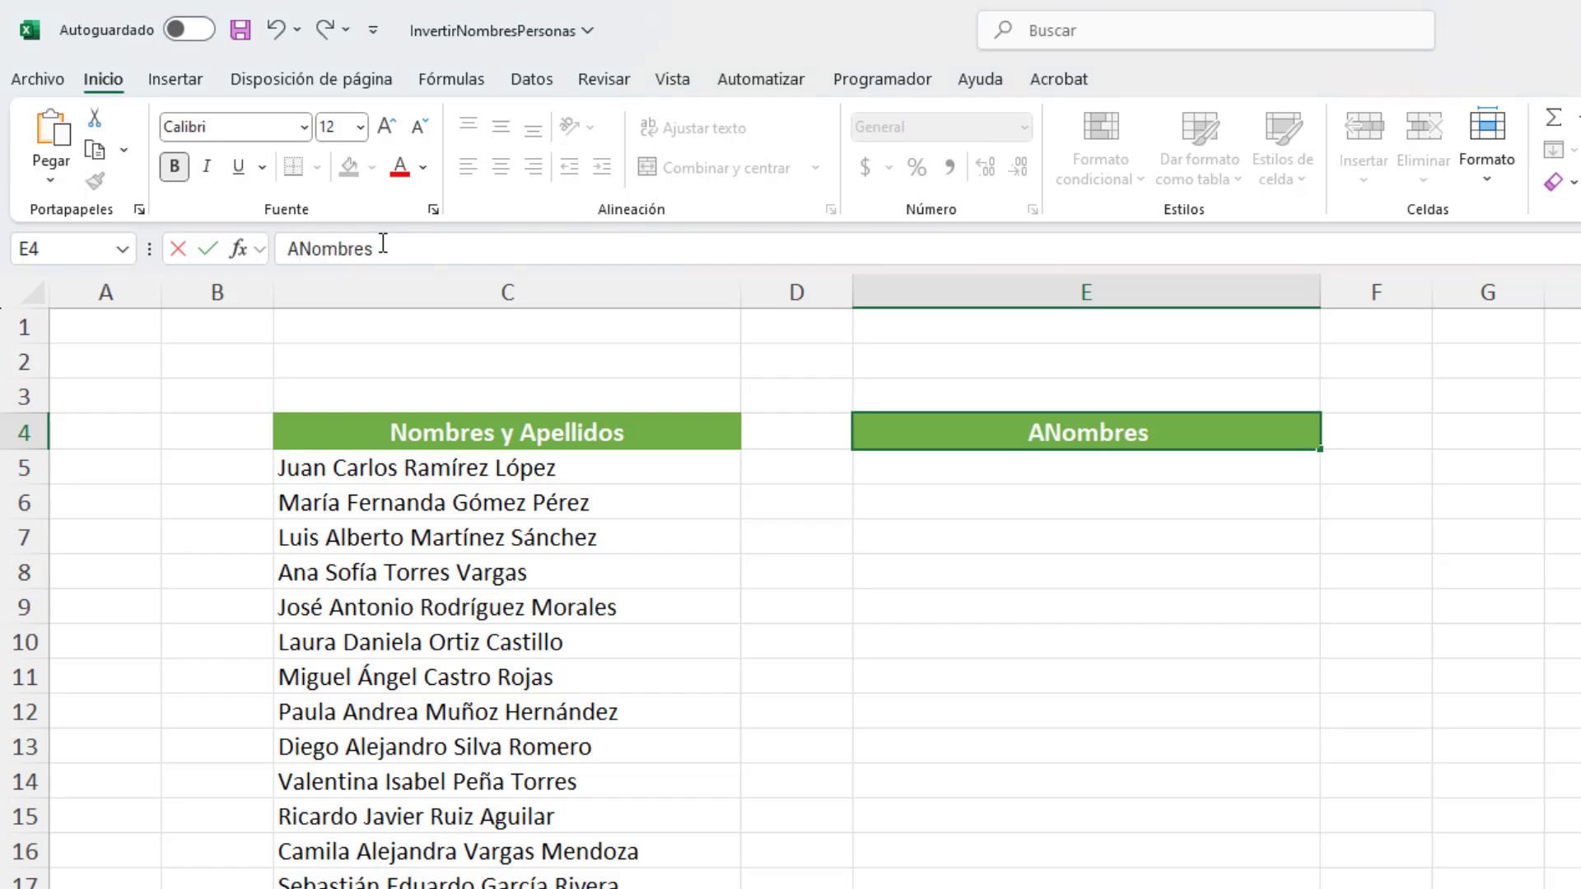
text( y)
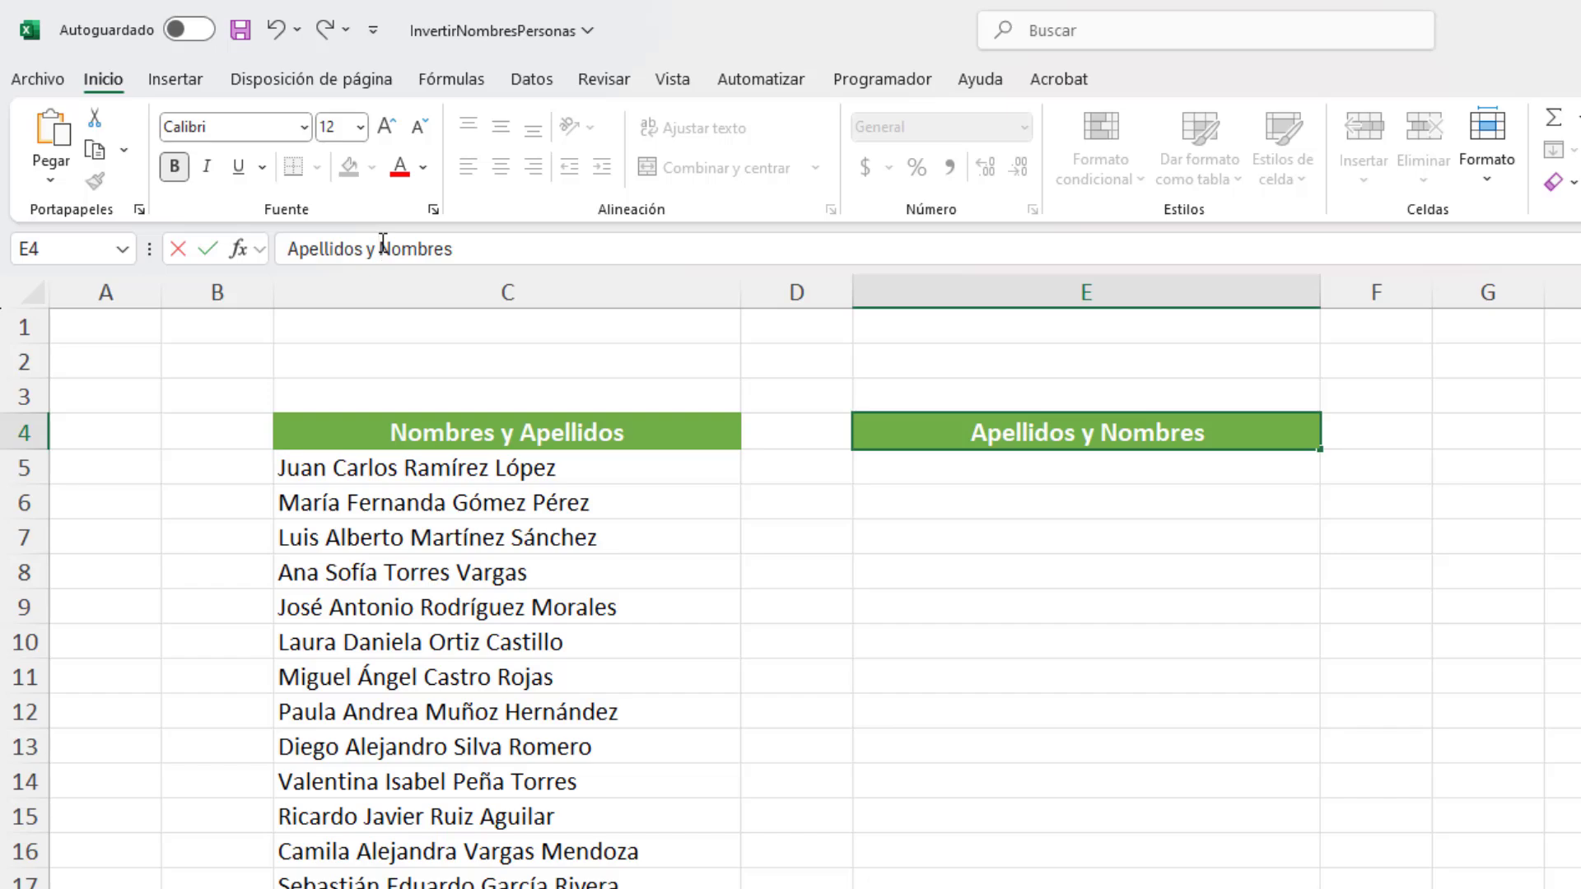
key(Return)
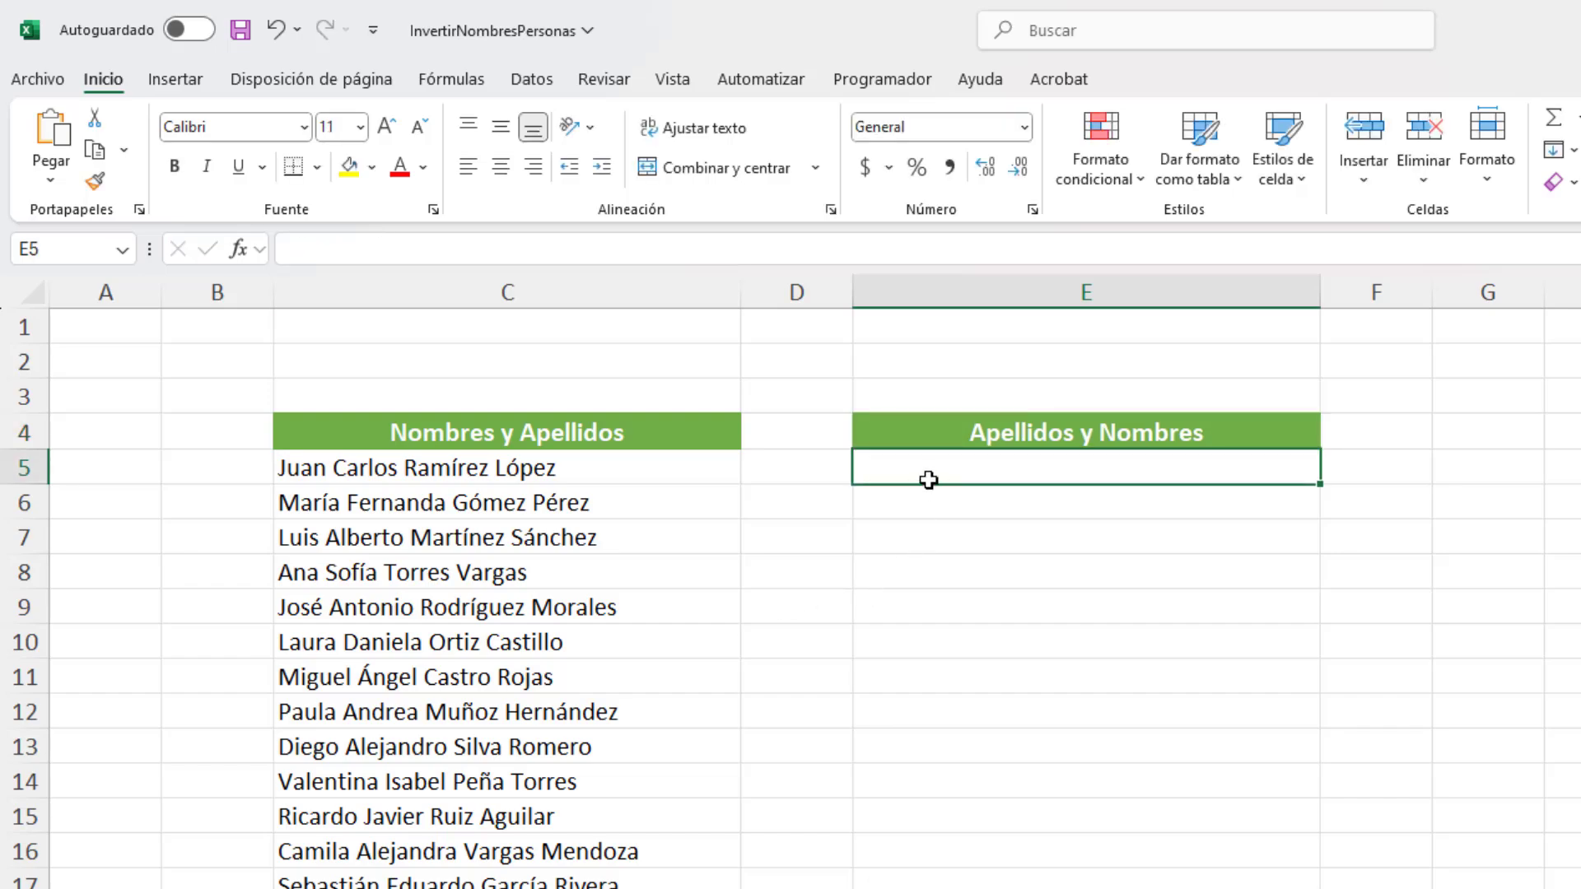
Step: Begin a REGEXREEMPLAZAR formula in E5 with cell C5 as the text argument
text(=)
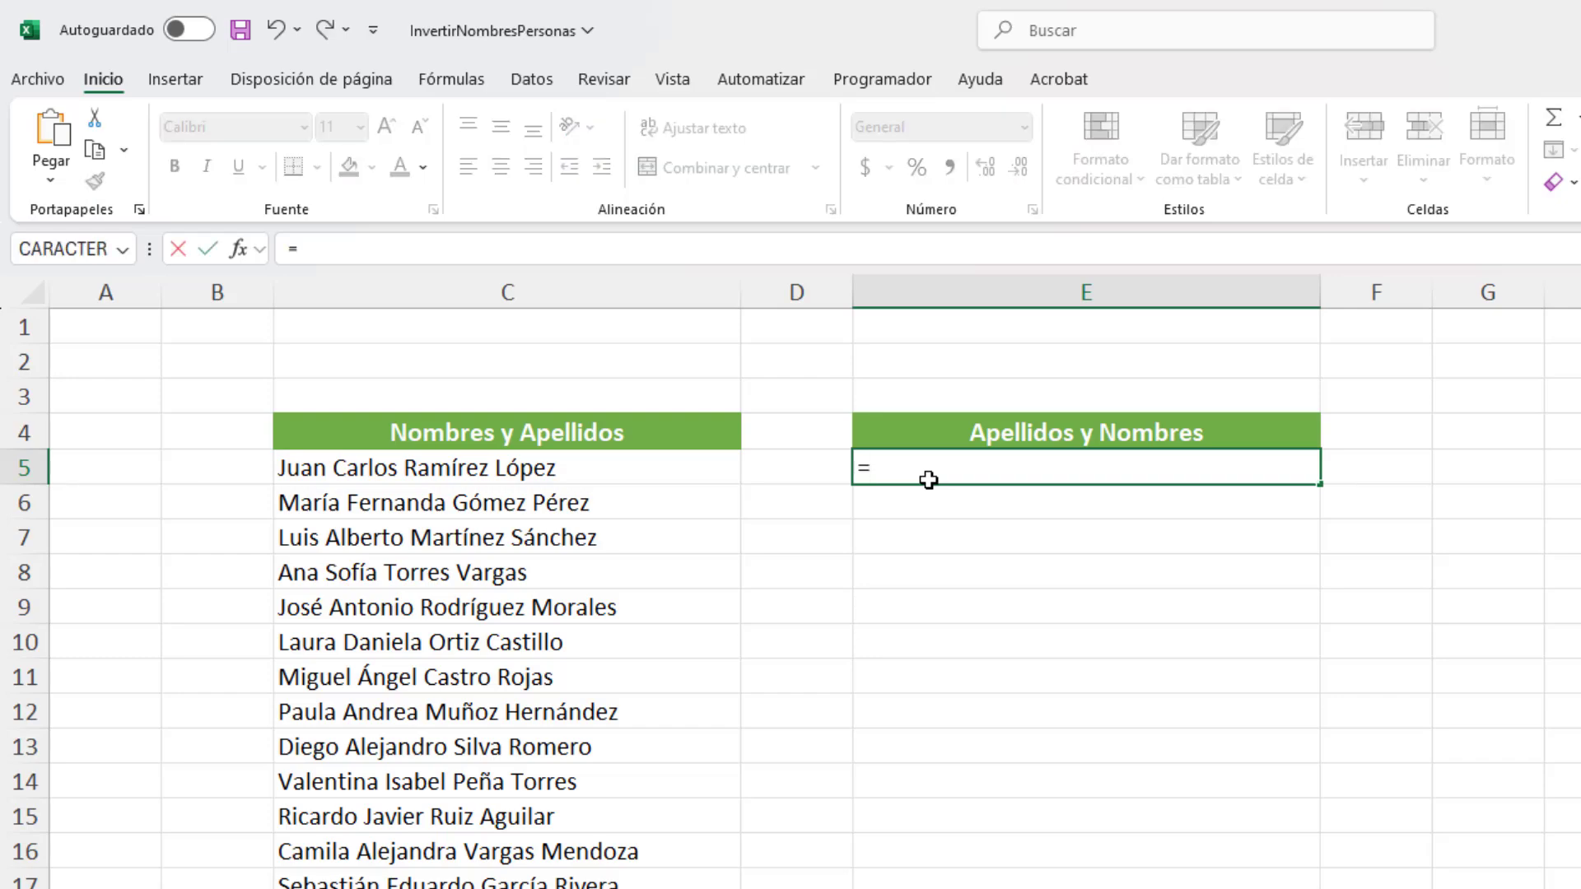
text(reg)
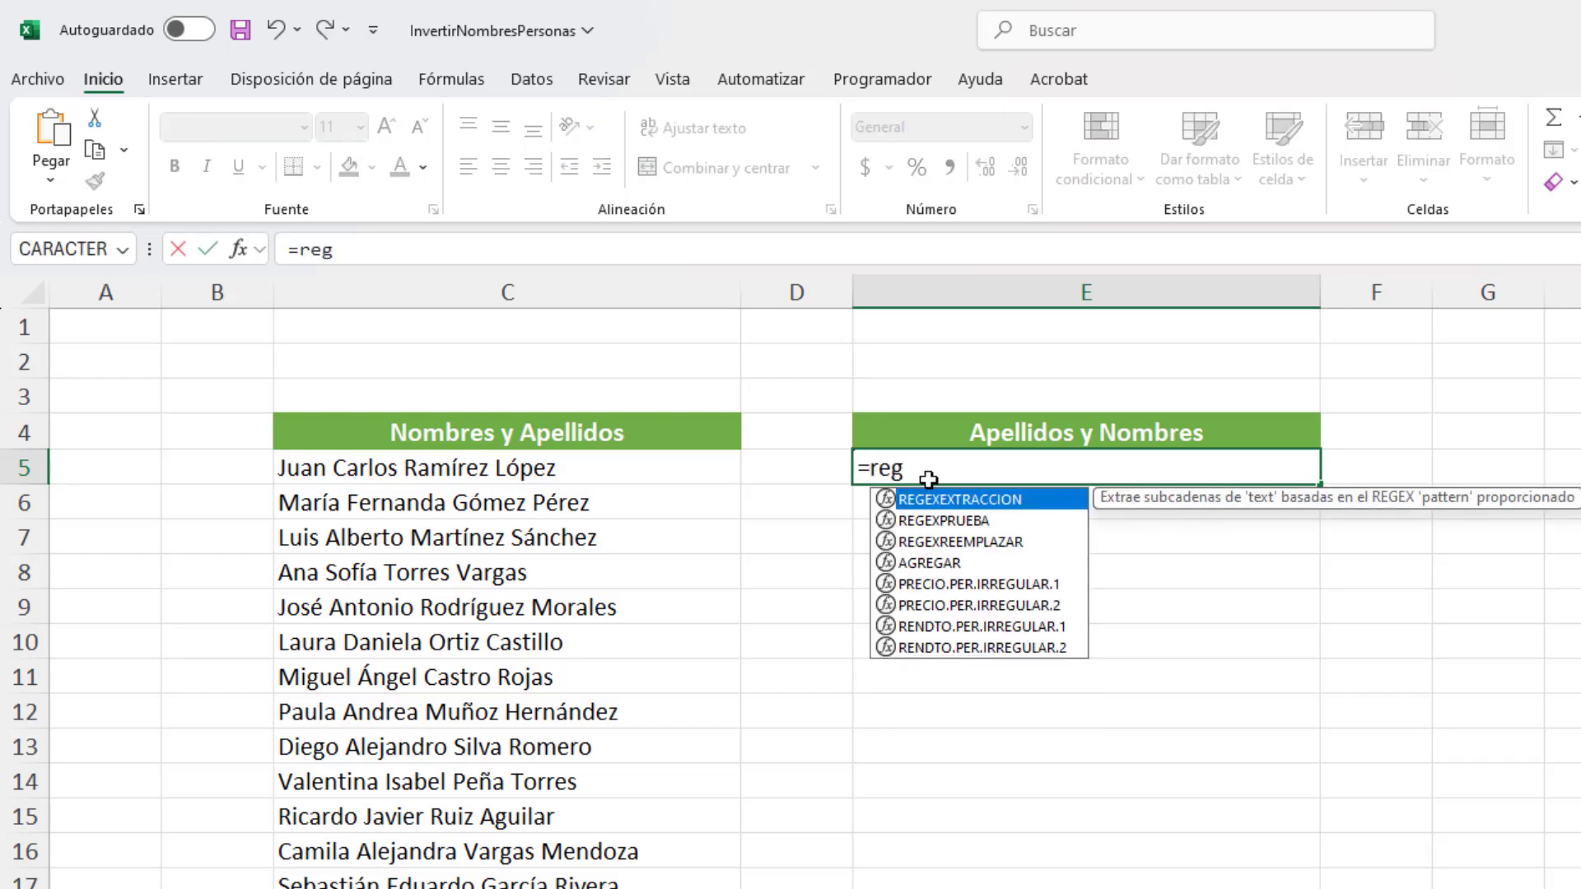
key(Down)
key(Down)
key(Tab)
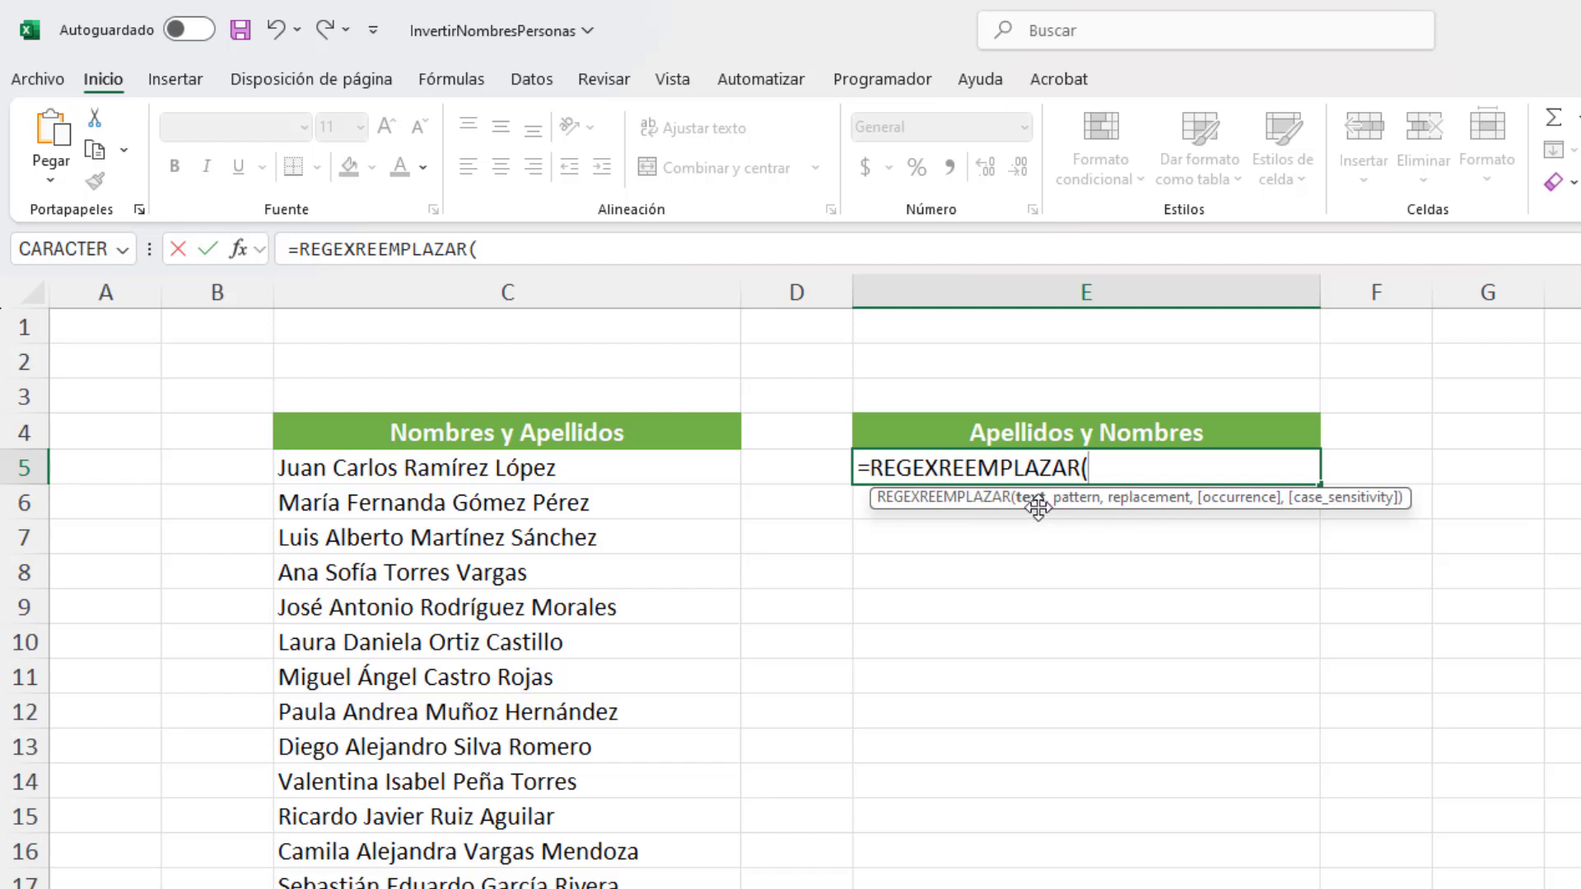
click(564, 470)
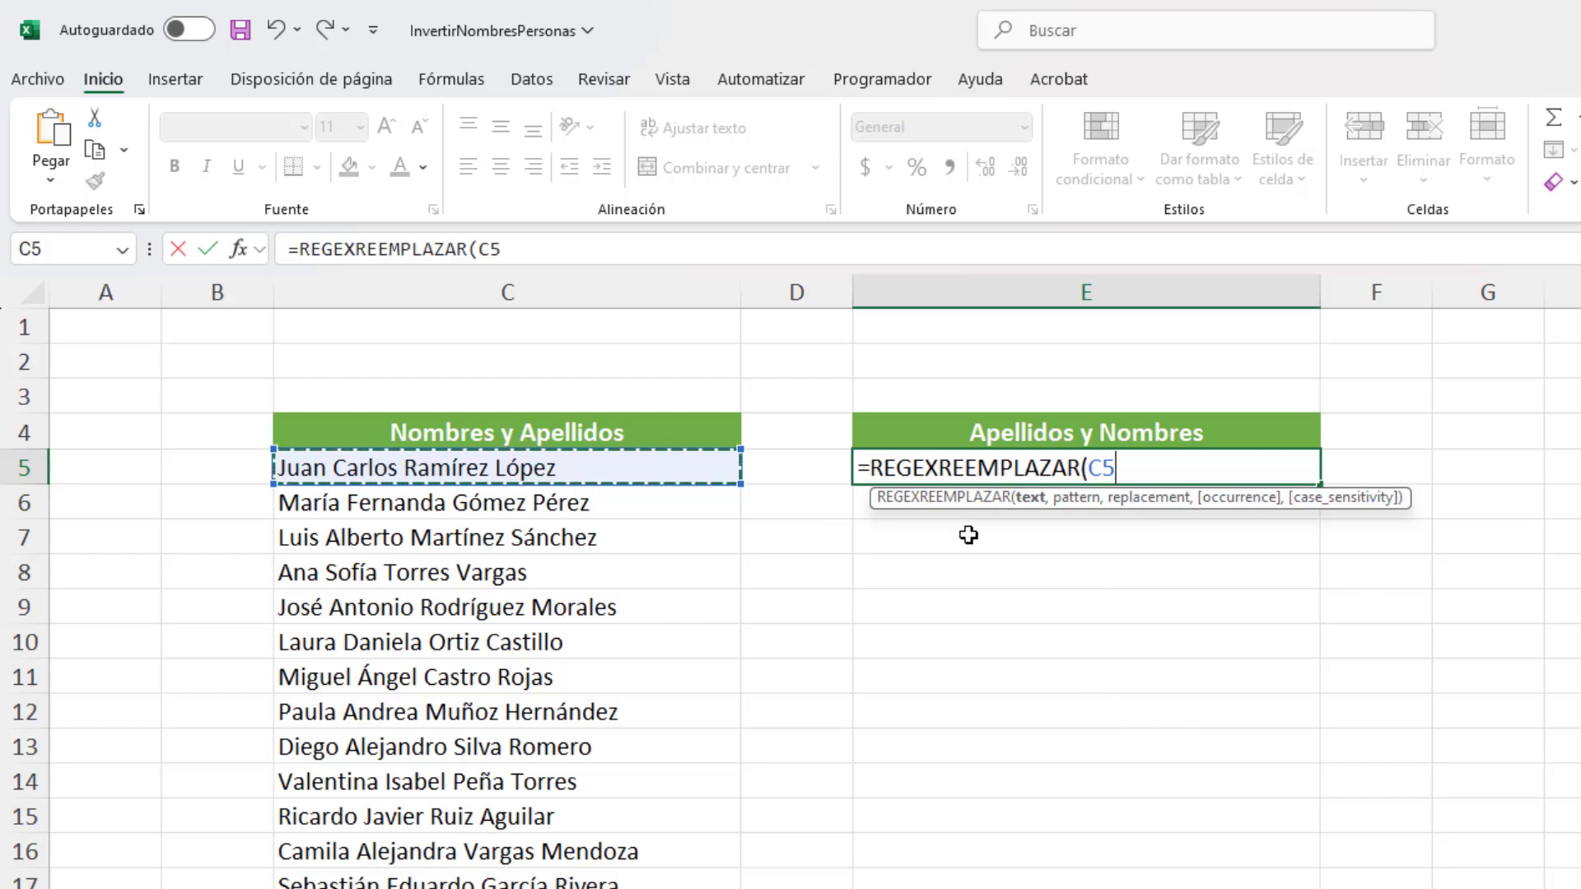
text(,)
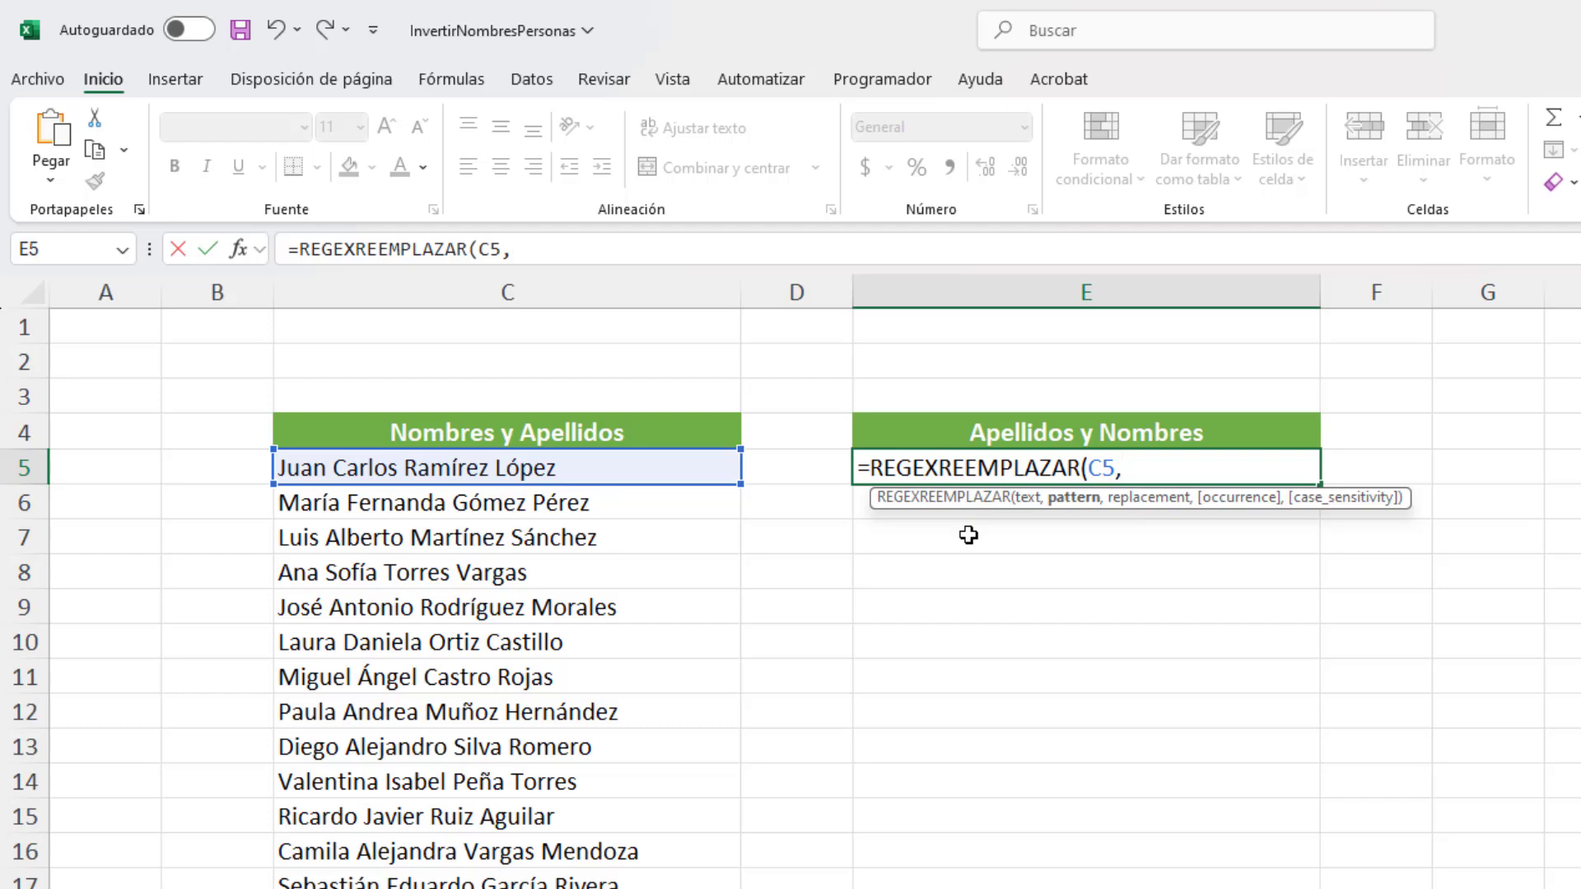
Step: Complete the E5 formula with the pattern "\S+" and the replacement "-"
click(588, 251)
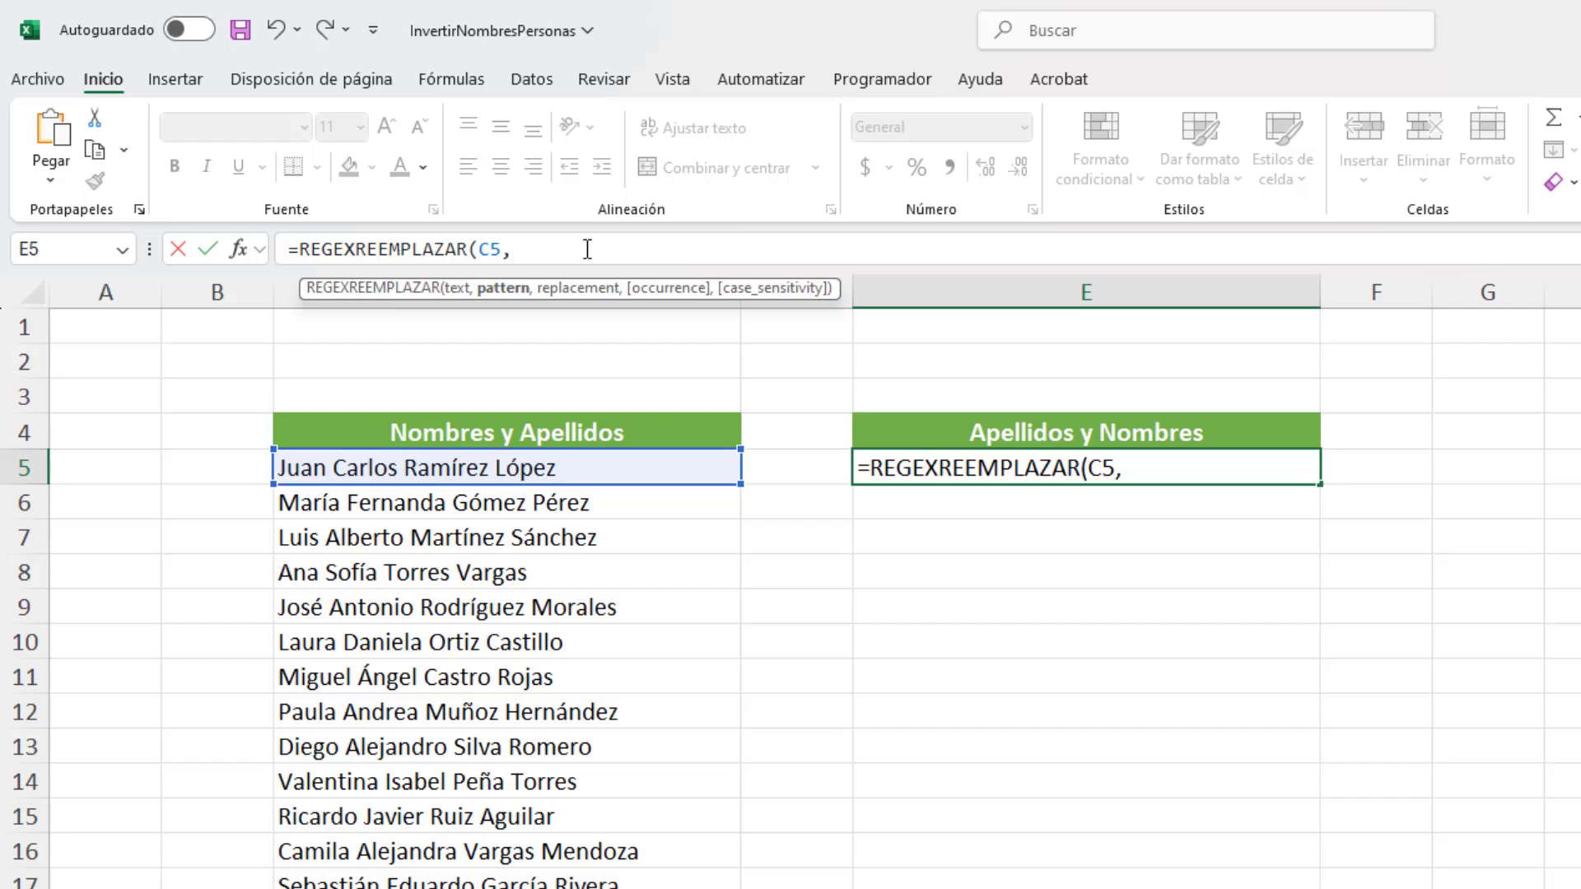
text("")
text(\)
text(S)
text(+)
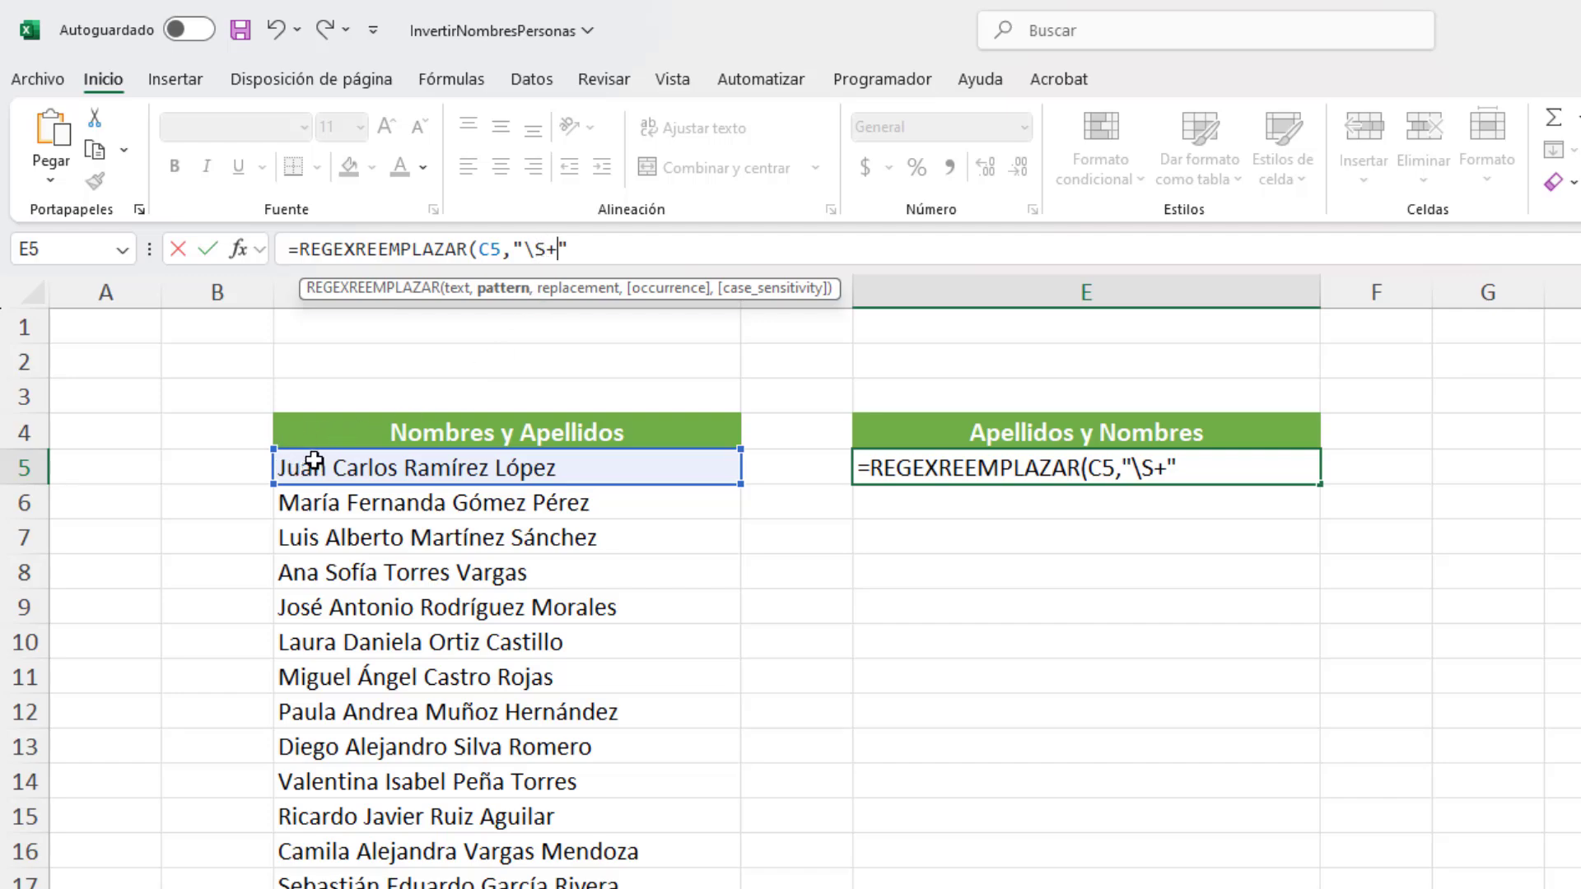
click(621, 251)
text(,"")
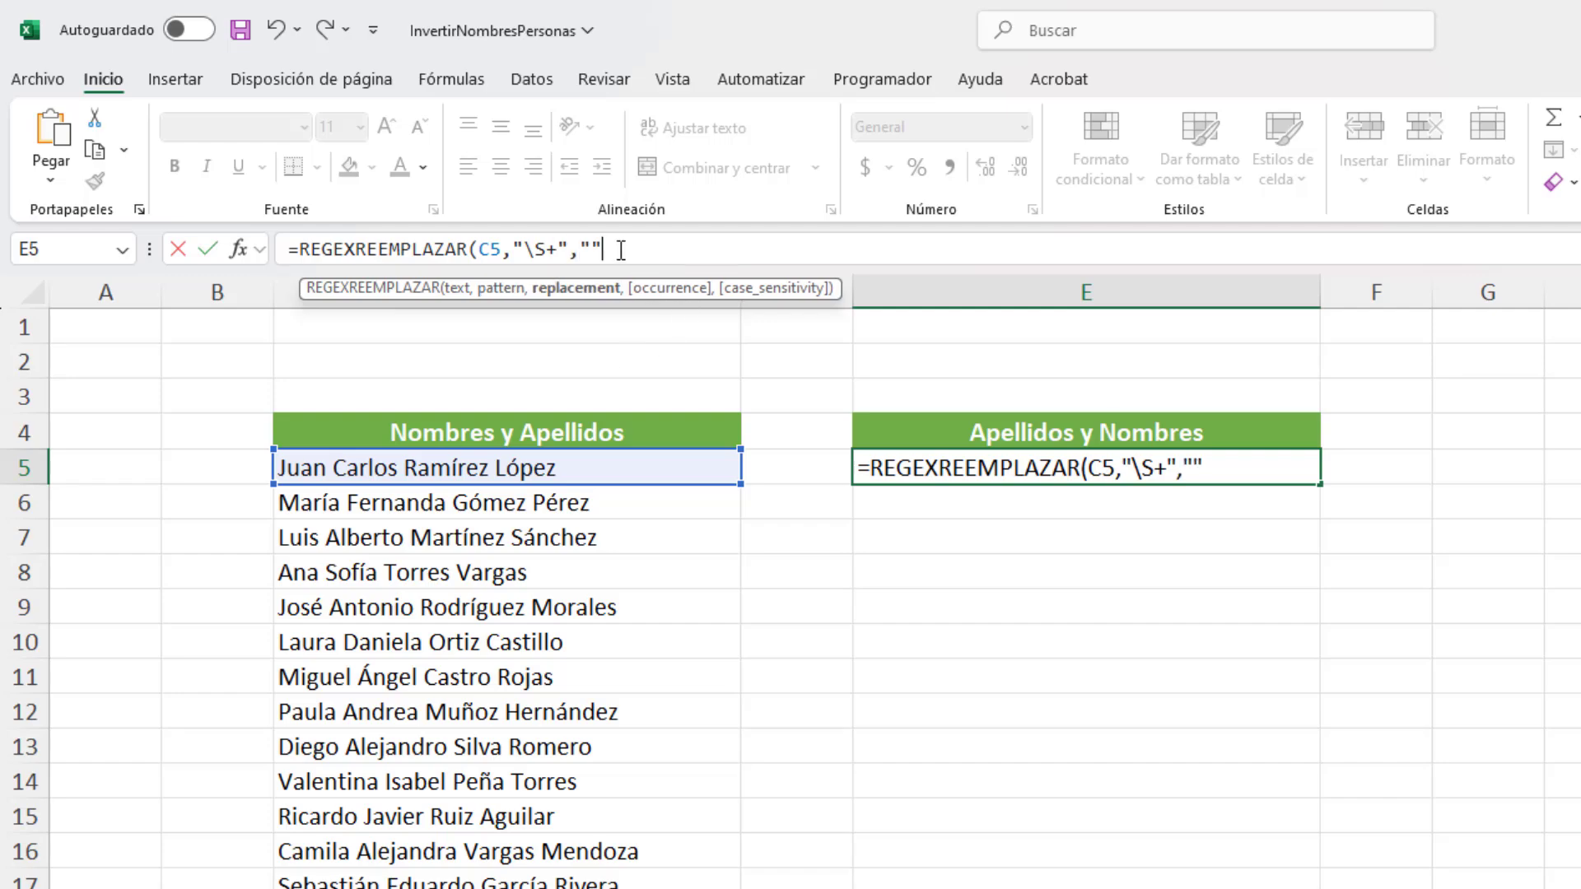
key(Left)
text(-"))
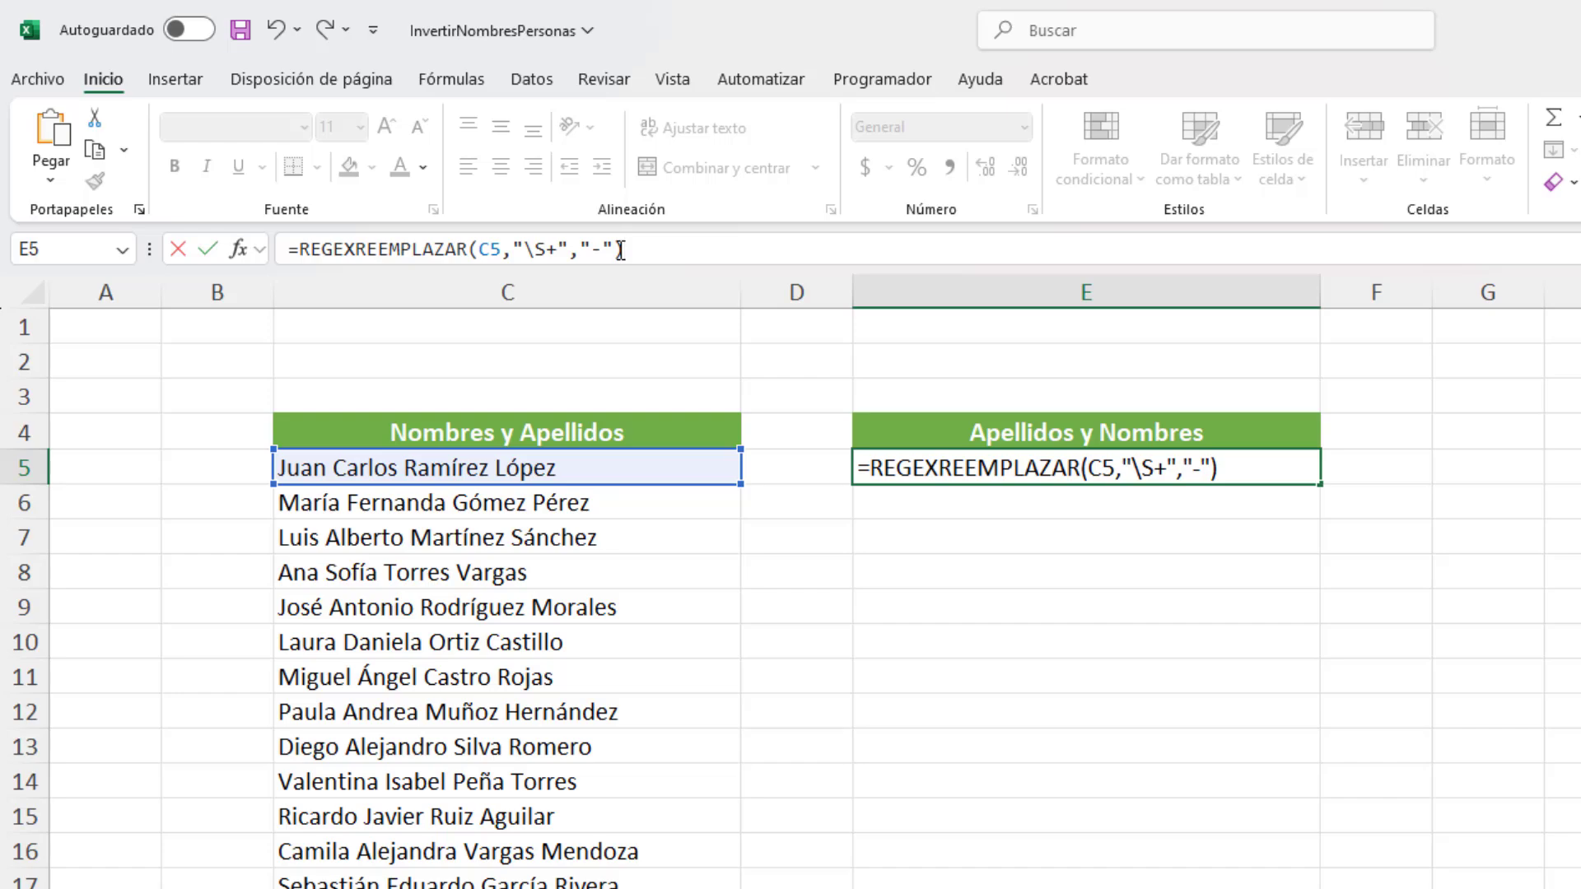
key(Return)
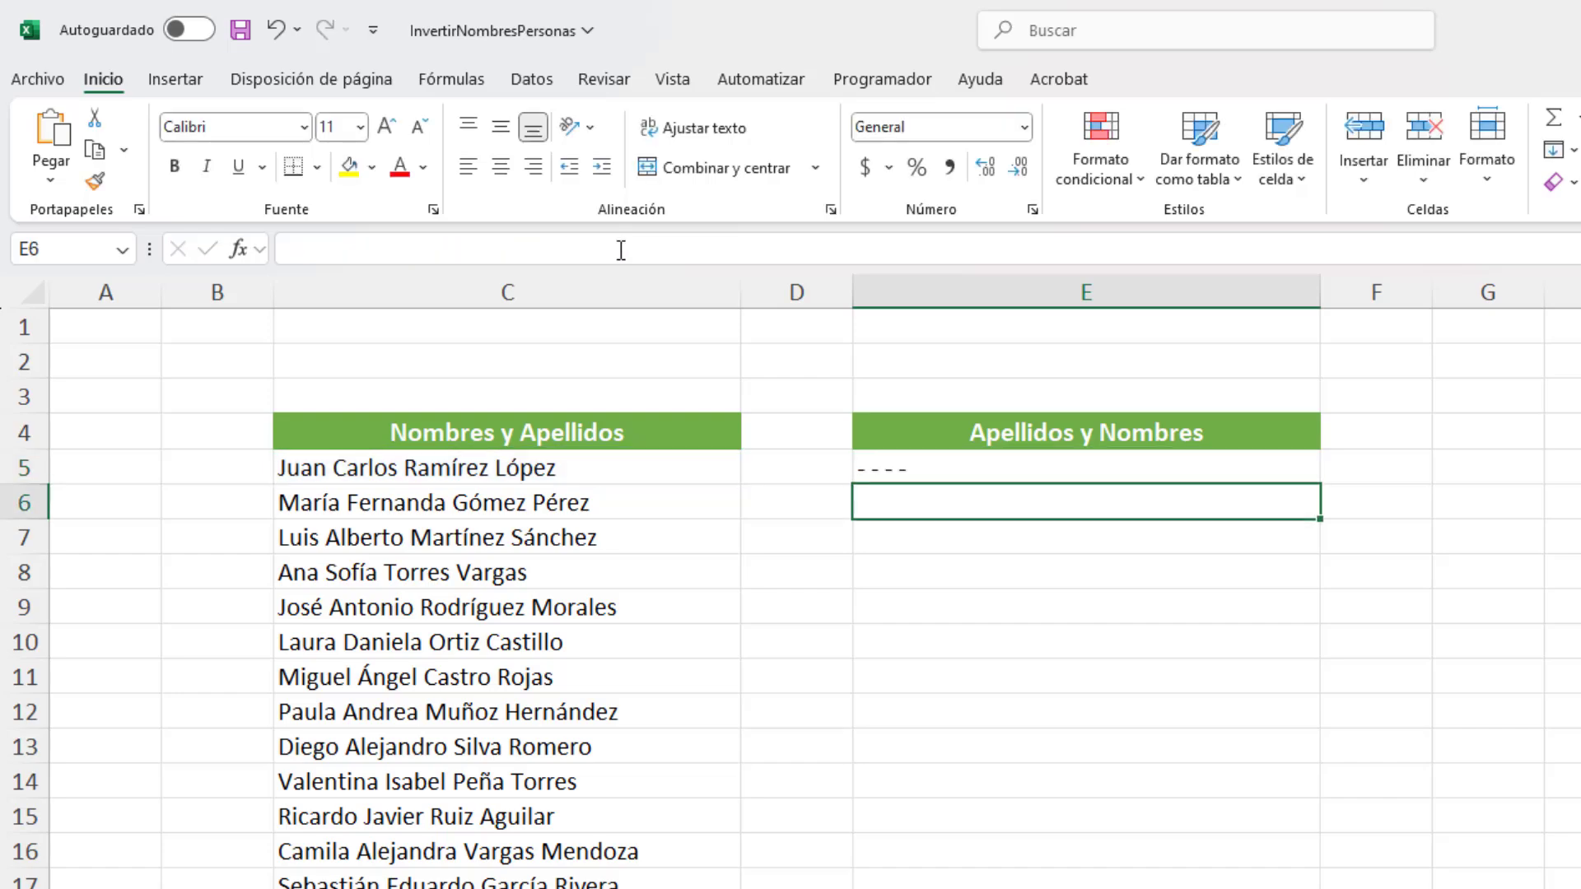
Step: Examine the \S class, the + quantifier and the hyphen replacement in the E5 formula
click(860, 474)
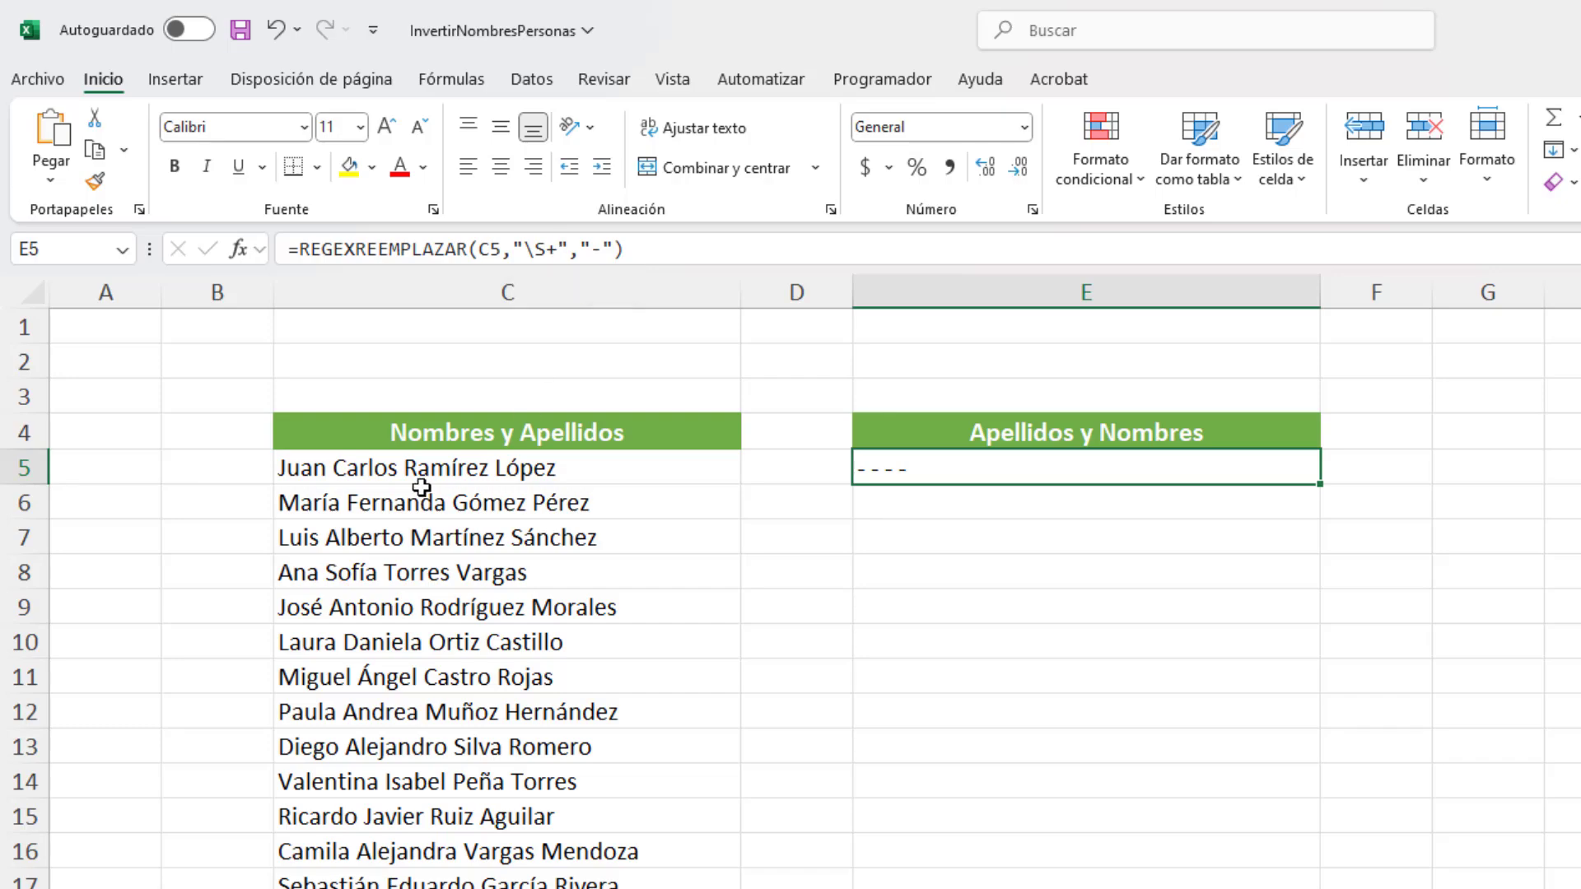
key(F2)
drag(525, 248, 546, 248)
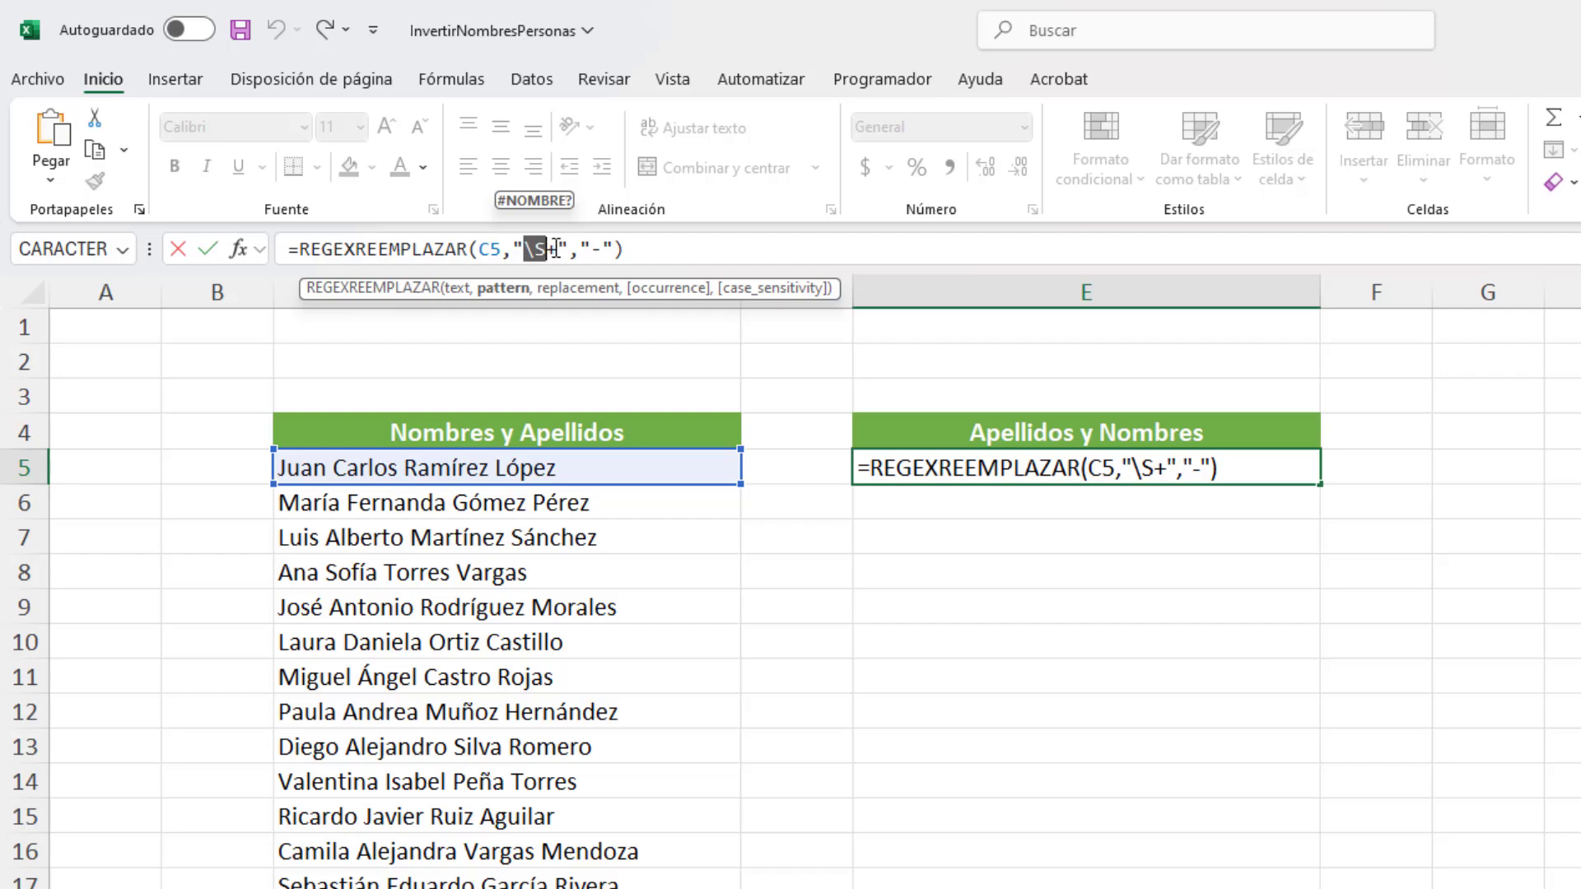
drag(557, 248, 548, 248)
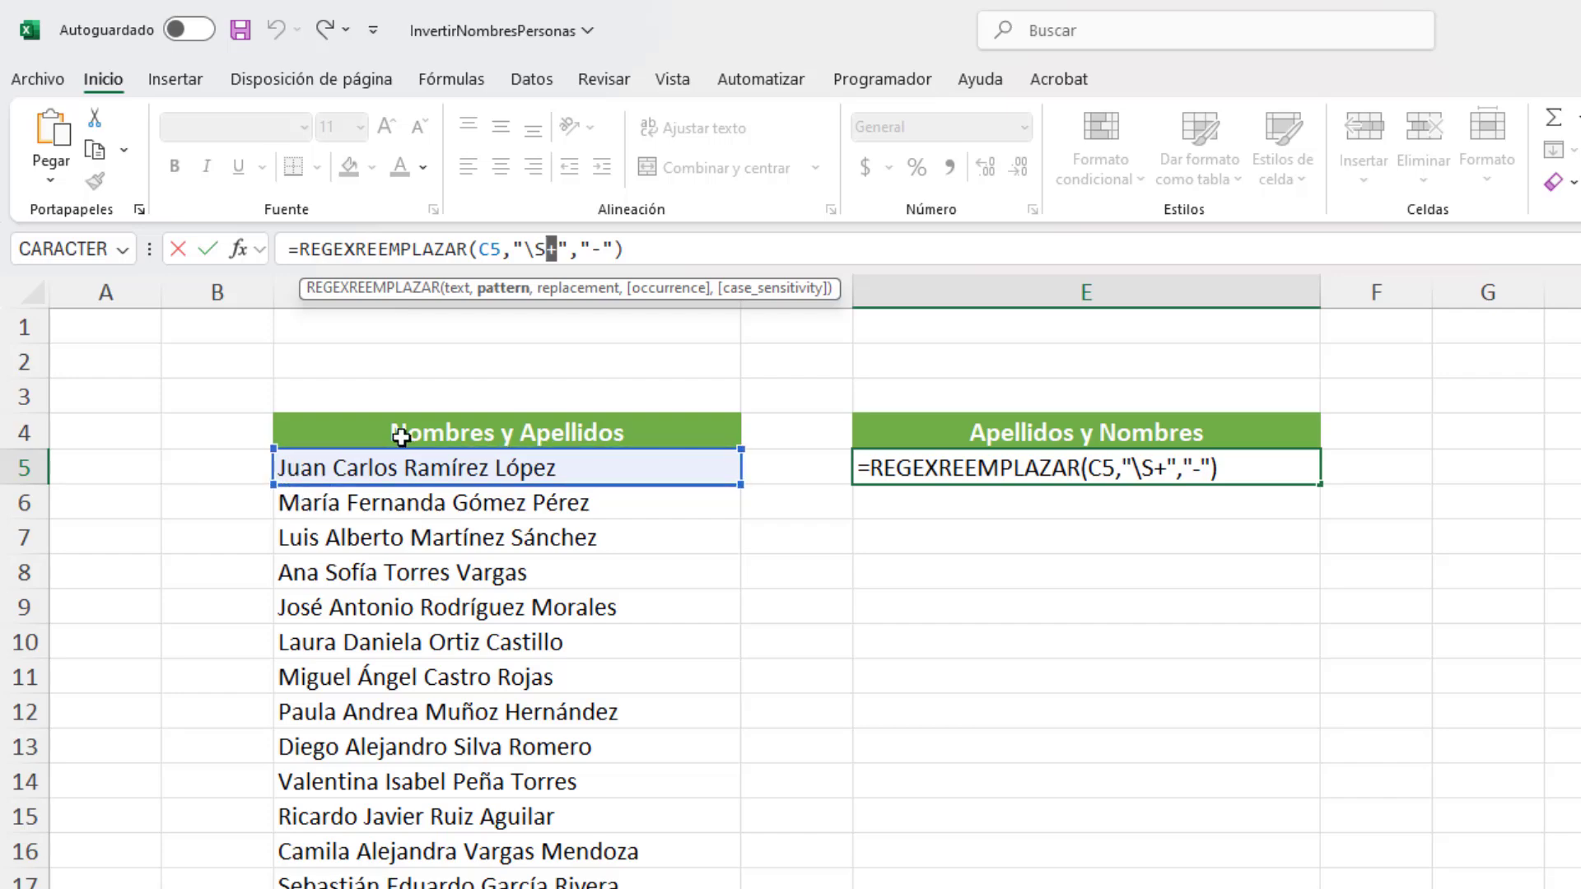
click(602, 249)
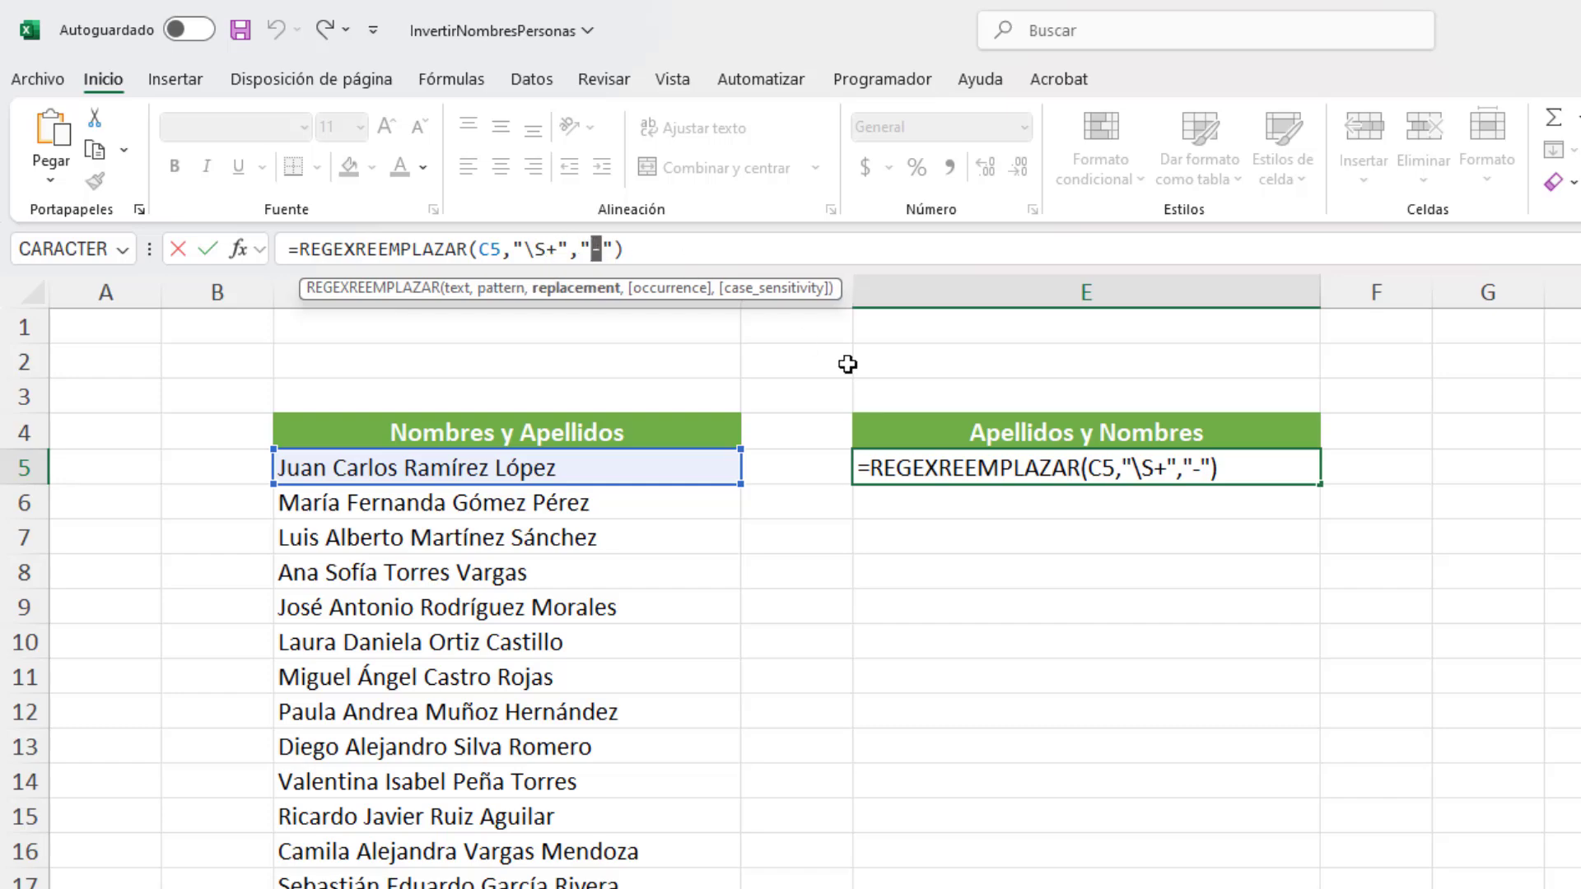
click(1294, 768)
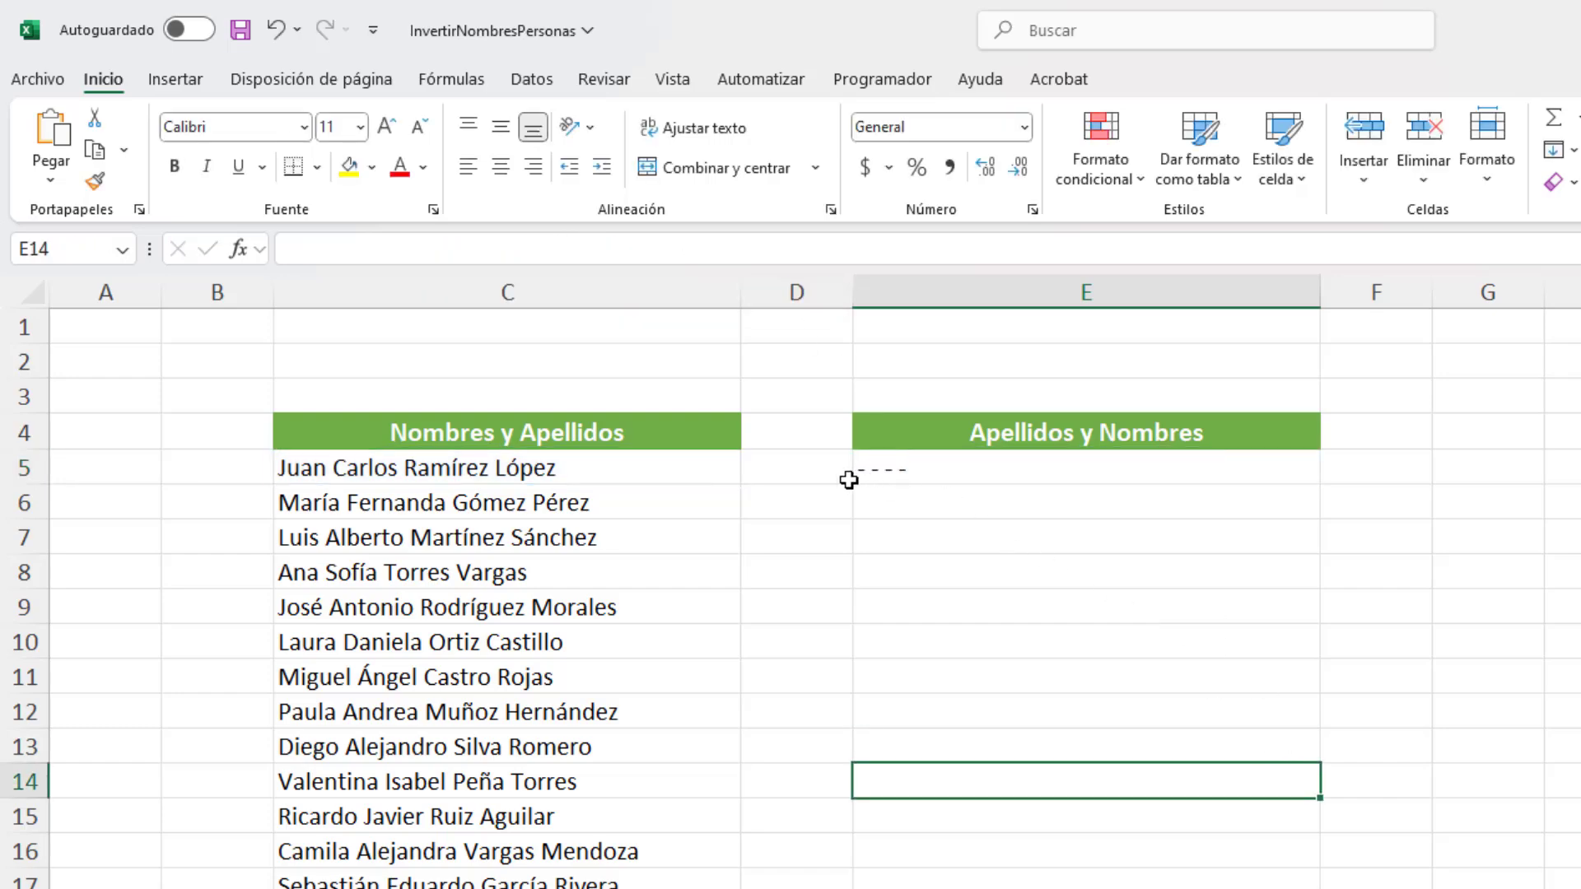
Step: Enclose the \S+ pattern of the E5 formula in parentheses as a capture group, giving "(\S+)"
click(916, 465)
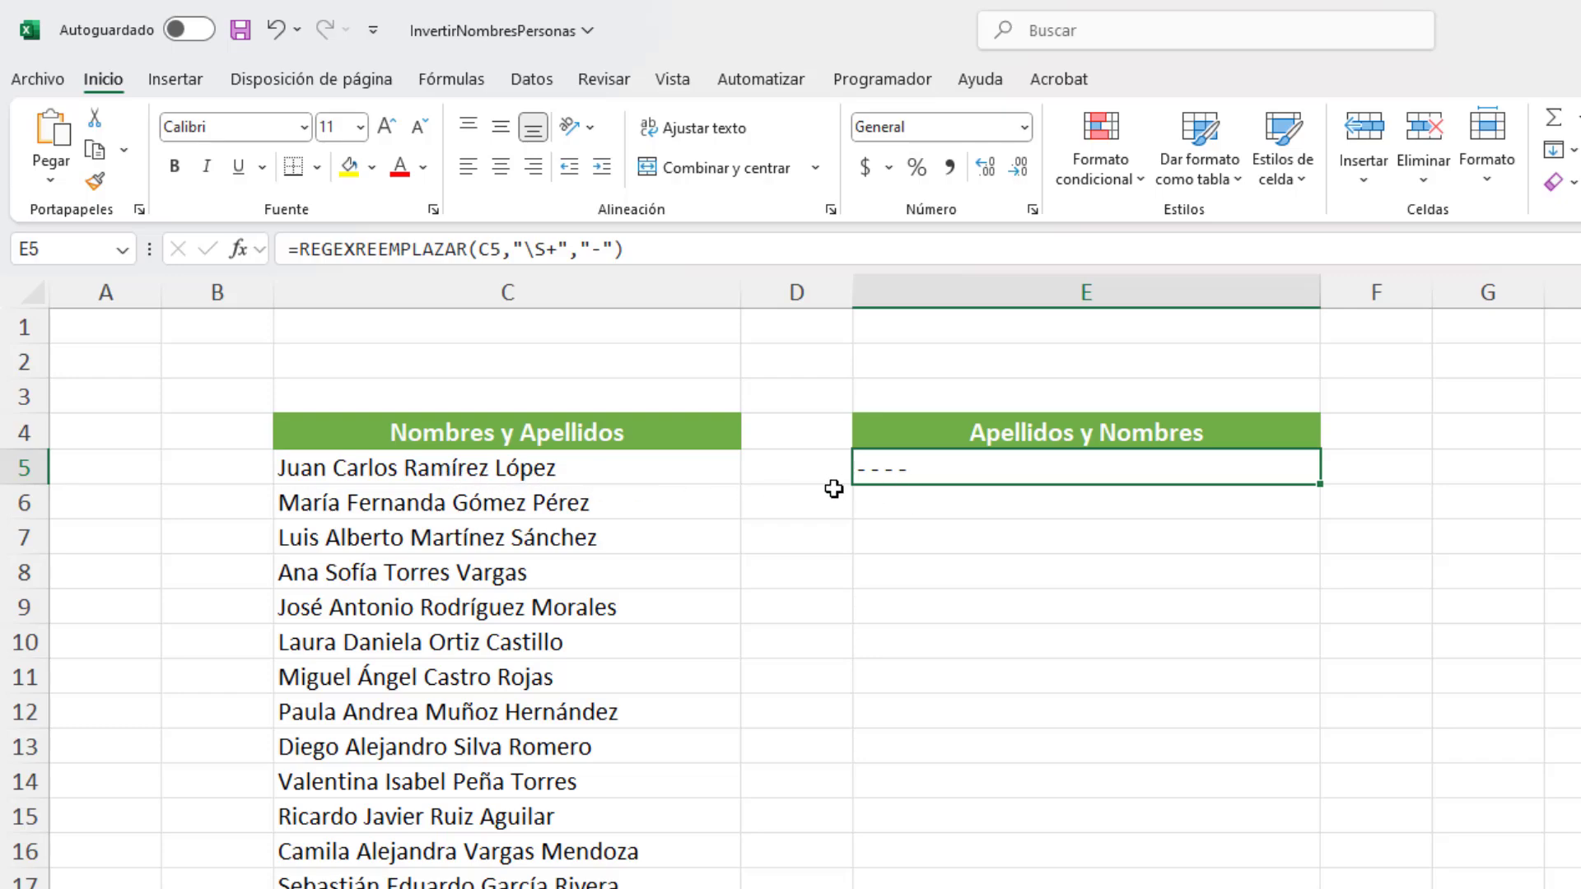
drag(526, 249, 559, 249)
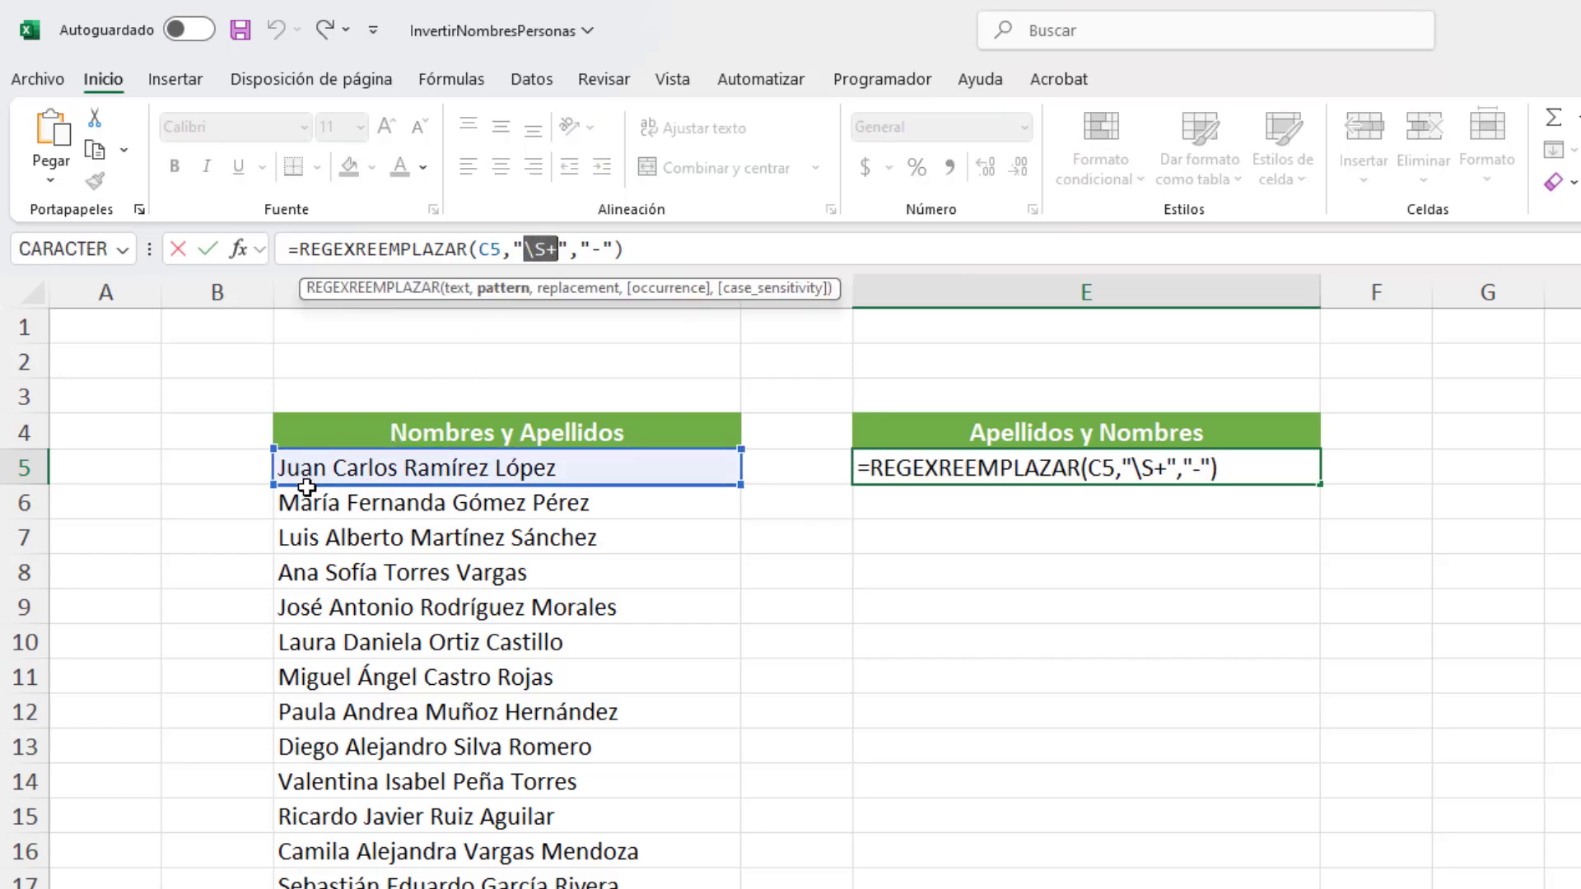
click(528, 249)
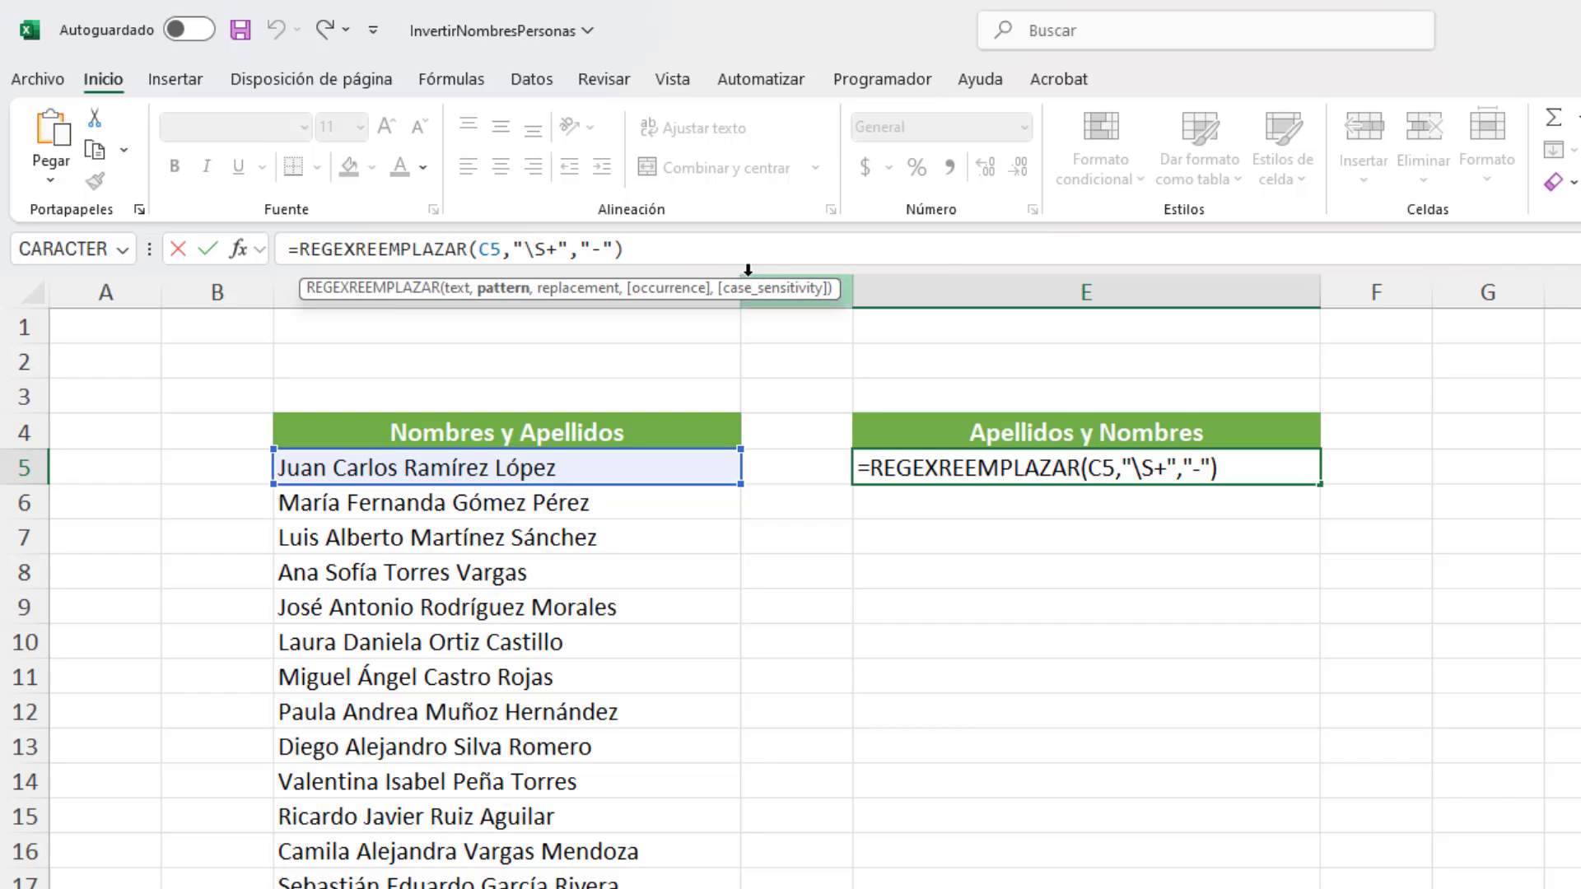
text(()
key(Right)
text())
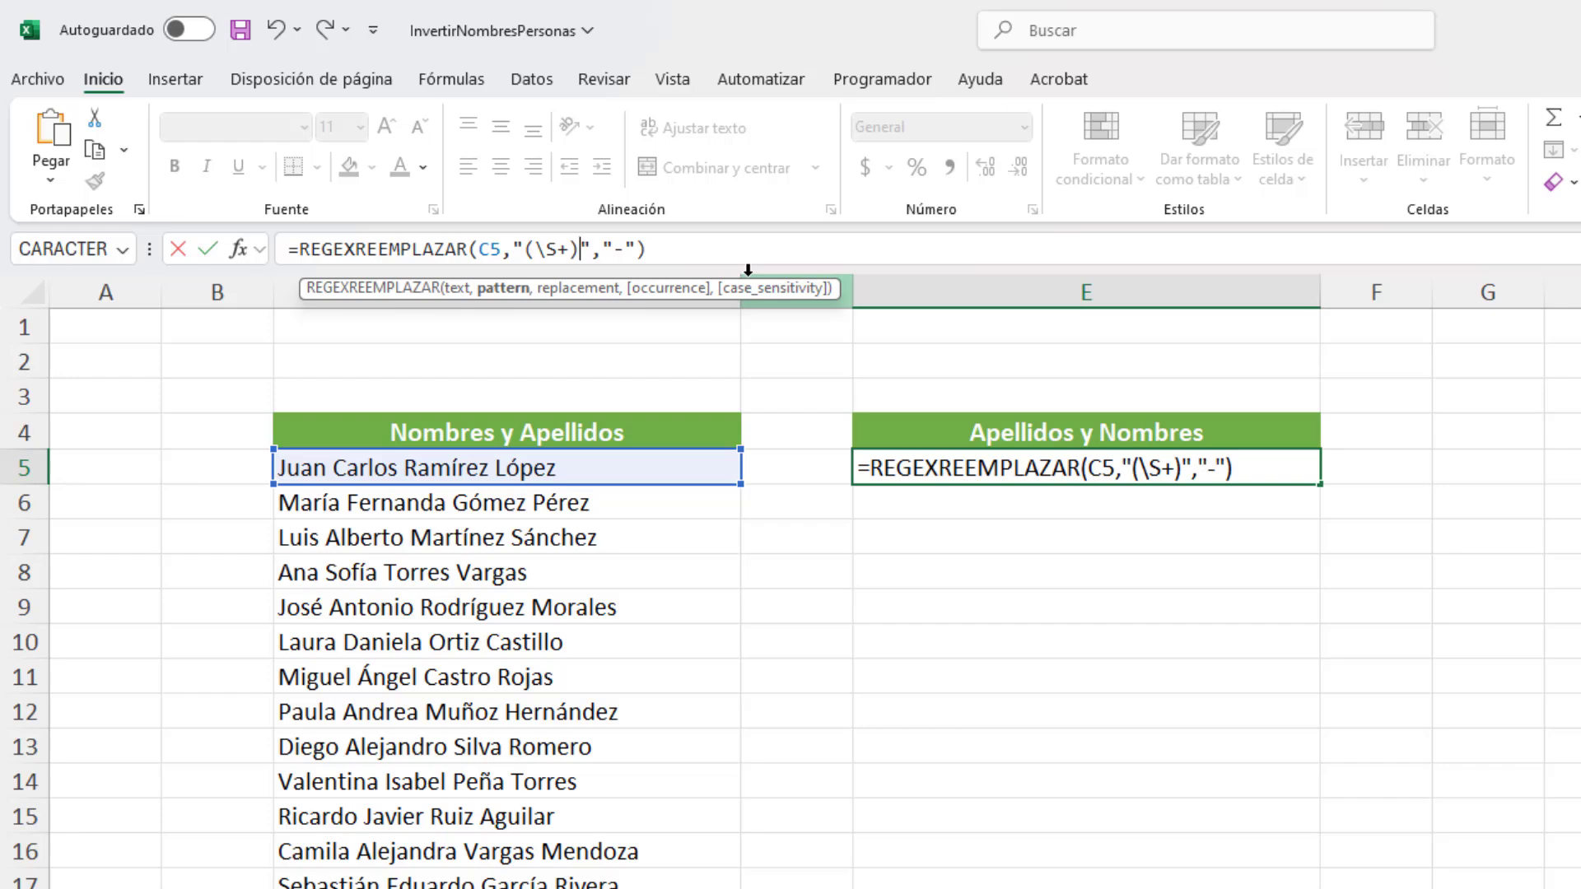
Step: Add a second capture group "(\s+)" after "(\S+)" in the E5 formula's pattern
text(())
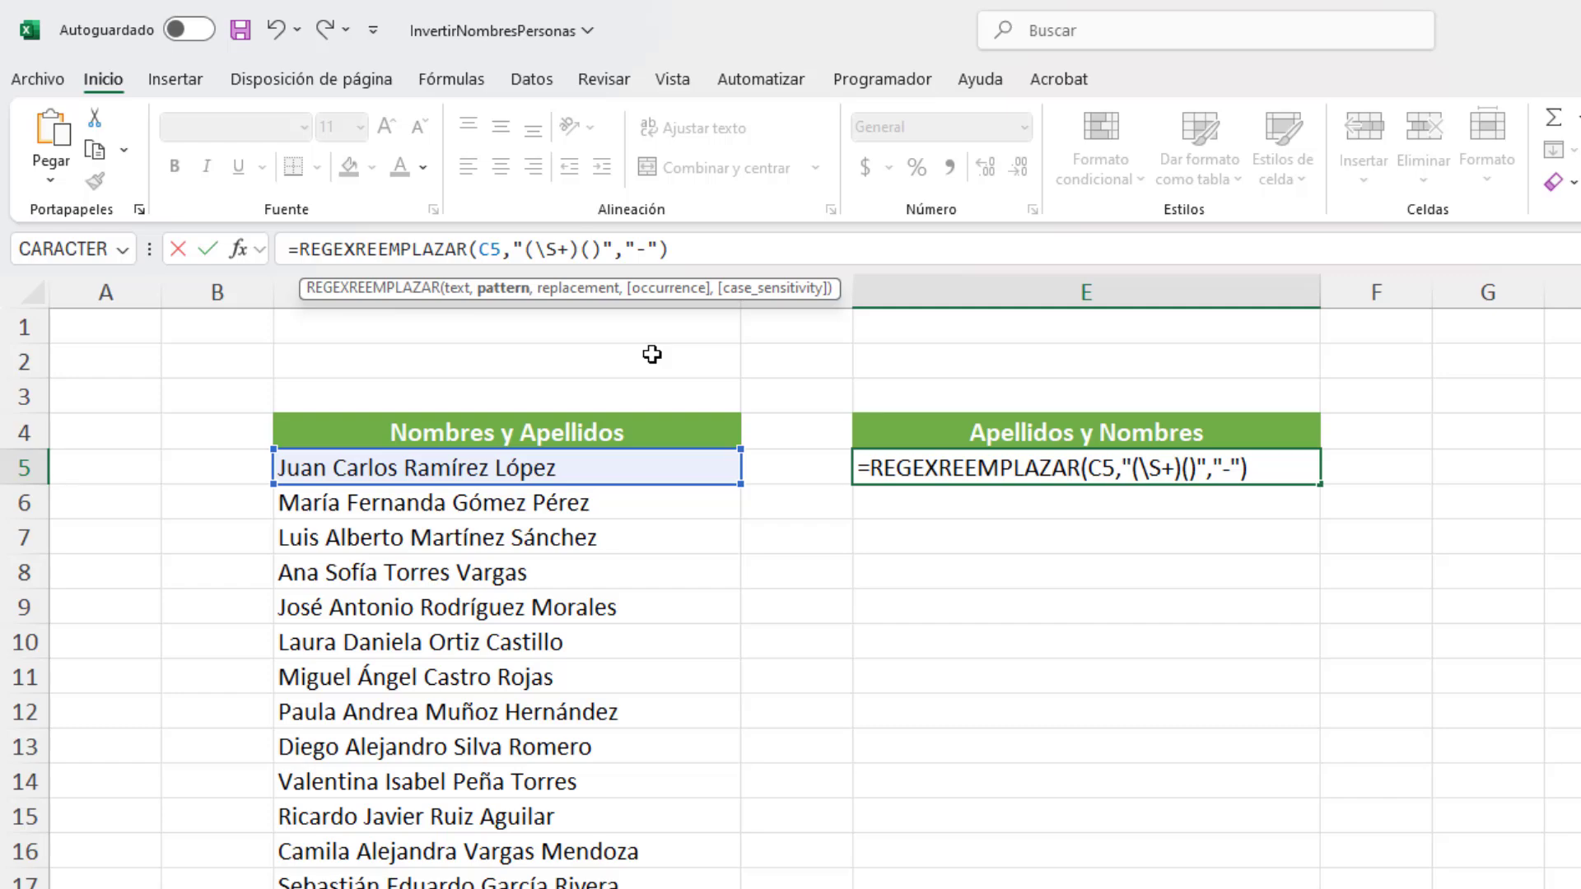
text(\)
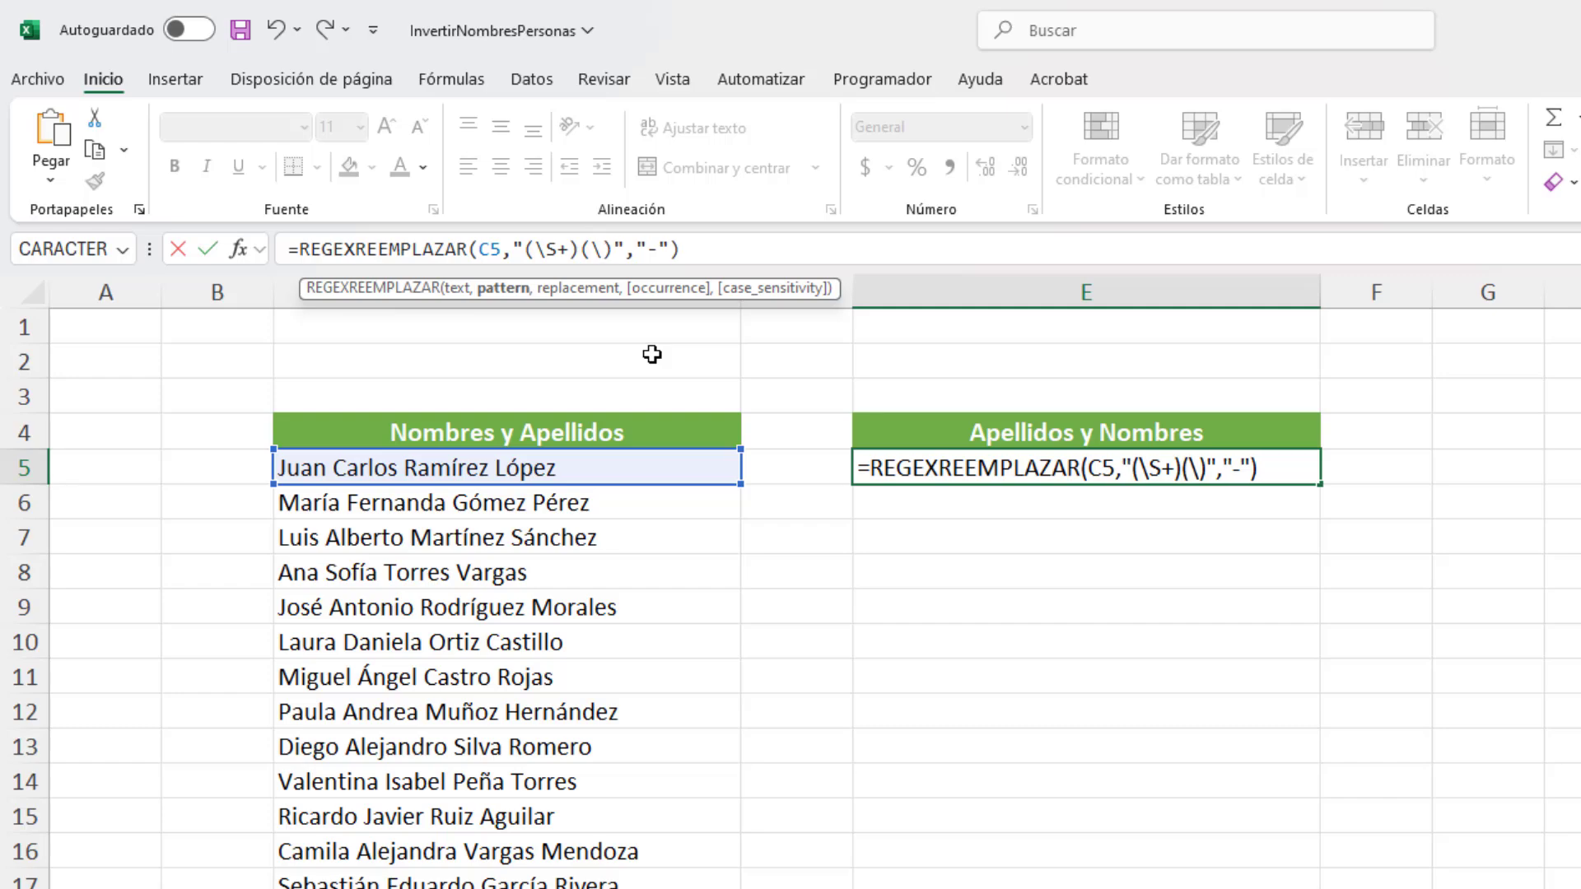
text(s)
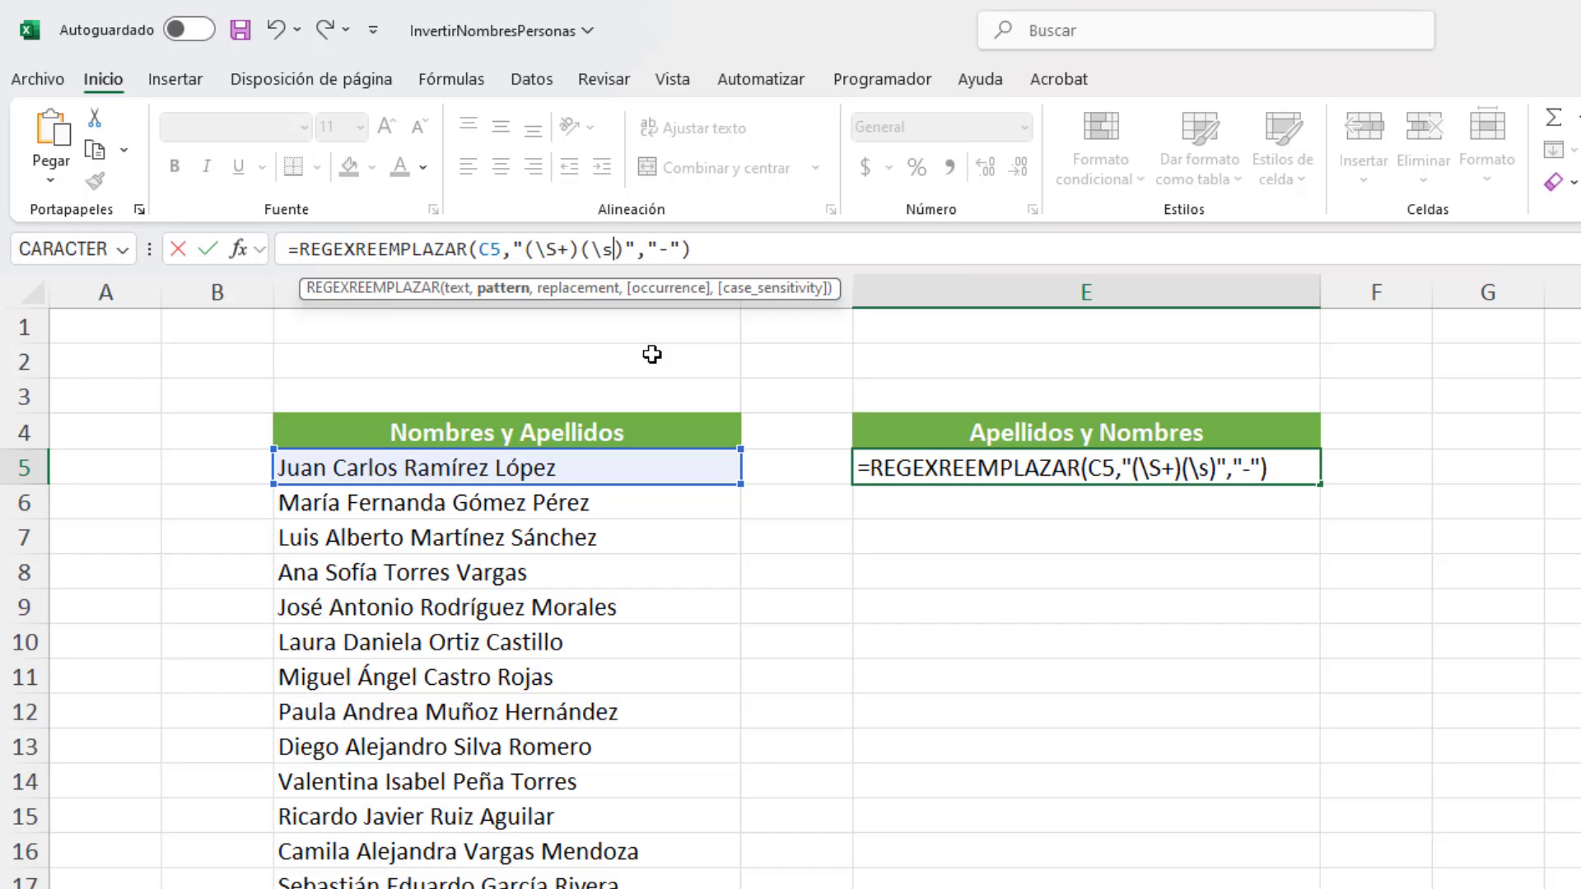
text(+)
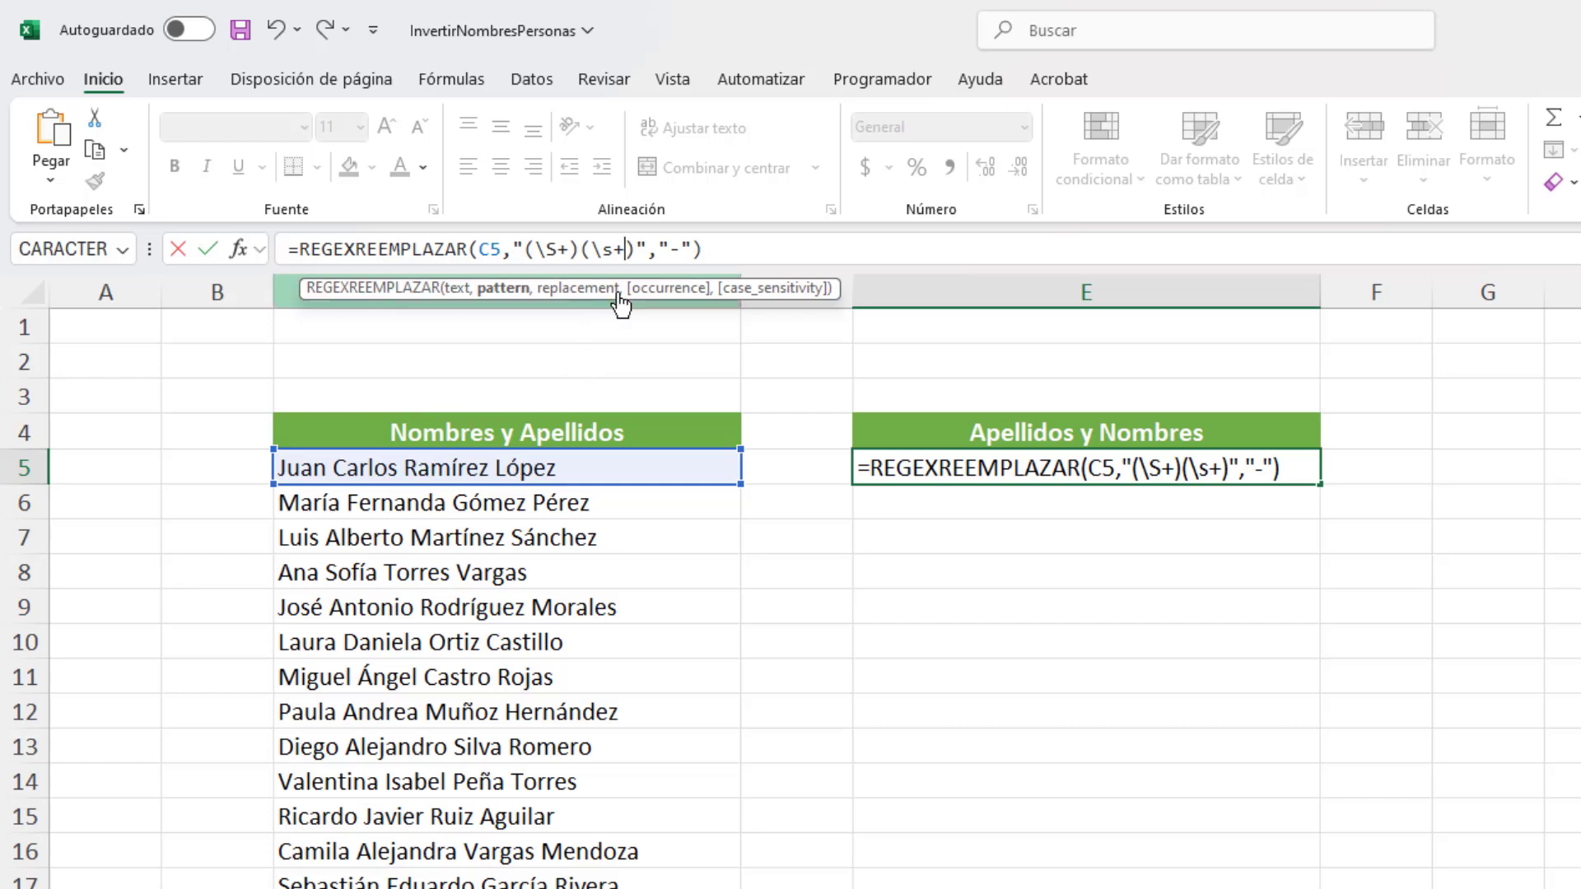
Step: Repeat the pair of groups in the E5 pattern to get "(\S+)(\s+)(\S+)(\s+)(\S+)(\s+)(\S+)", without a closing whitespace group
drag(633, 258, 529, 252)
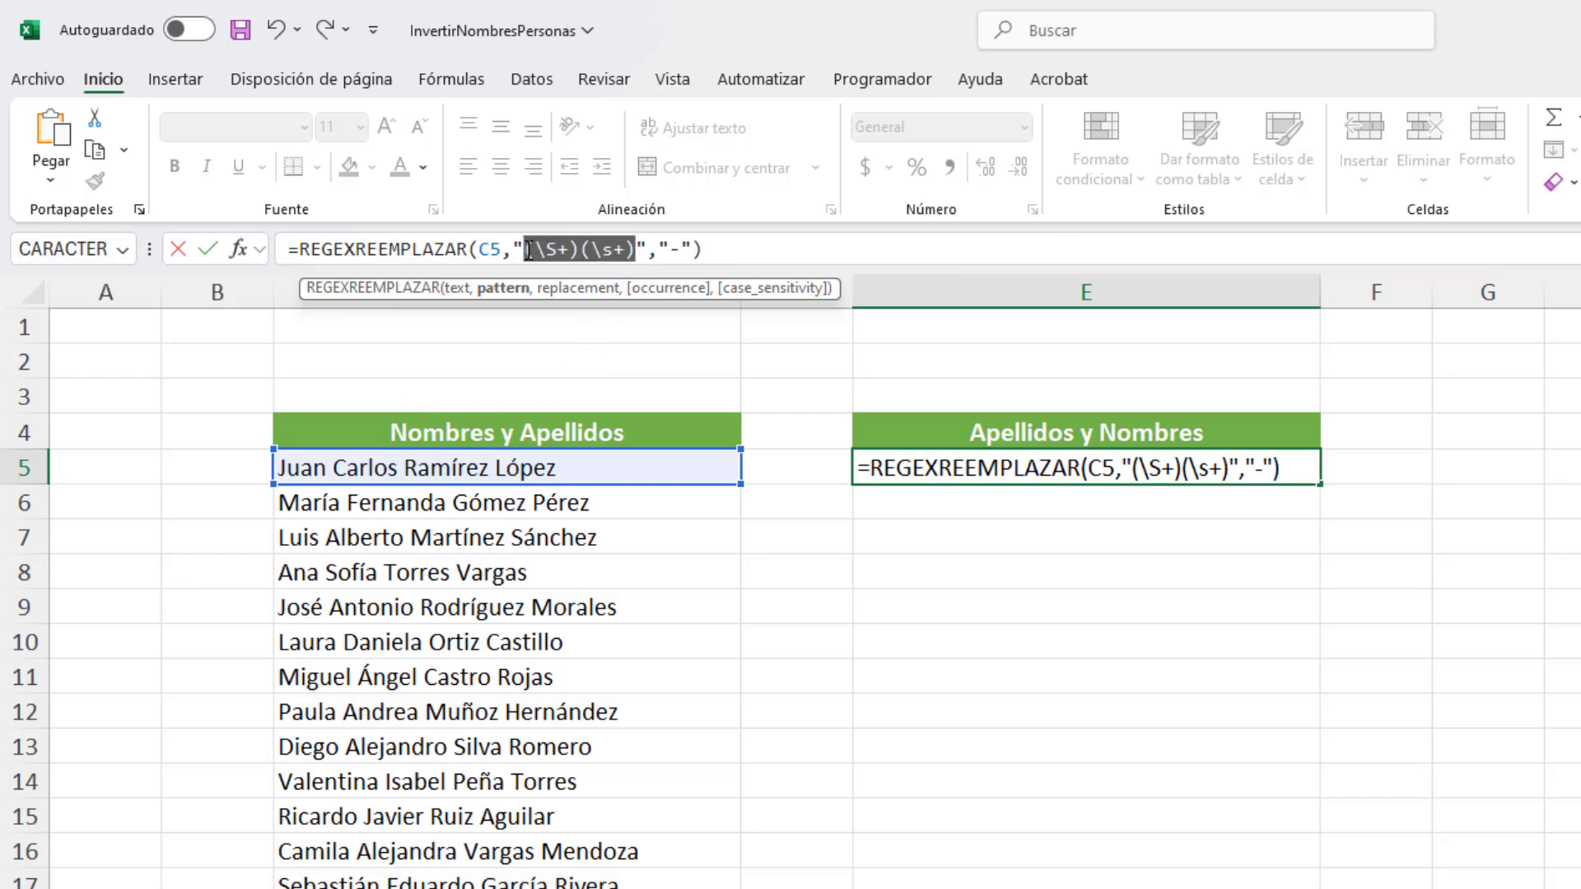
click(634, 251)
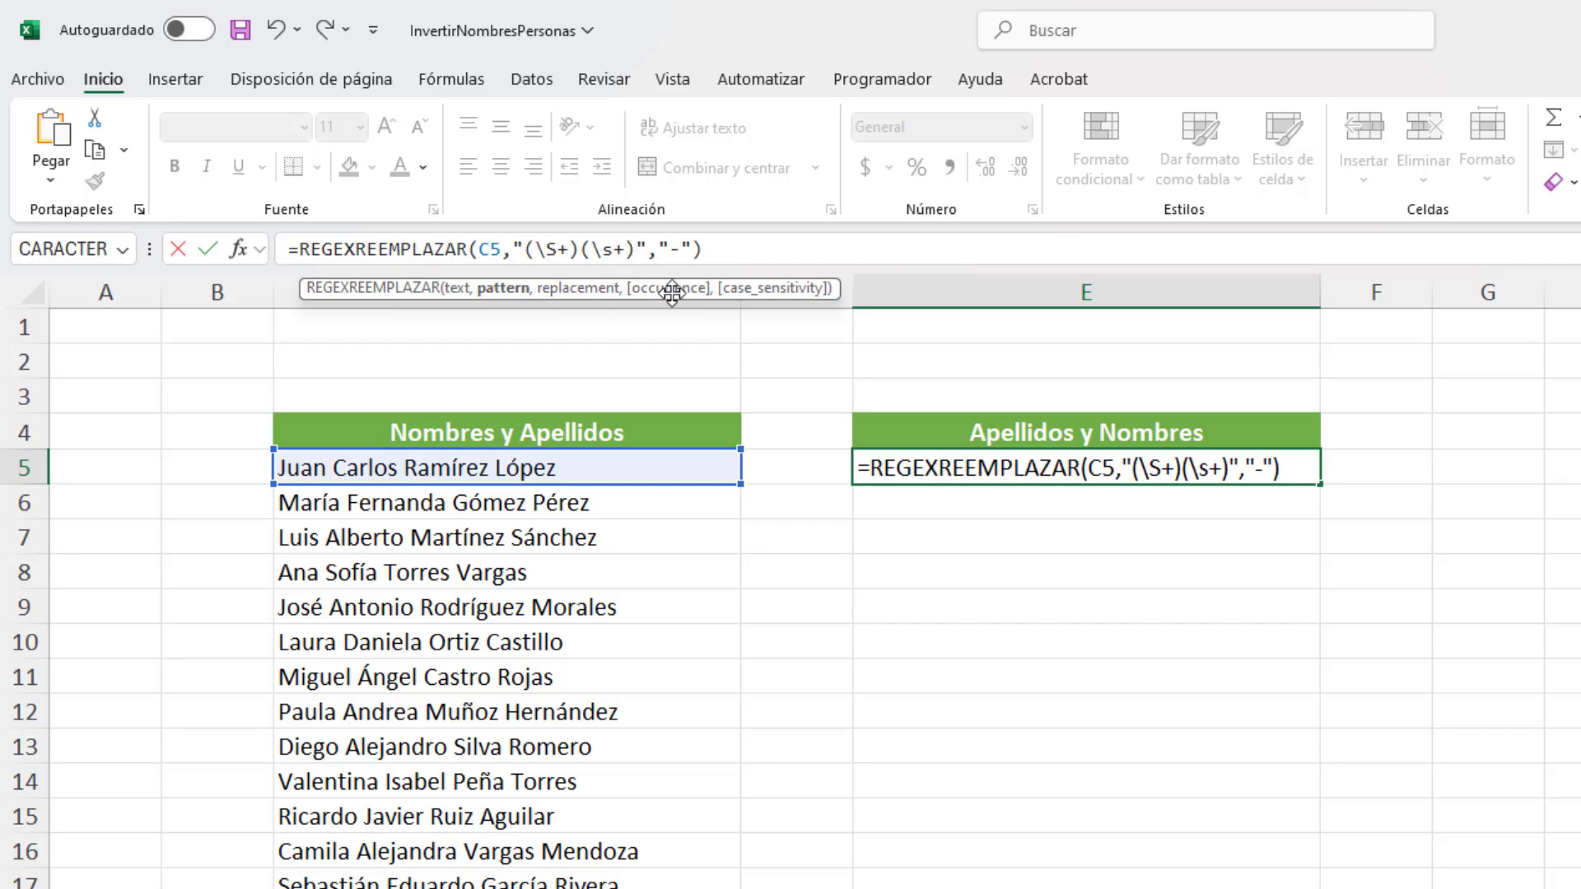
key(ctrl+v)
key(ctrl+v)
key(ctrl+v)
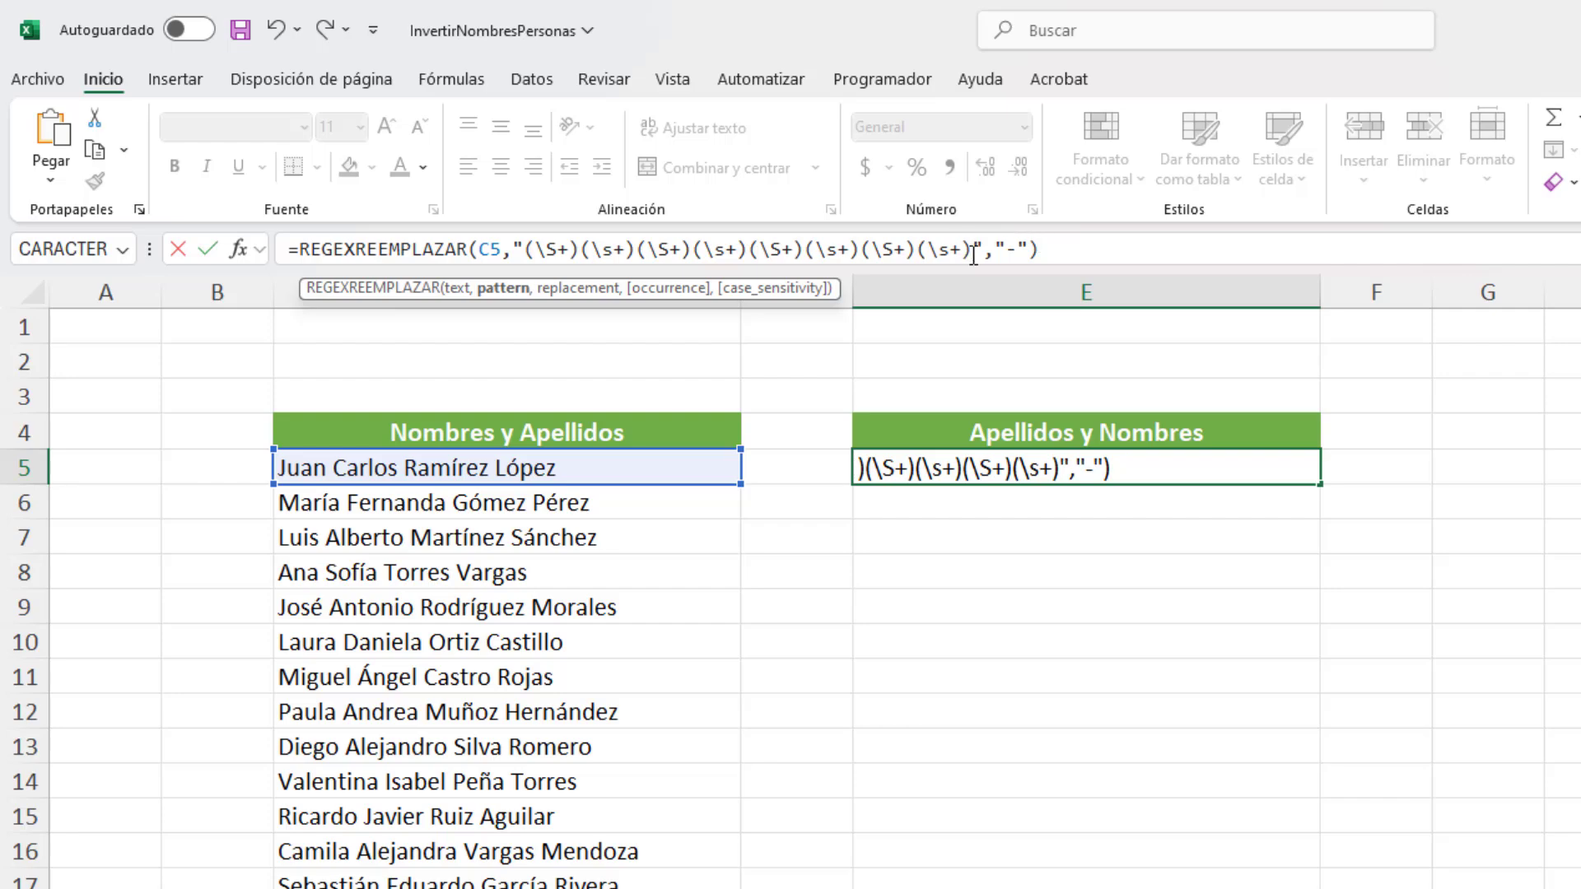
key(BackSpace)
key(BackSpace)
key(BackSpace)
key(BackSpace)
key(BackSpace)
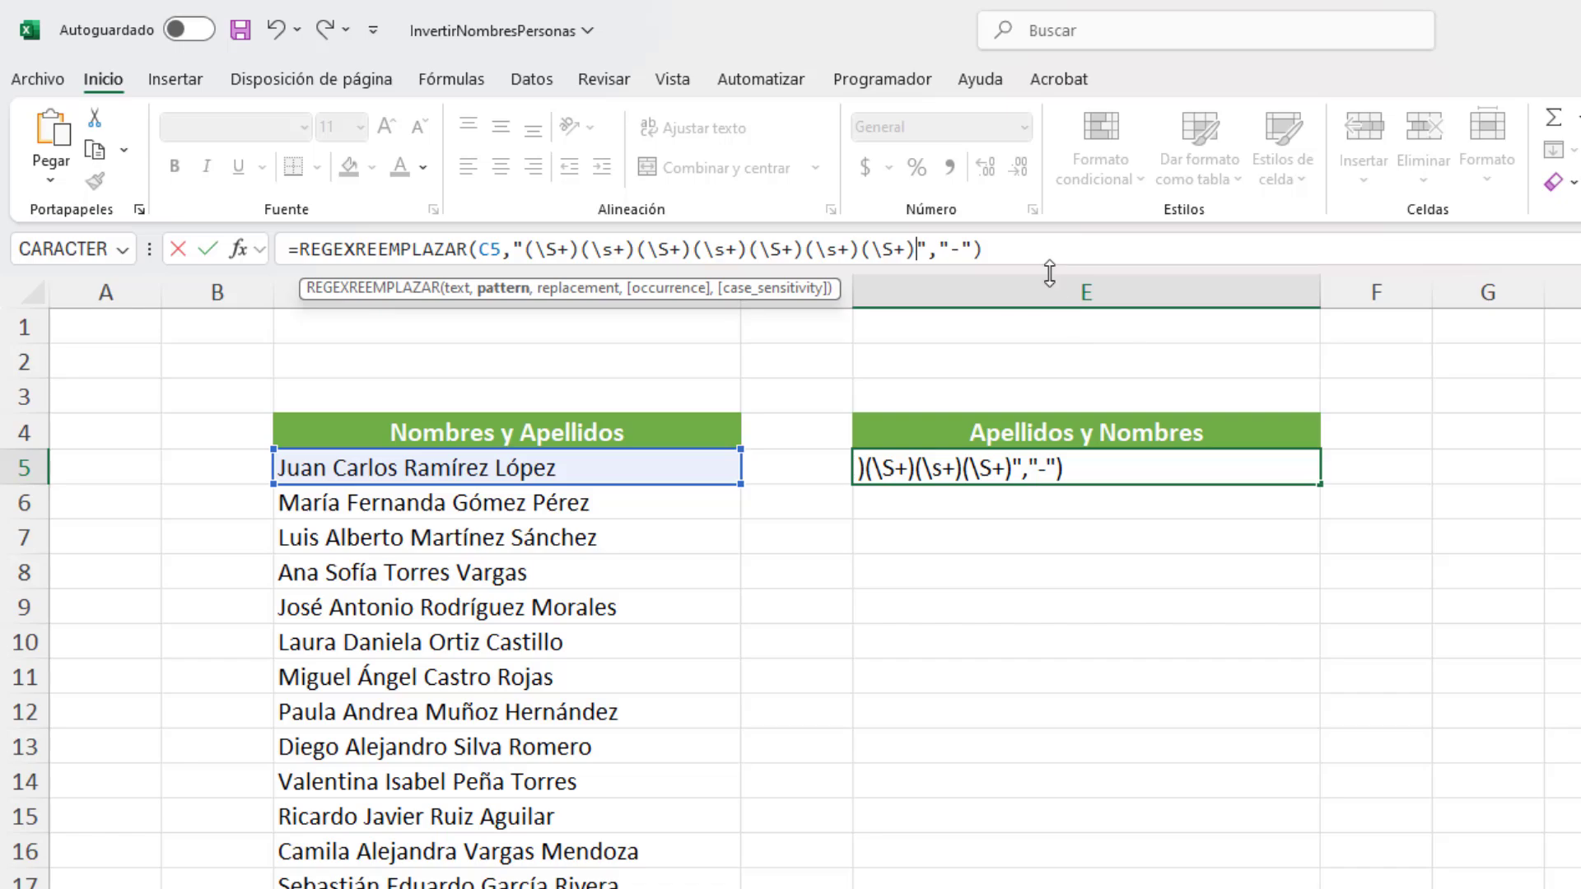
Step: Enlarge the formula bar's height and start a screen capture over the formula and the name list for annotation
drag(1050, 271, 1054, 328)
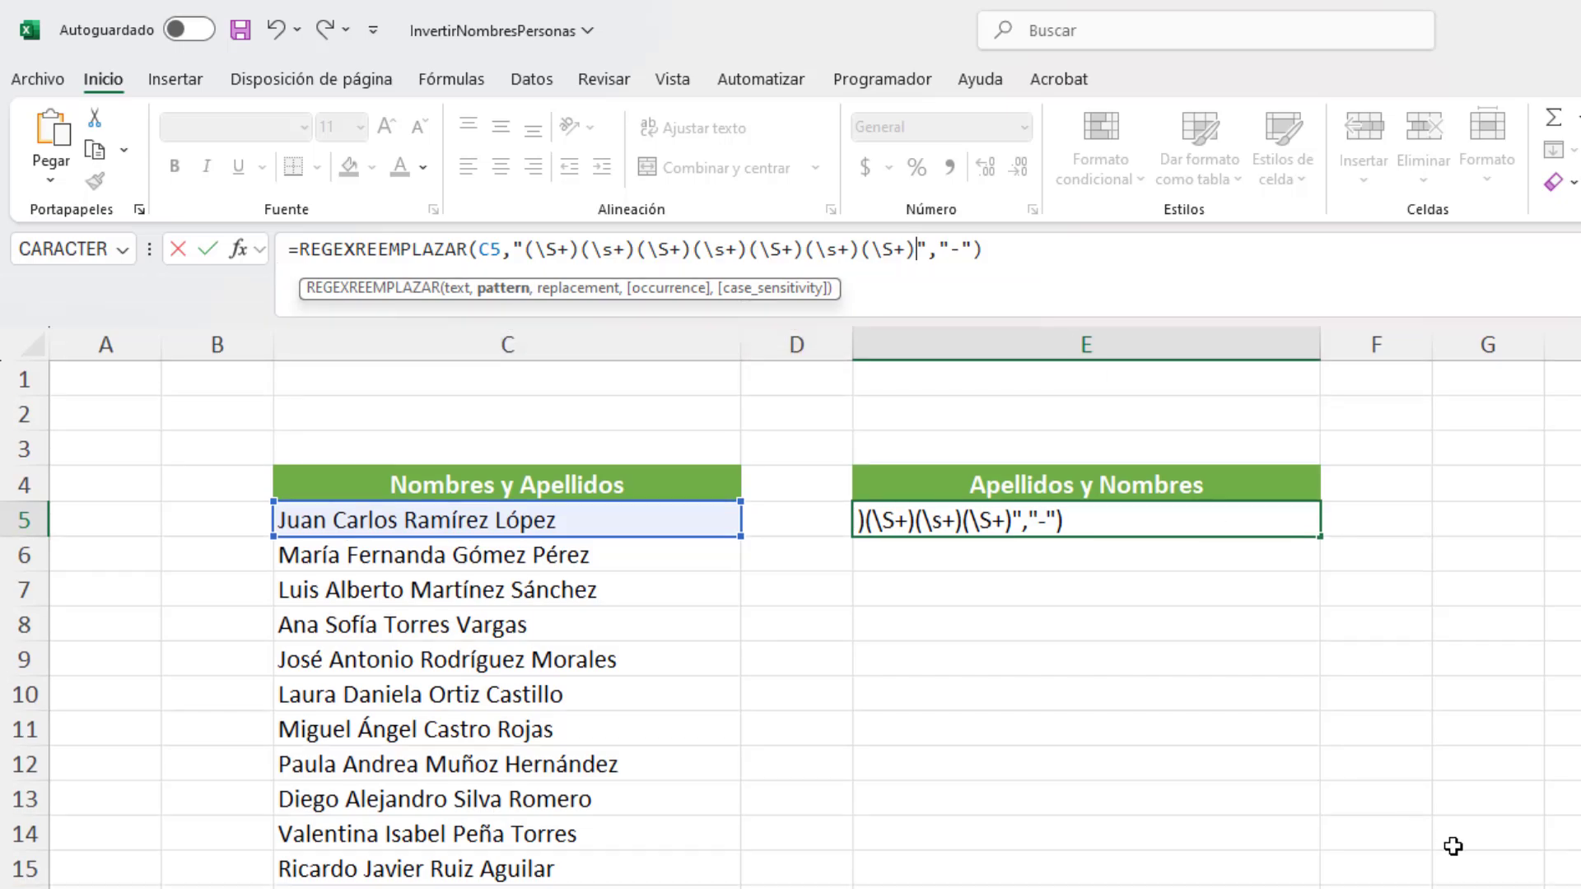
key(Print)
drag(88, 124, 1580, 836)
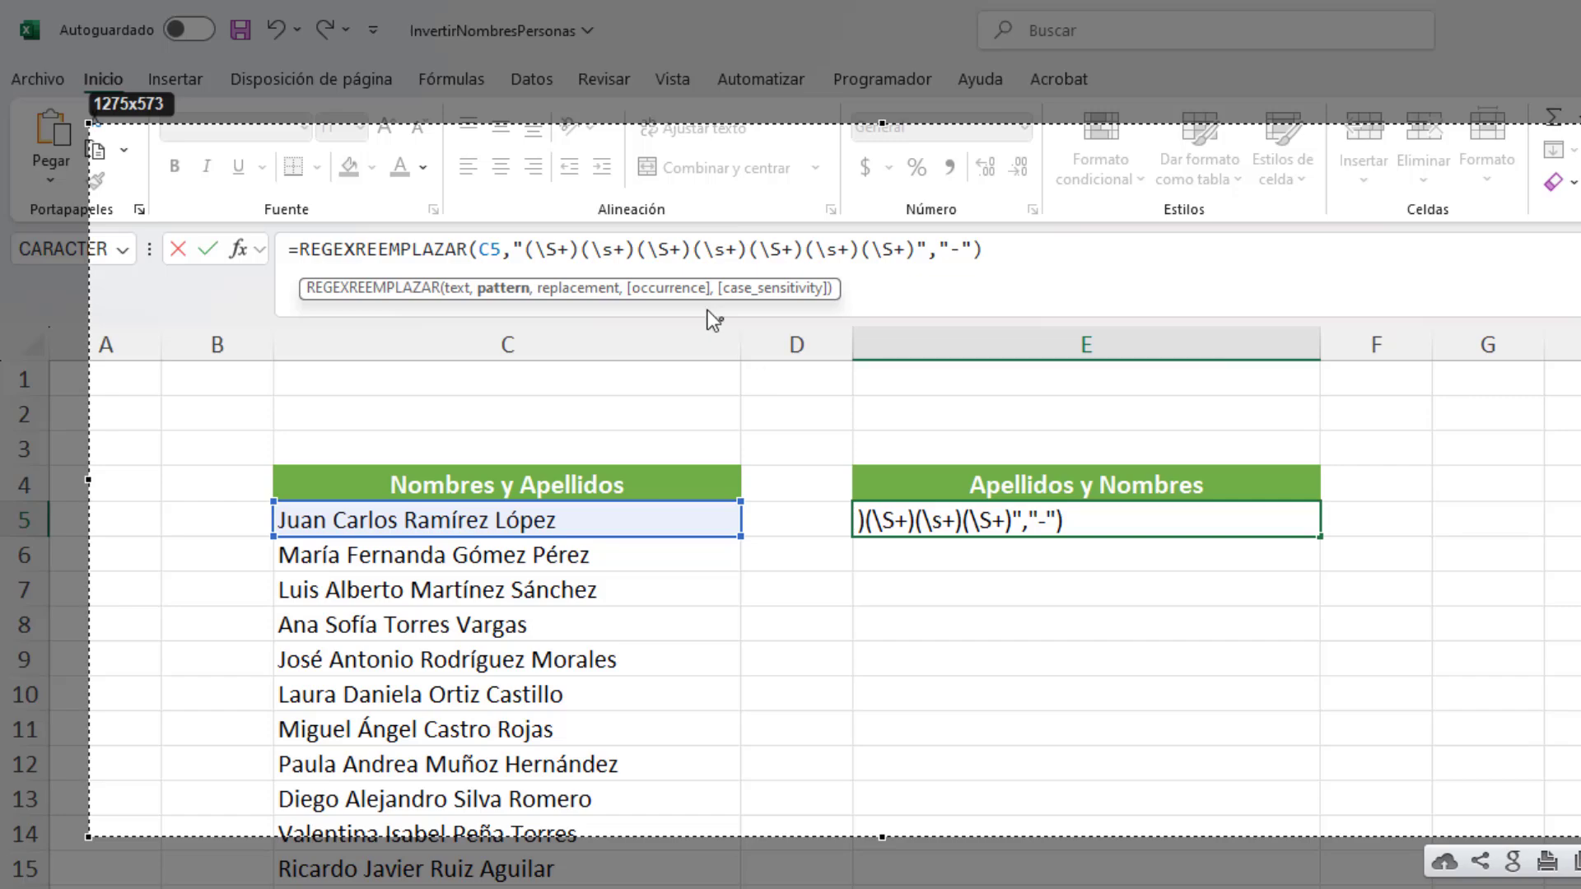
Step: Underline and number capture groups 1 to 3 on the capture, marking the matching parts of the name in C5
drag(525, 264, 575, 264)
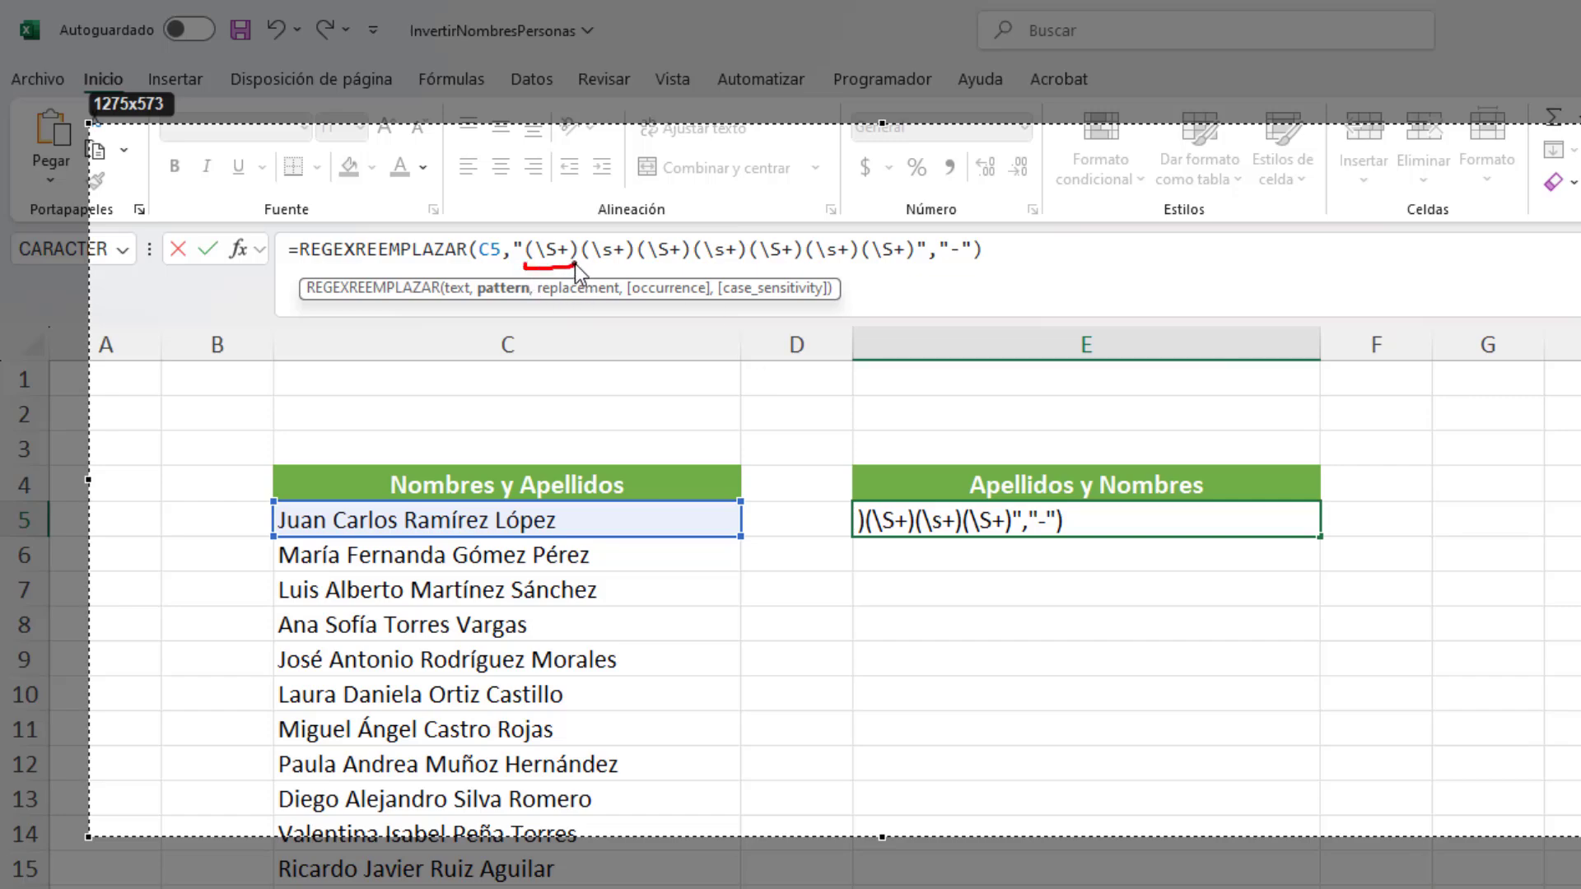
drag(285, 504, 321, 502)
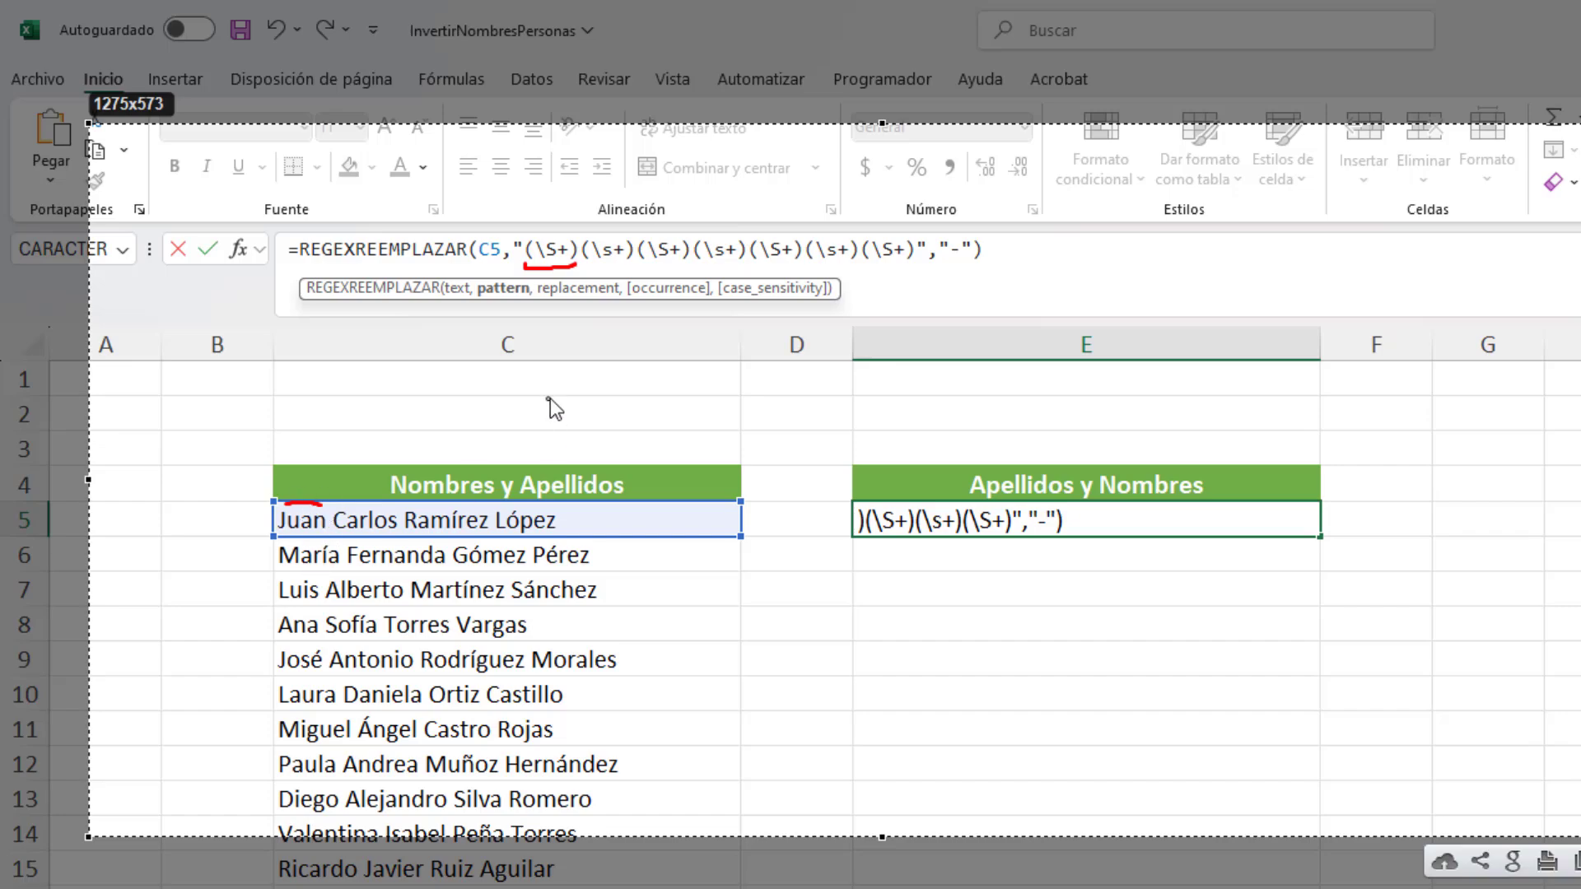
mouse_move(543, 275)
mouse_down()
mouse_move(542, 299)
mouse_move(531, 285)
mouse_move(627, 273)
mouse_move(611, 298)
mouse_up()
drag(329, 520, 331, 522)
drag(642, 268, 685, 268)
drag(651, 284, 657, 280)
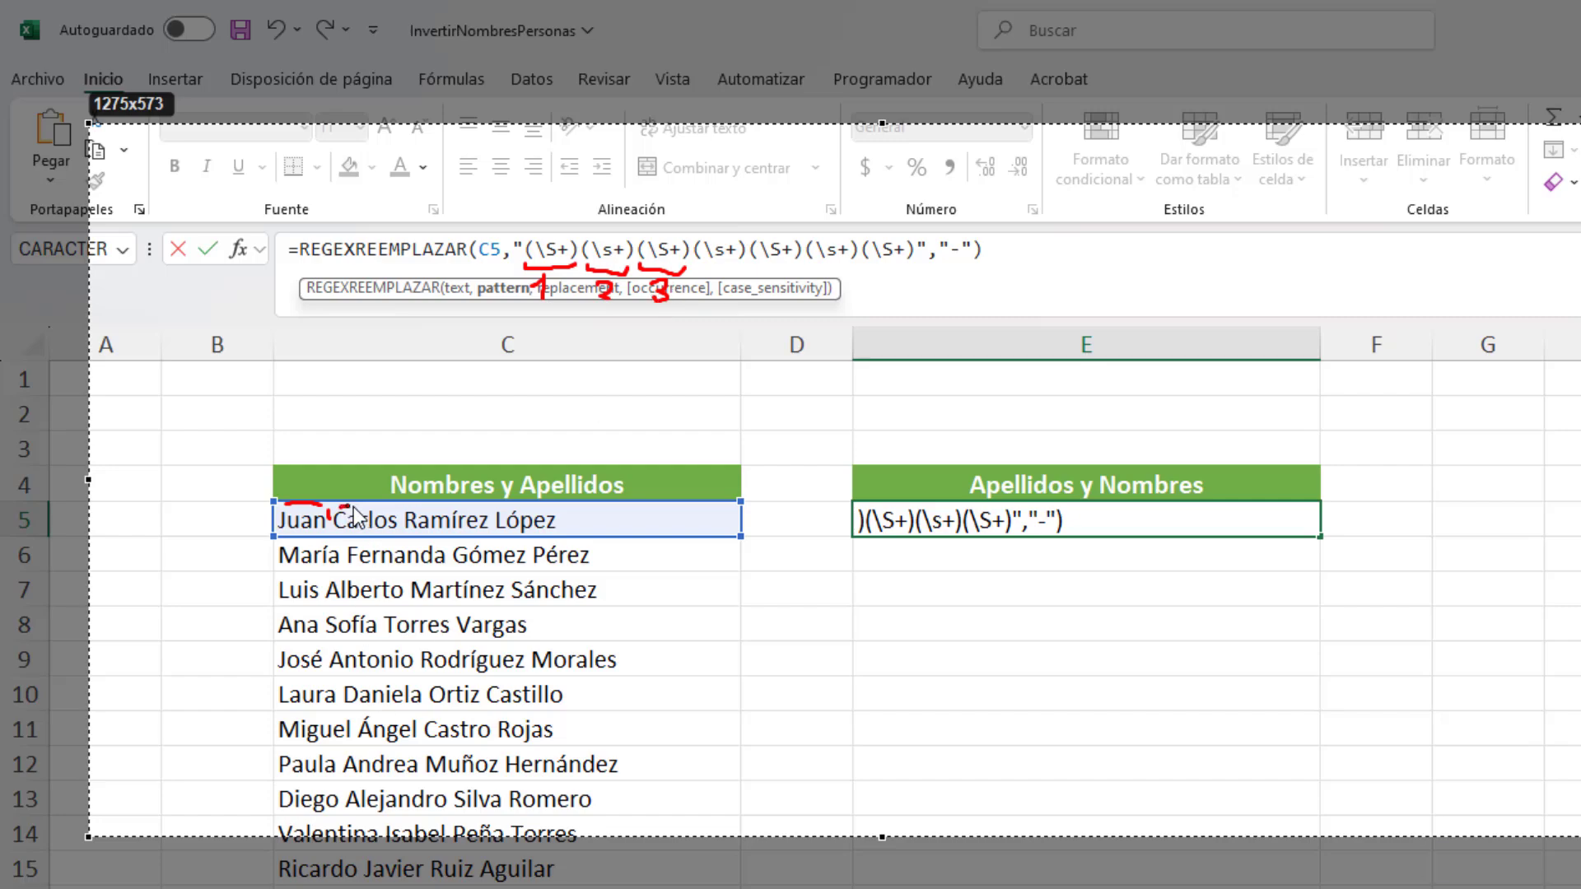
drag(340, 508, 395, 507)
Step: Underline and number capture groups 4 to 7 on the capture, marking the second surname and the spaces around the first in C5
drag(696, 268, 732, 266)
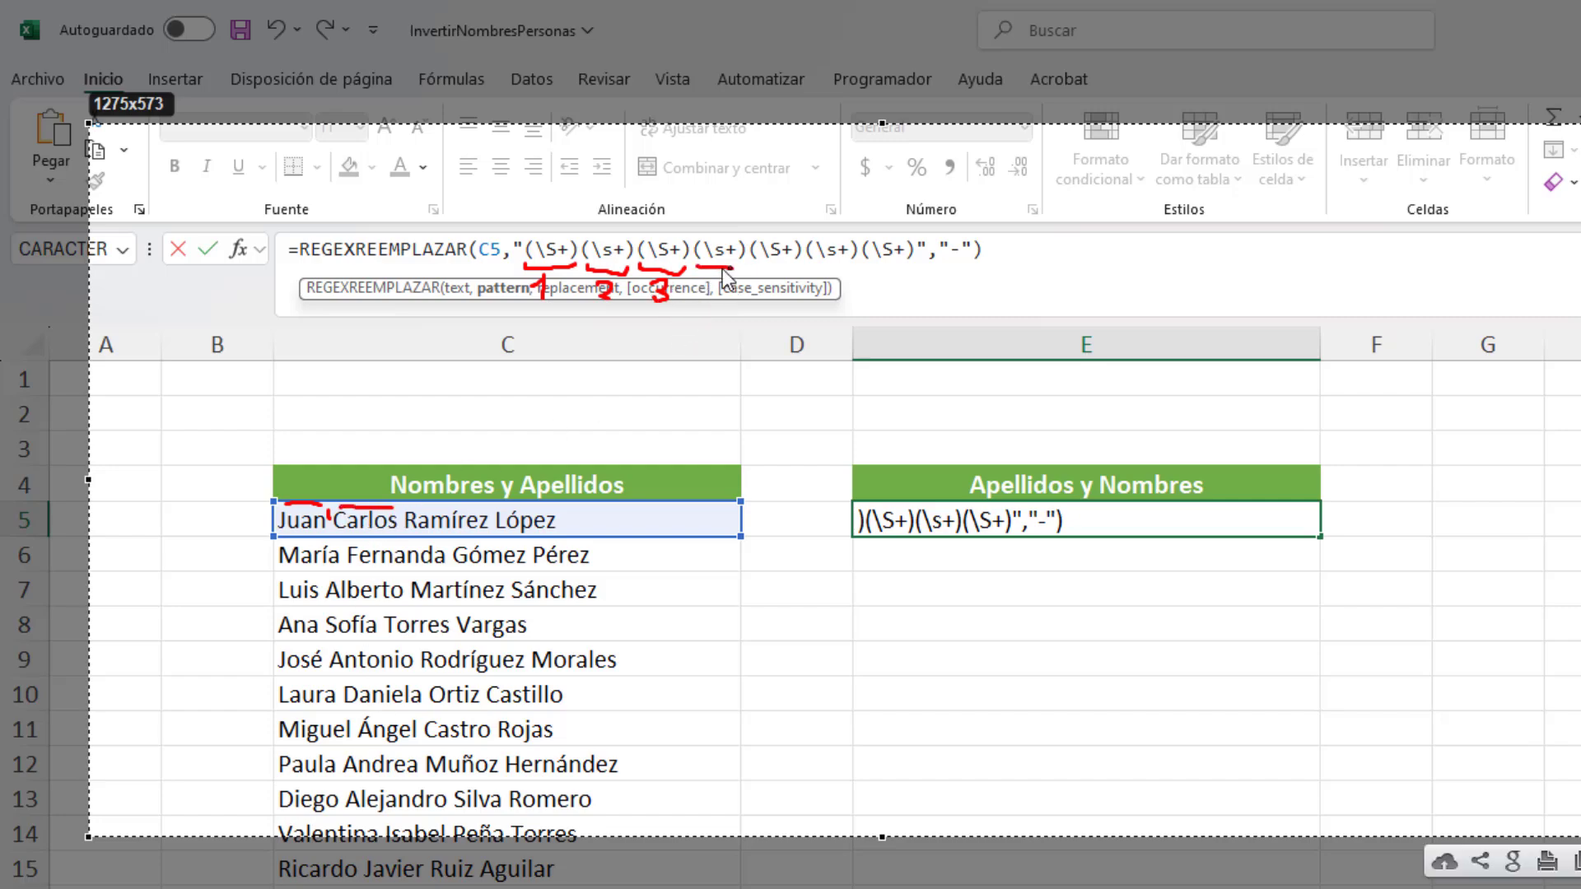
drag(401, 504, 401, 520)
mouse_move(711, 275)
mouse_down()
mouse_move(715, 298)
mouse_move(792, 270)
mouse_move(776, 306)
mouse_up()
drag(418, 507, 486, 504)
mouse_move(807, 267)
mouse_down()
mouse_move(861, 272)
mouse_move(827, 306)
mouse_up()
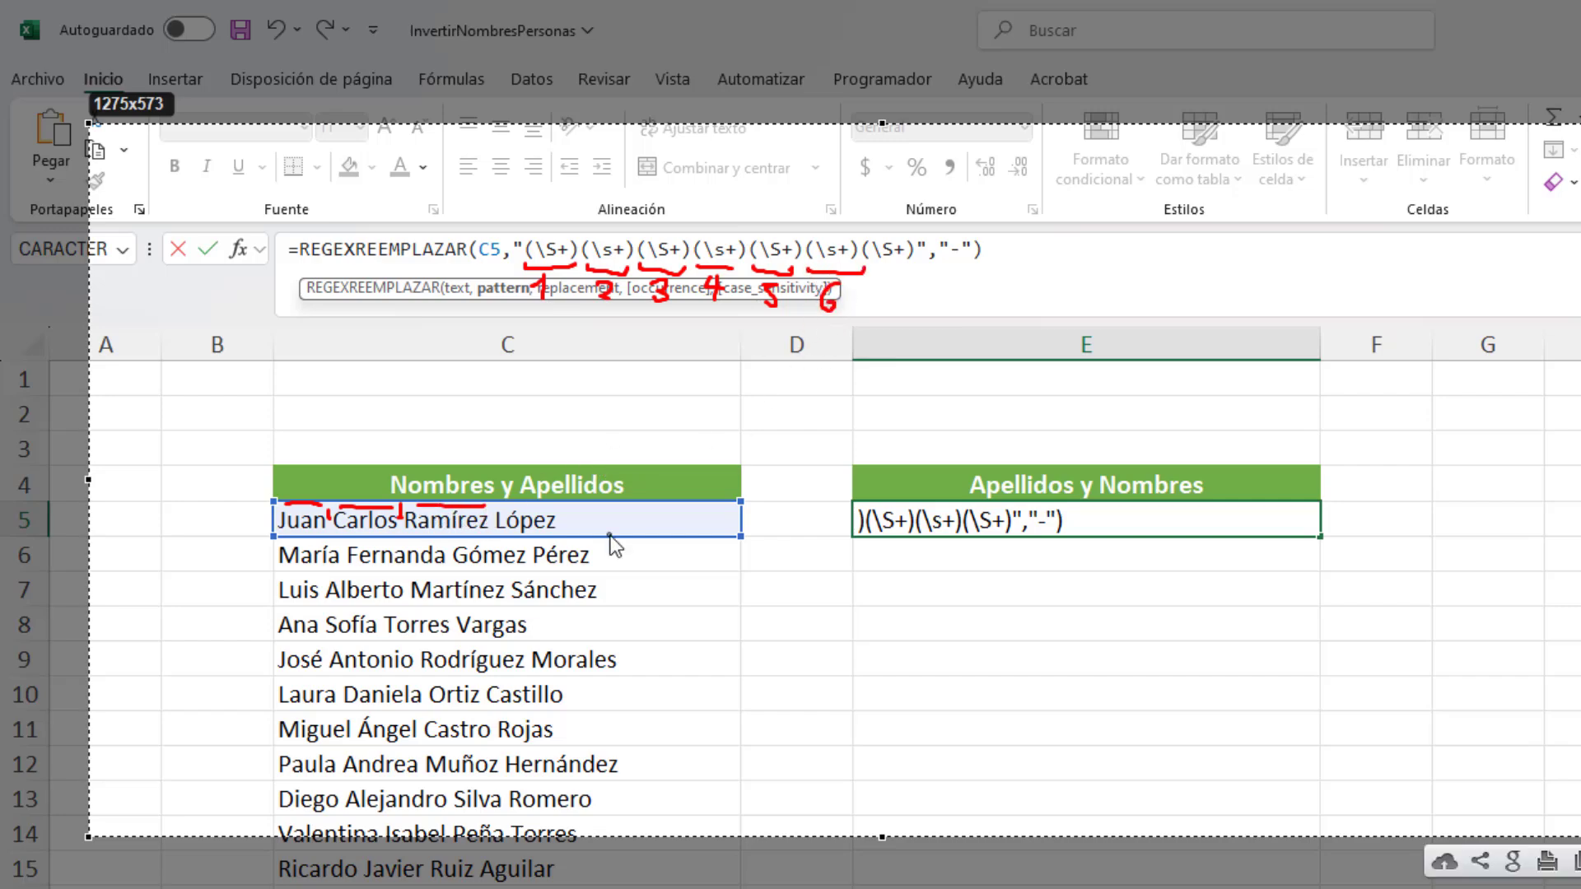
drag(494, 505, 495, 518)
mouse_move(873, 267)
mouse_down()
mouse_move(933, 275)
mouse_move(905, 290)
mouse_up()
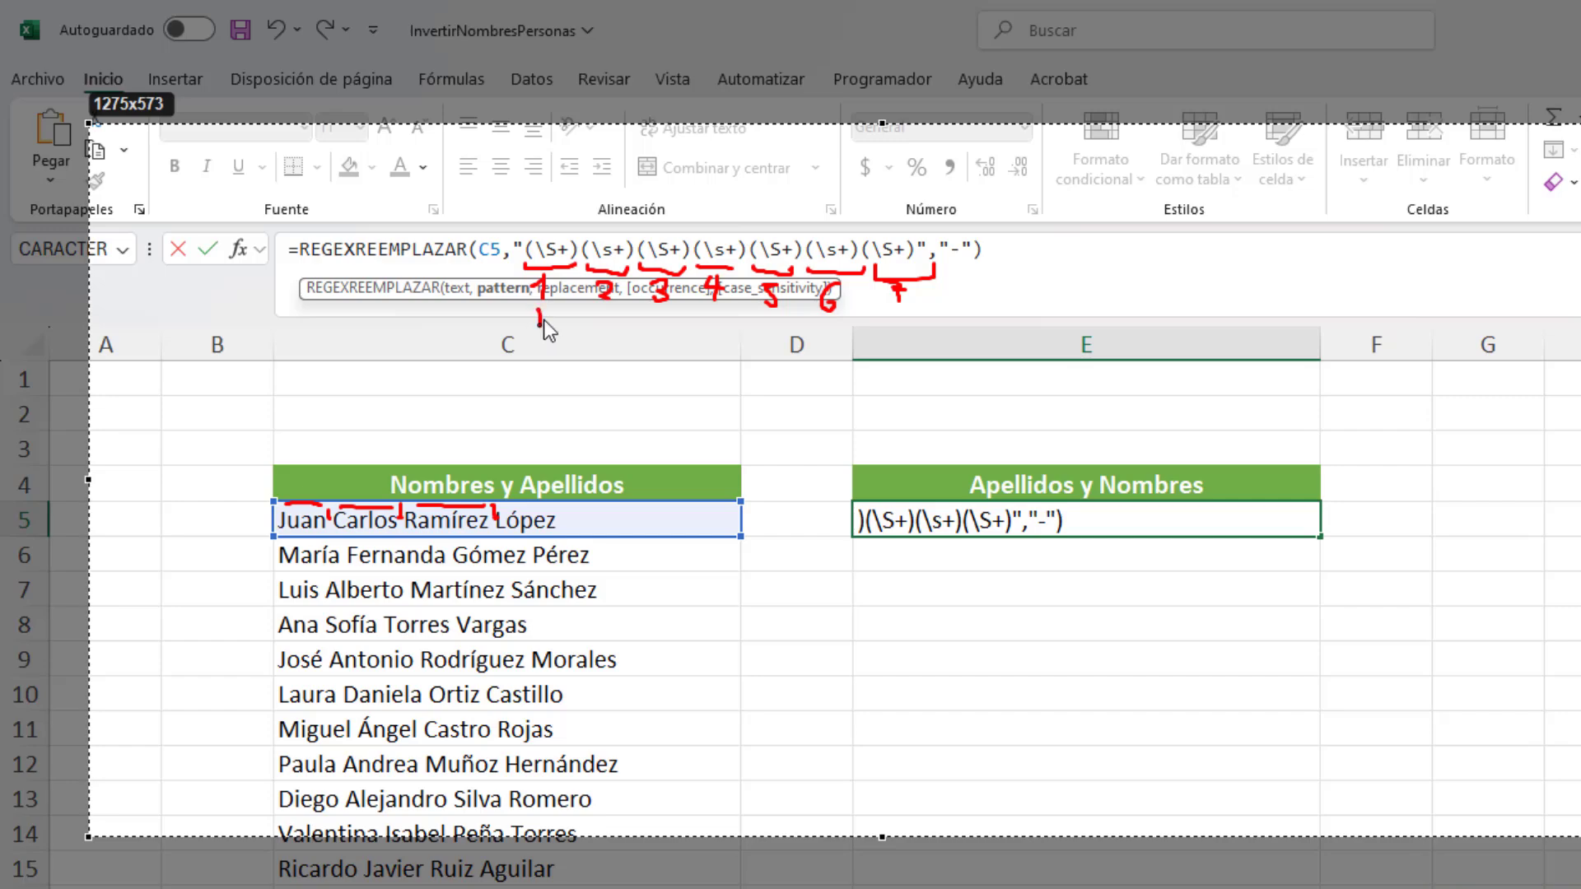
Step: Tick groups 1, 3, 5 and 7, handwrite the order "$5 $7 $1 $3", and close the annotated capture
drag(538, 309, 658, 325)
drag(762, 327, 916, 309)
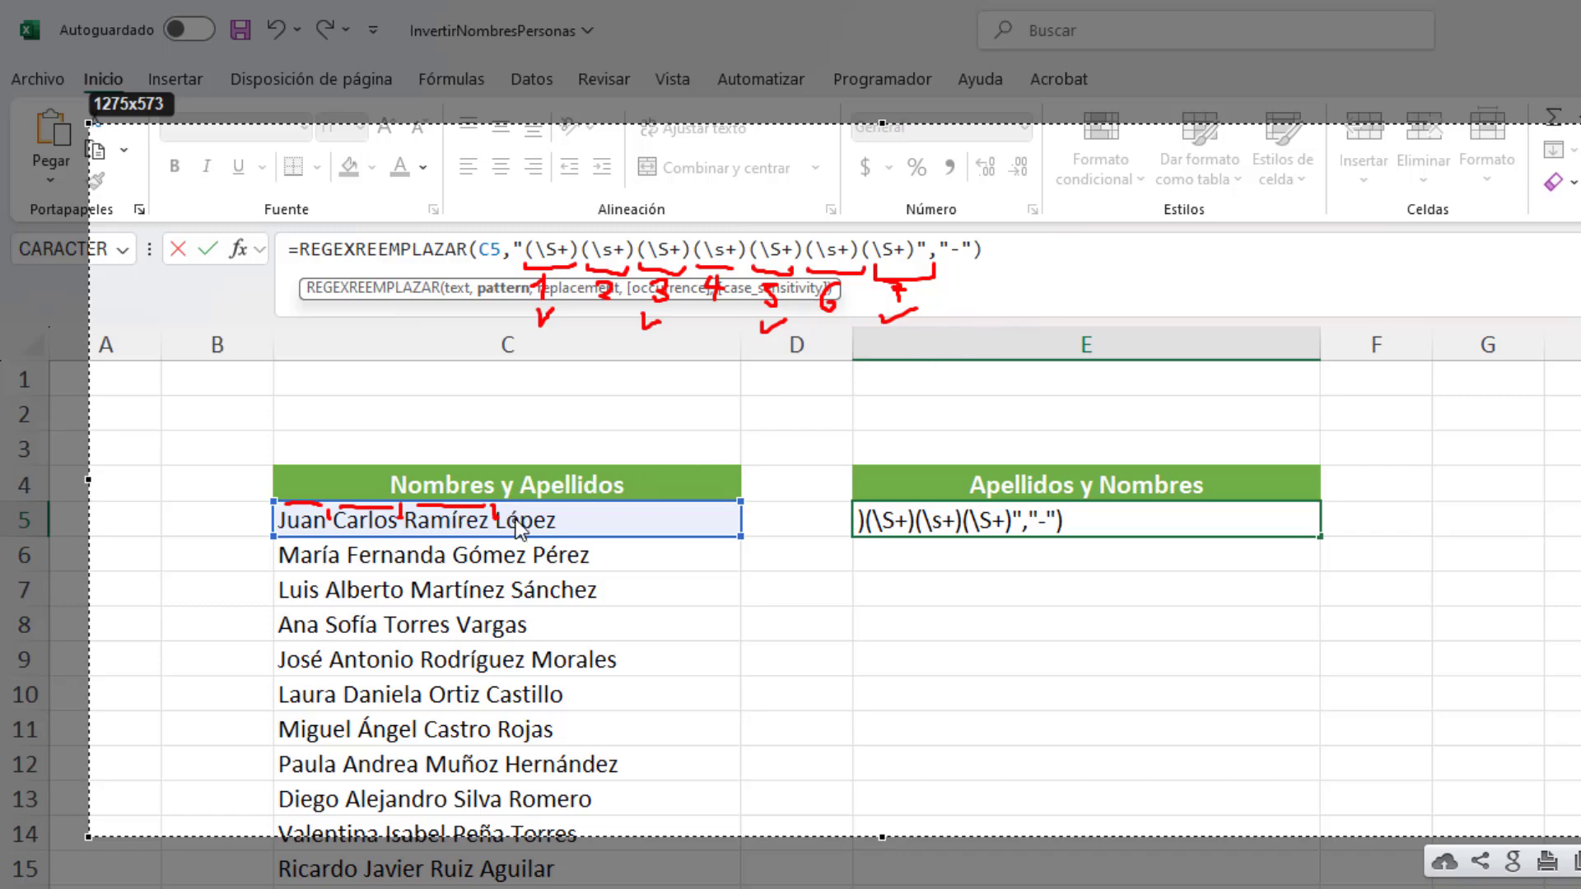
drag(1115, 269, 1098, 314)
mouse_move(1094, 259)
mouse_down()
mouse_move(1136, 275)
mouse_move(1128, 285)
mouse_up()
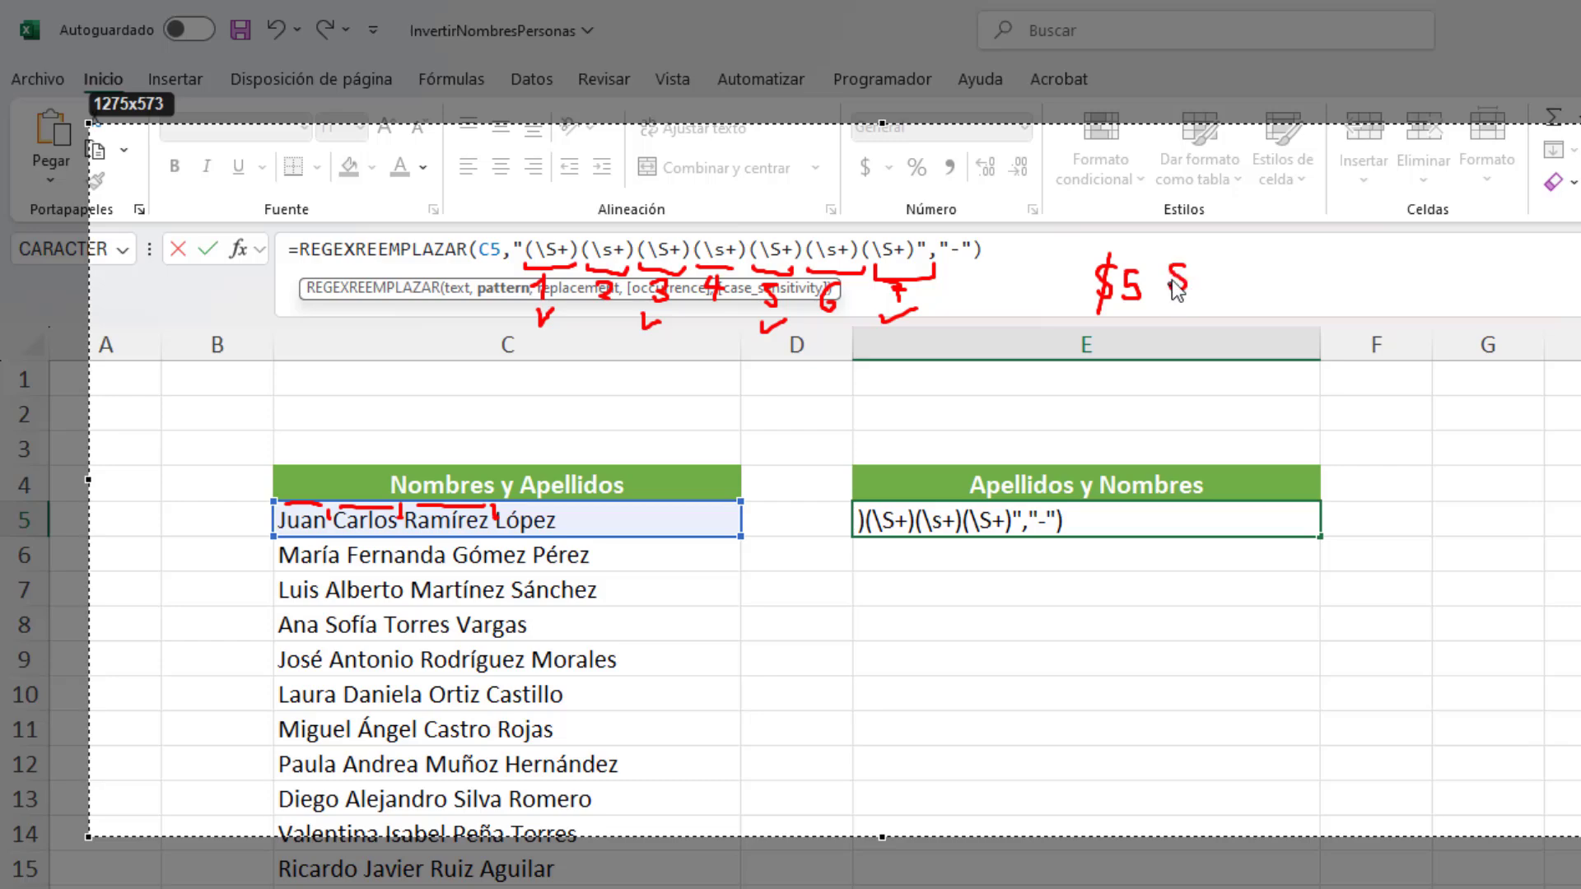
mouse_move(1176, 262)
mouse_down()
mouse_move(1172, 311)
mouse_move(1198, 285)
mouse_move(1281, 295)
mouse_move(1271, 274)
mouse_move(1317, 295)
mouse_move(1349, 278)
mouse_move(1347, 298)
mouse_up()
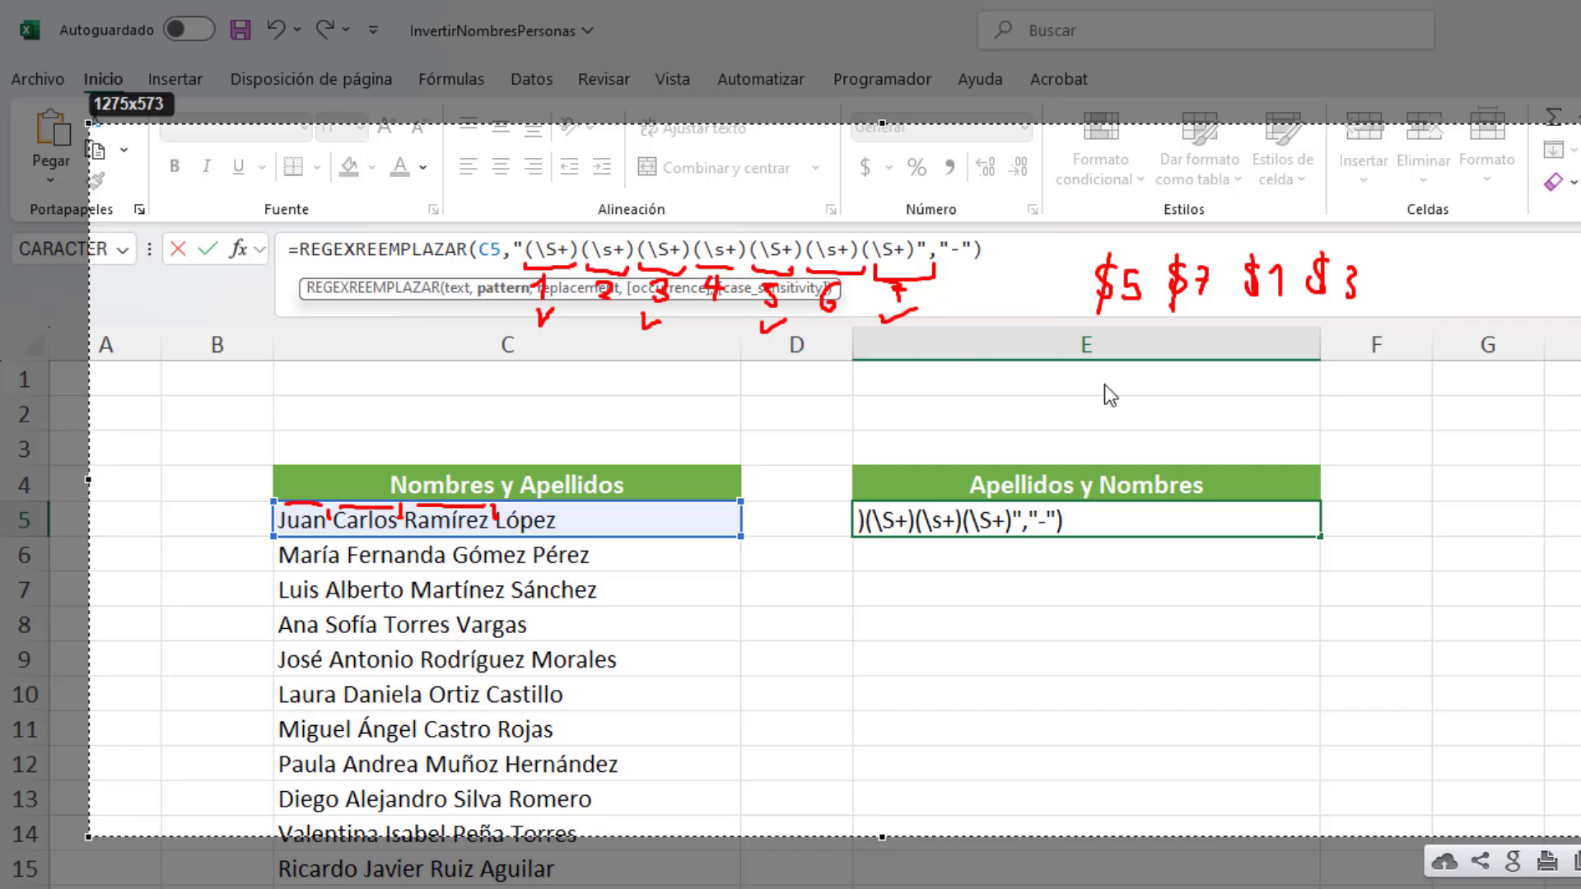
key(Escape)
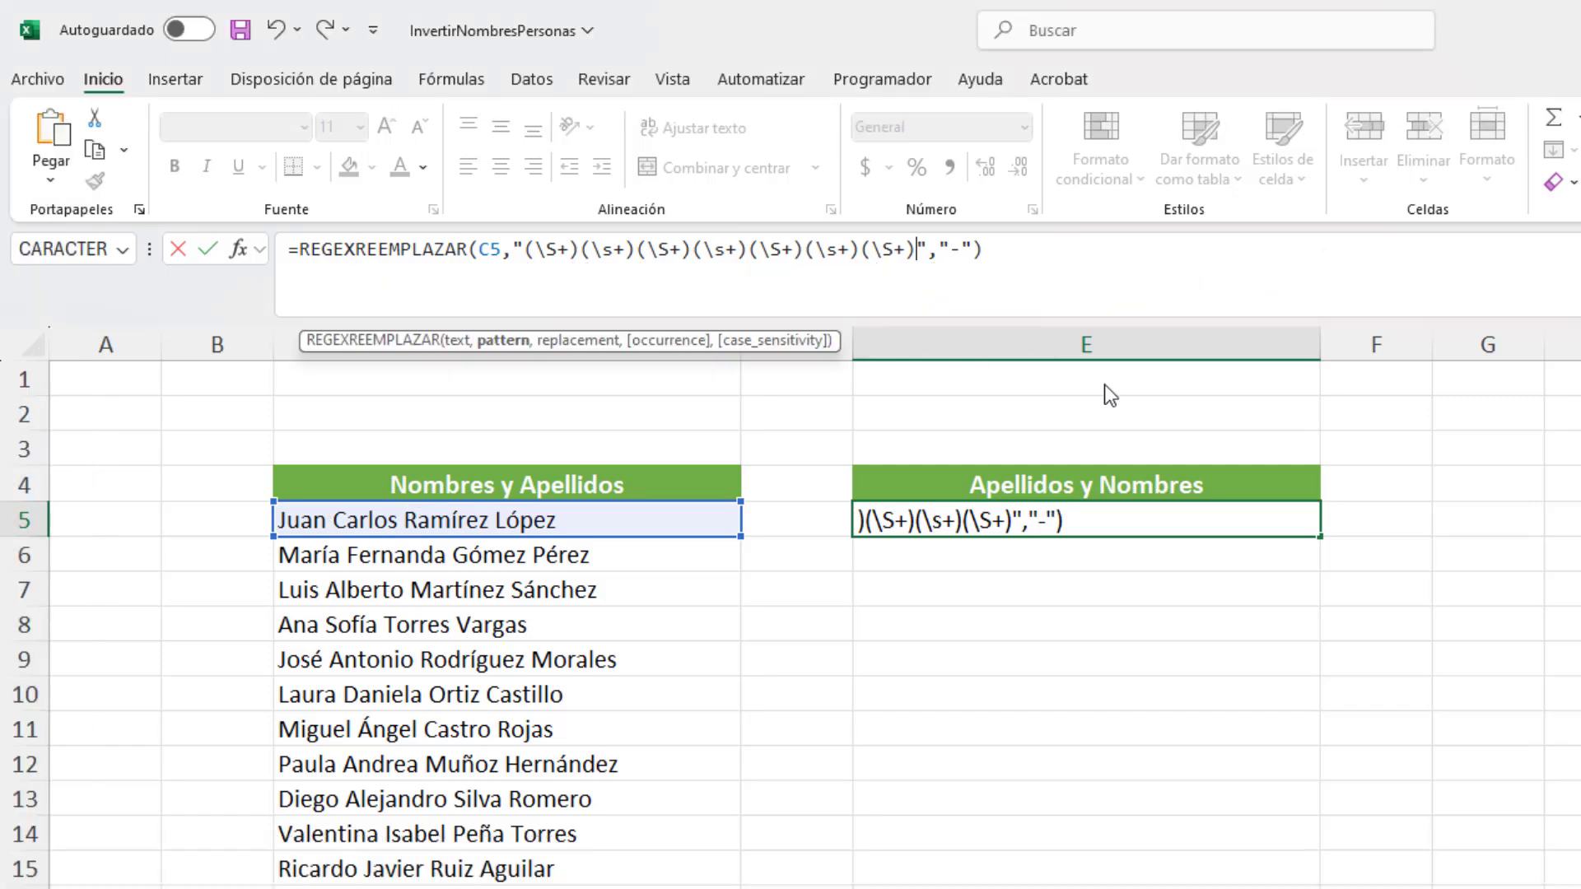
Step: Replace the hyphen in the E5 formula with the replacement "$5 $7 $1 $3" and enter the formula
click(962, 250)
key(BackSpace)
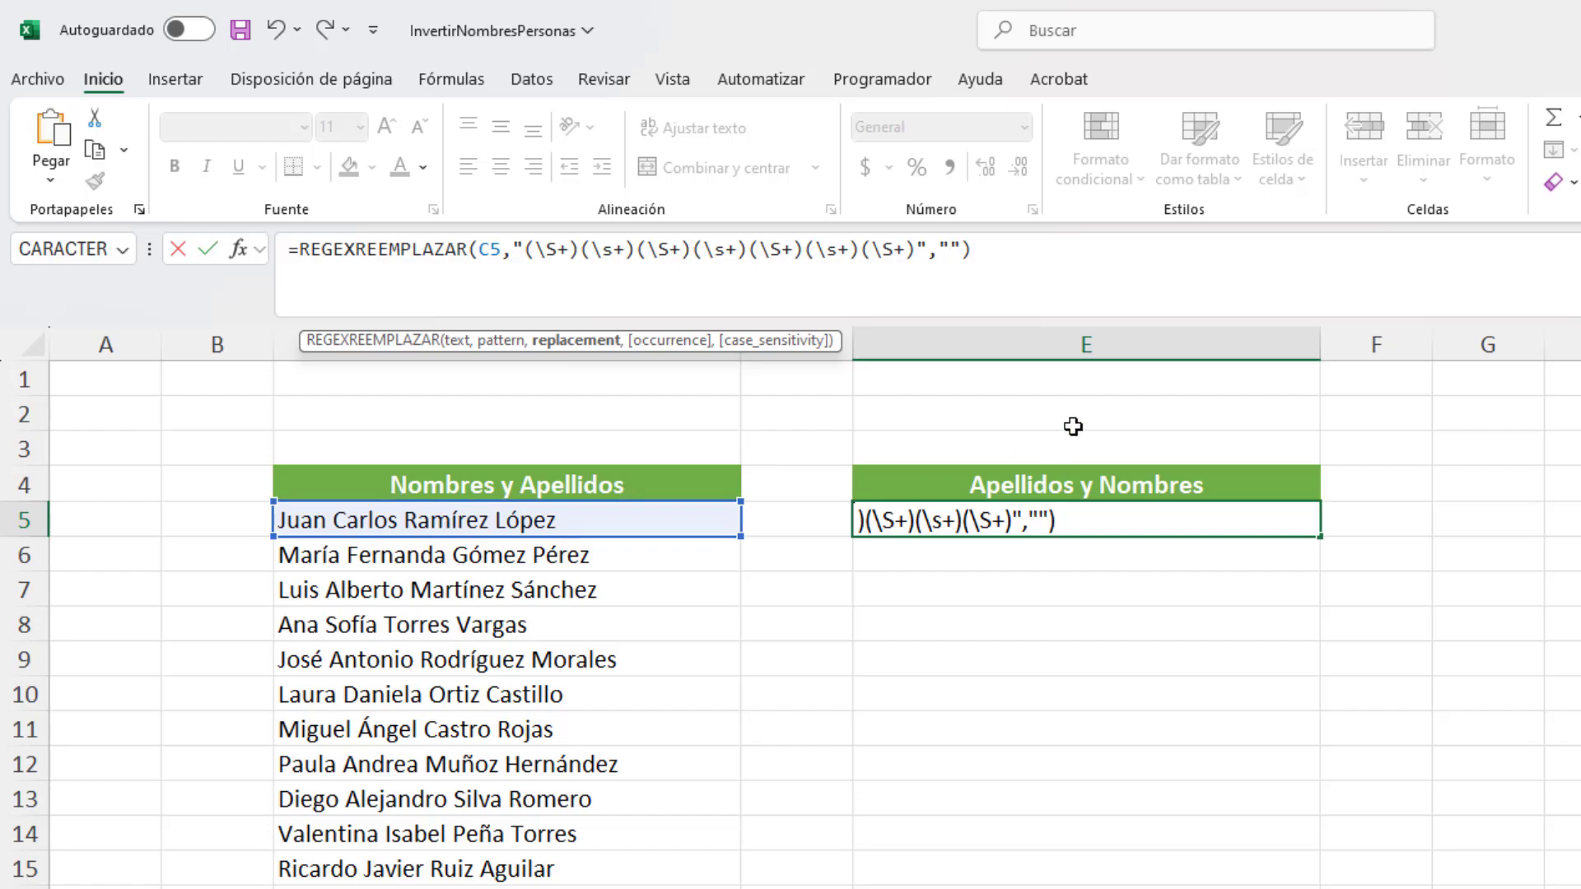
text($5 $7)
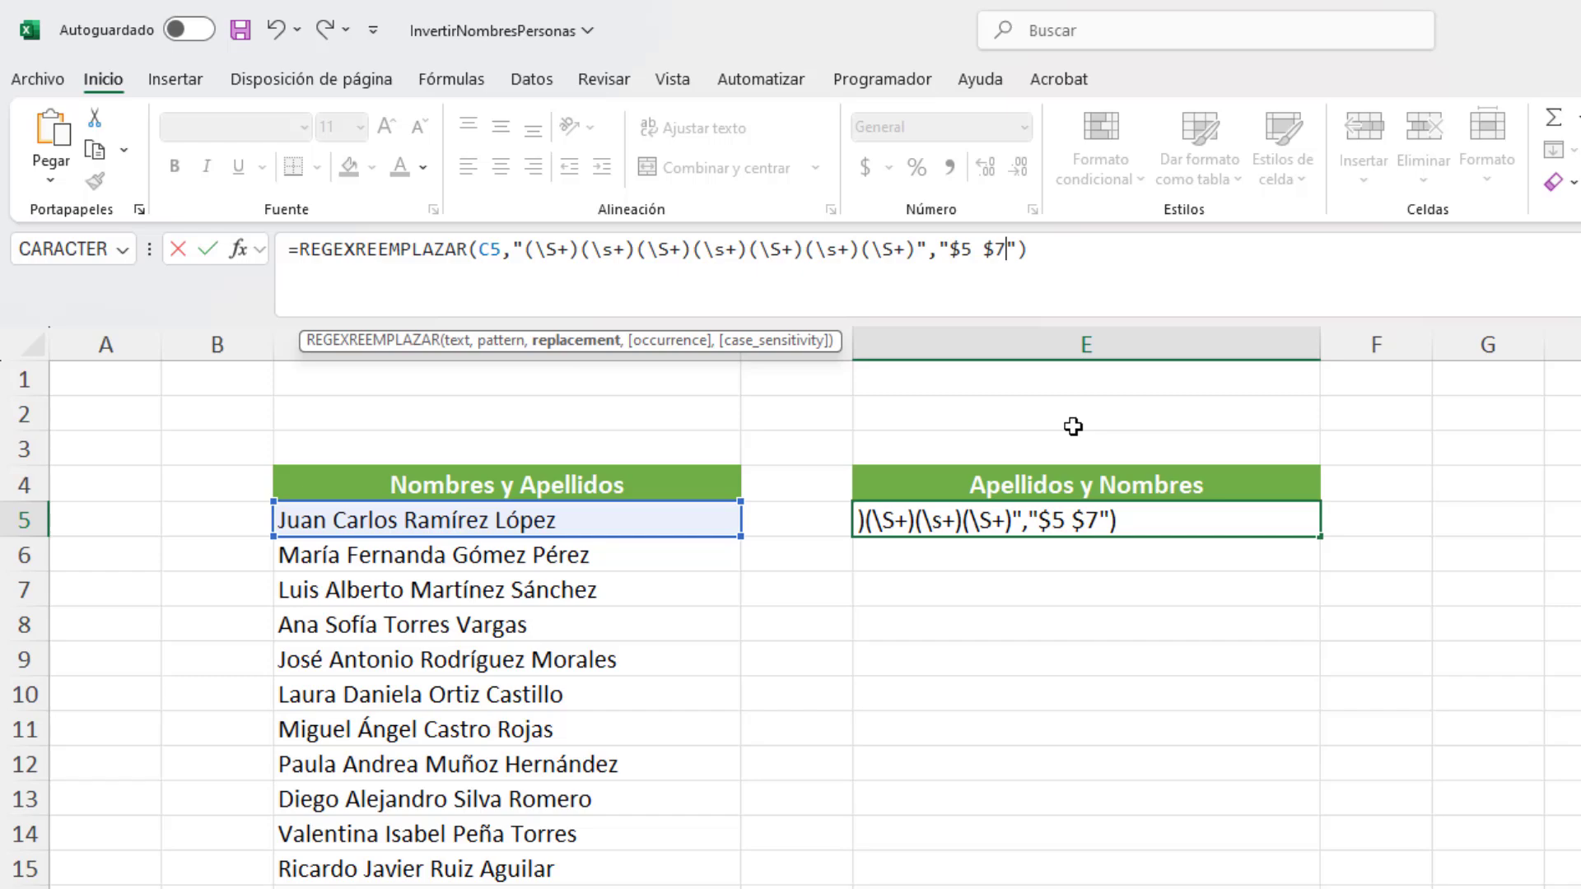
text( $1 $ 3)
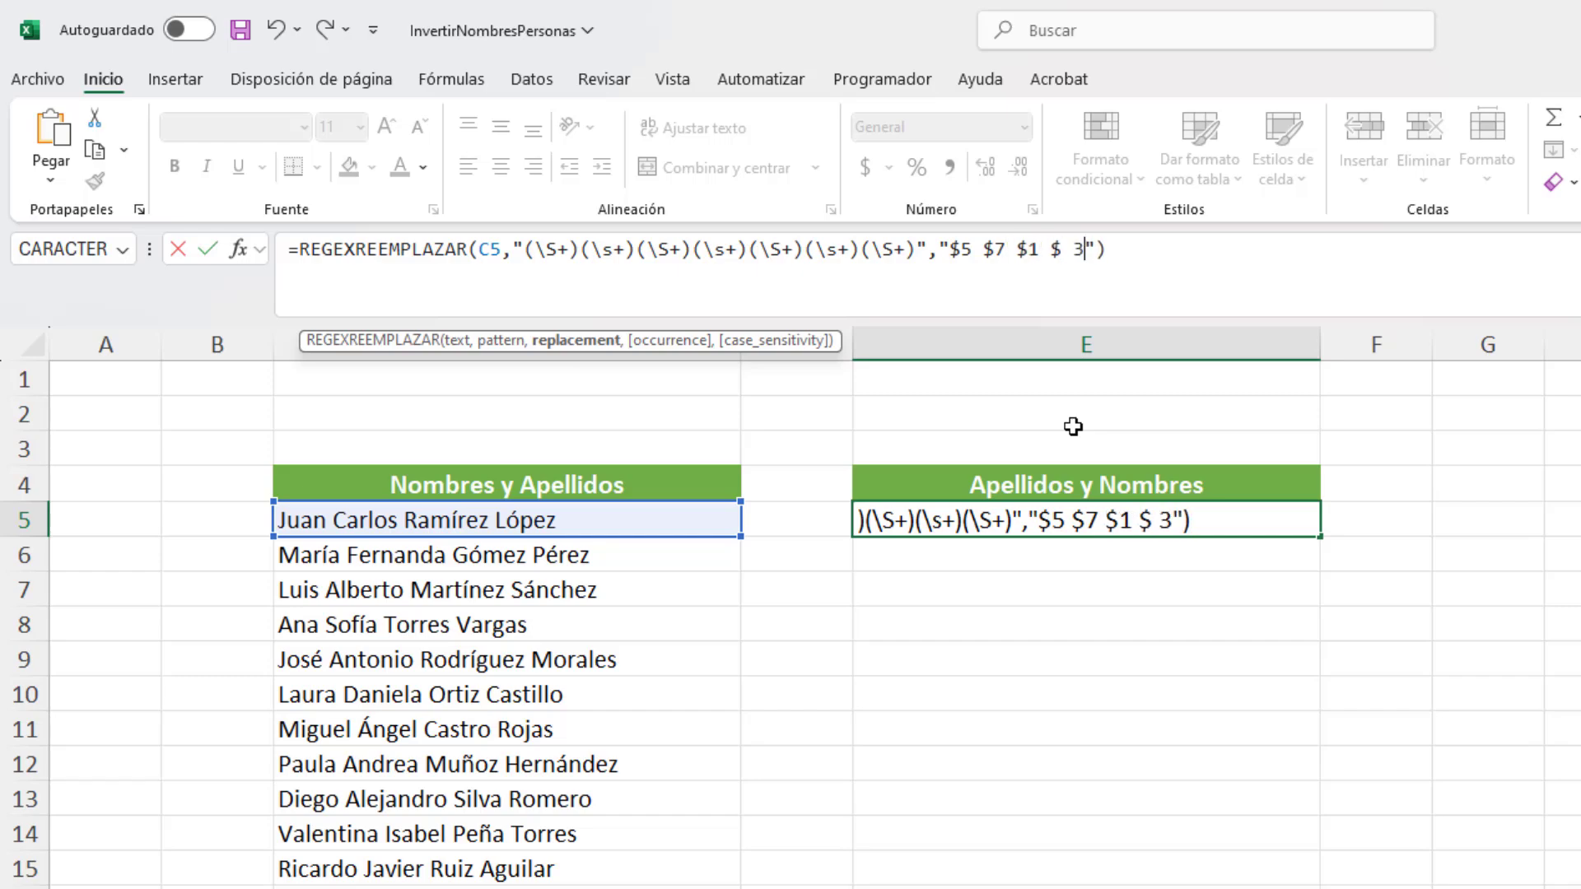
key(Left)
key(BackSpace)
key(End)
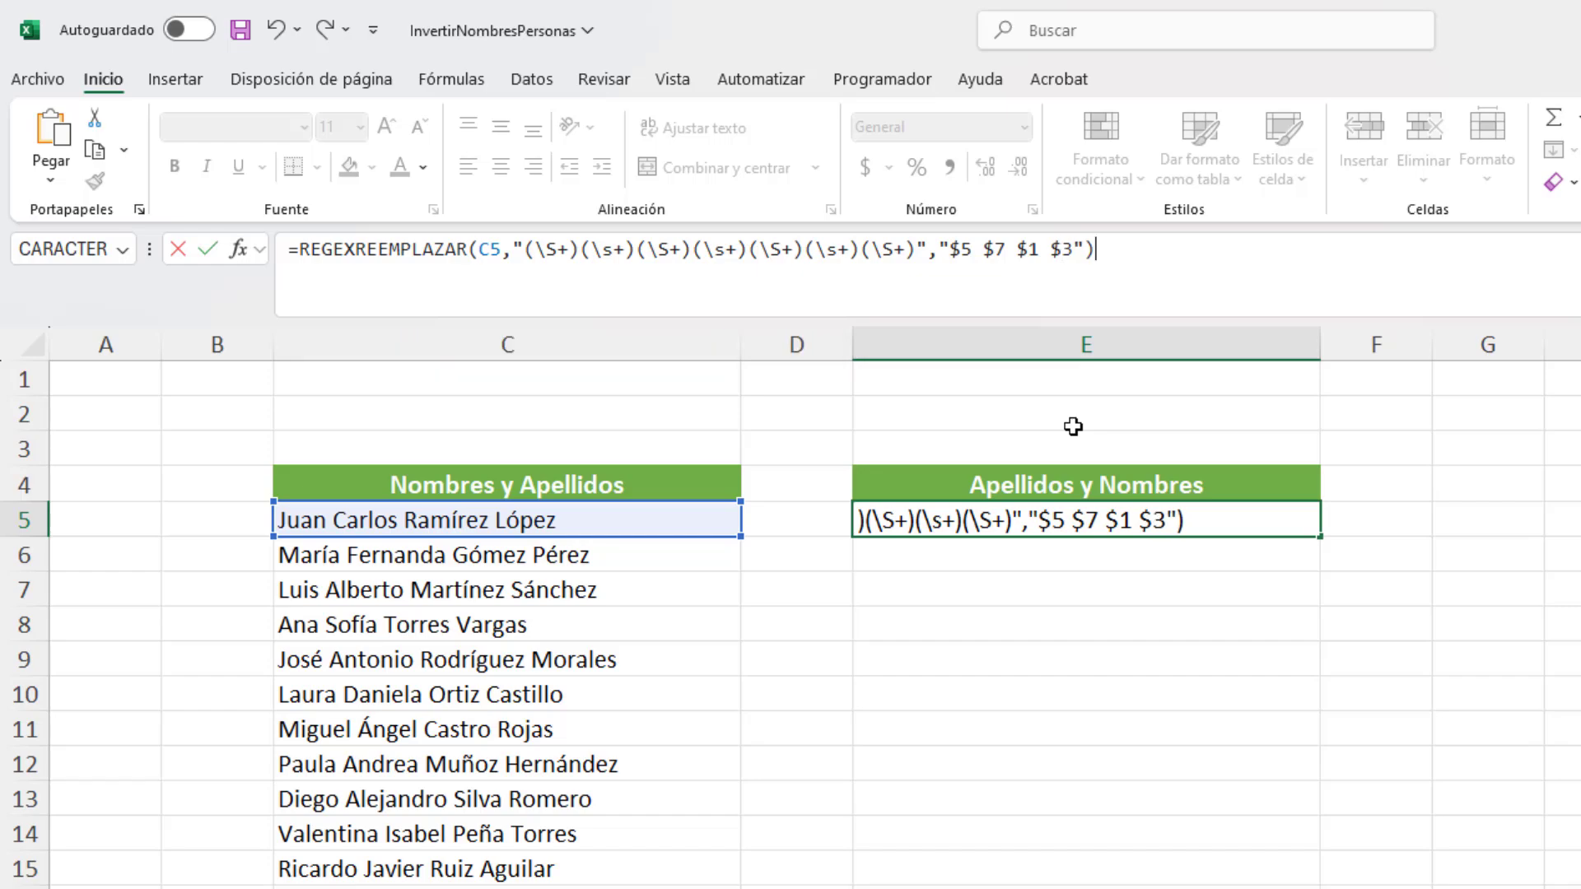
key(Return)
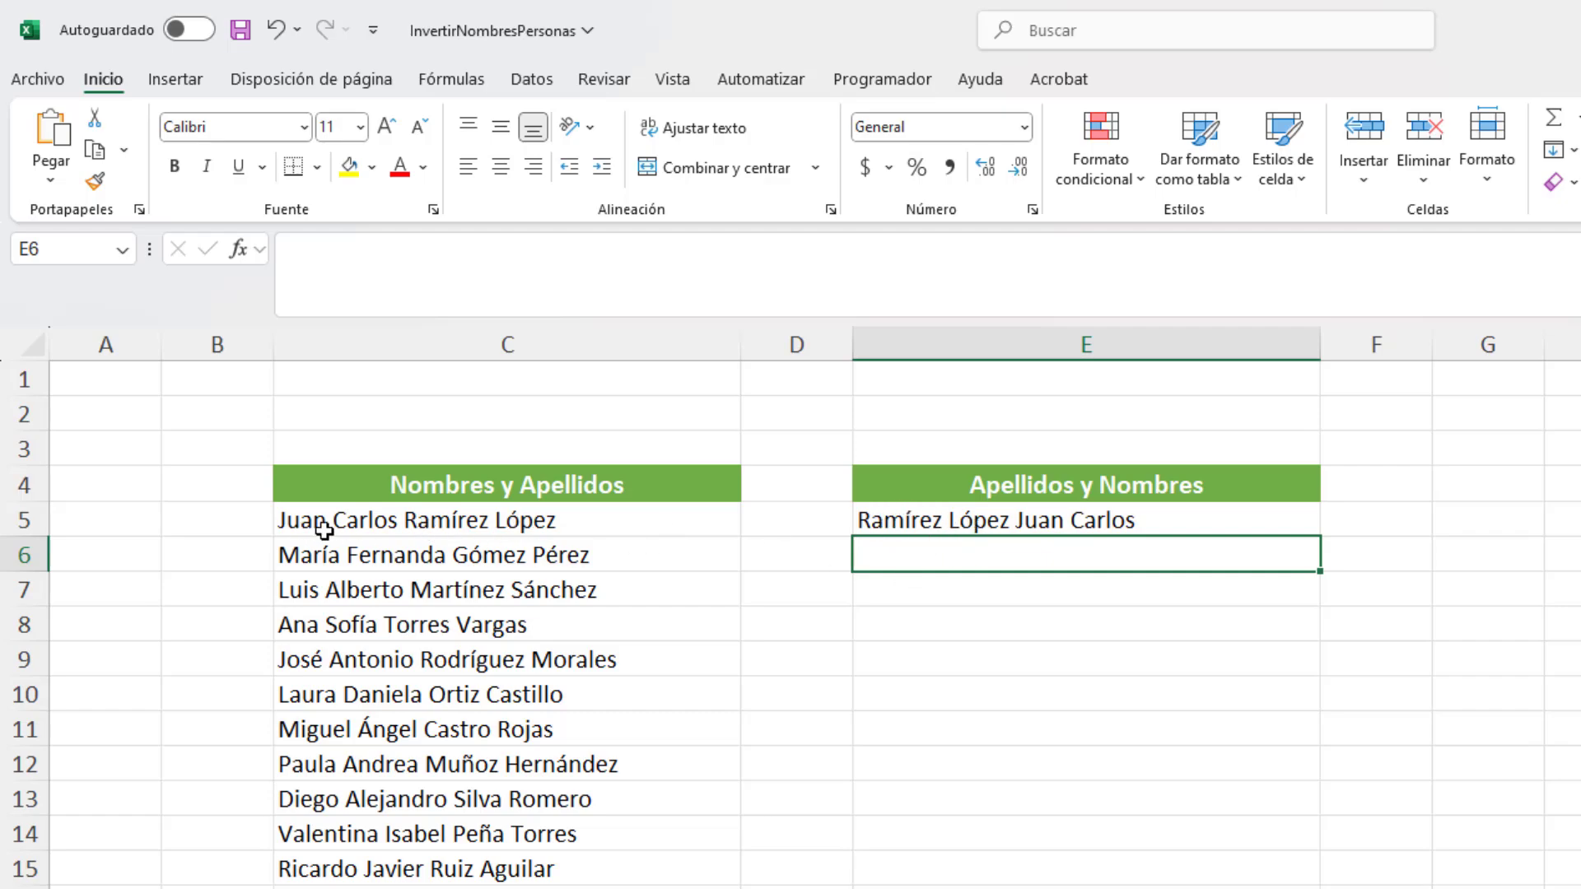
Step: Fill the E5 formula down column E to the end of the name list
click(1124, 520)
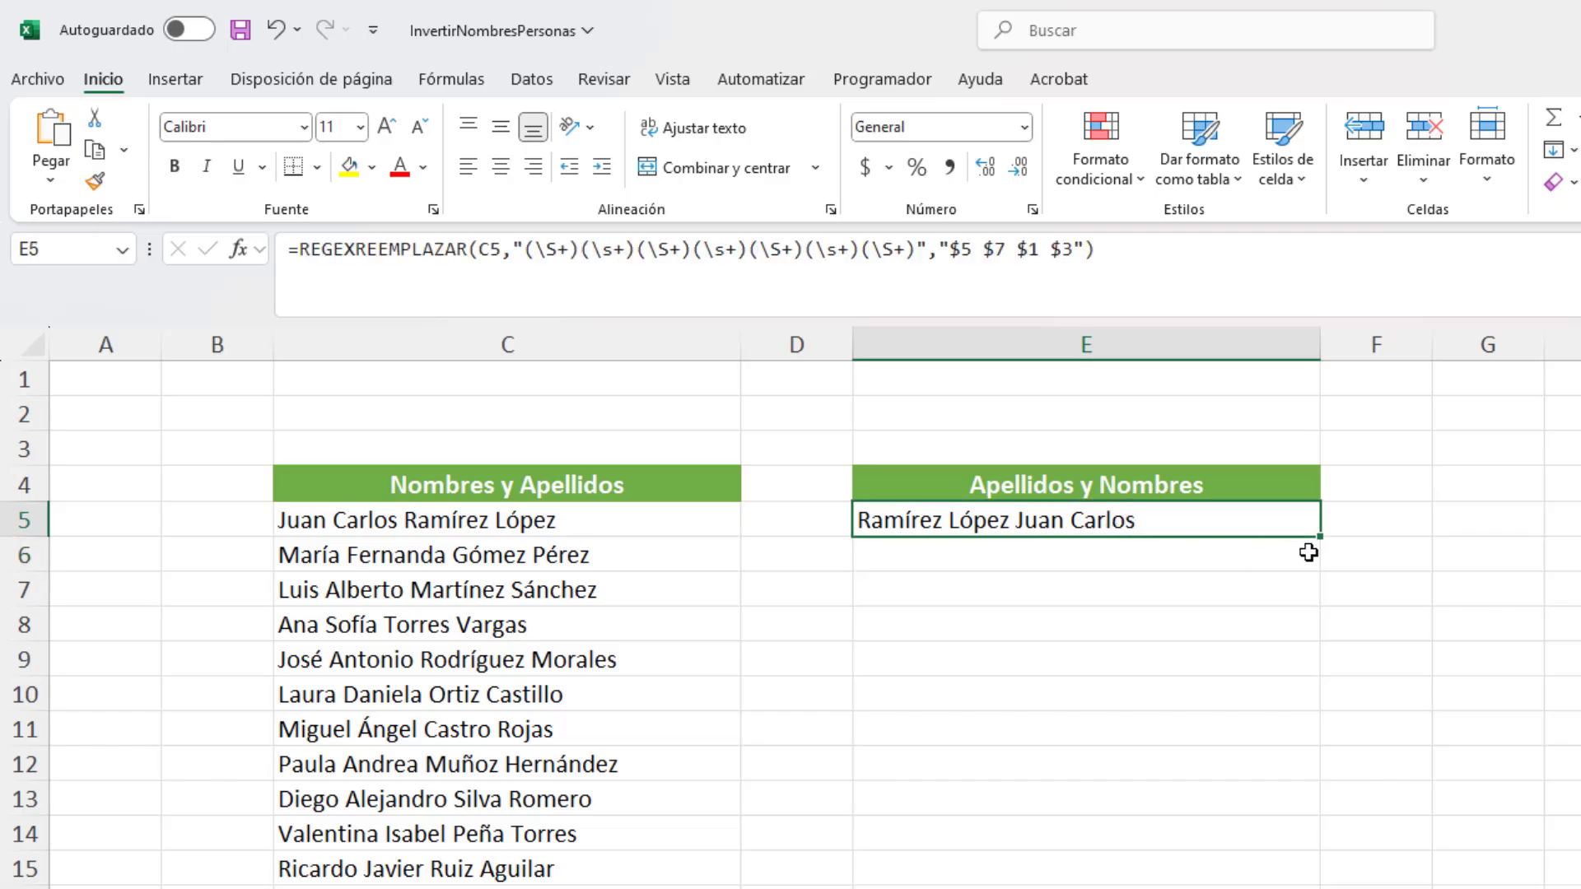
drag(1320, 536, 1341, 888)
drag(910, 744, 911, 809)
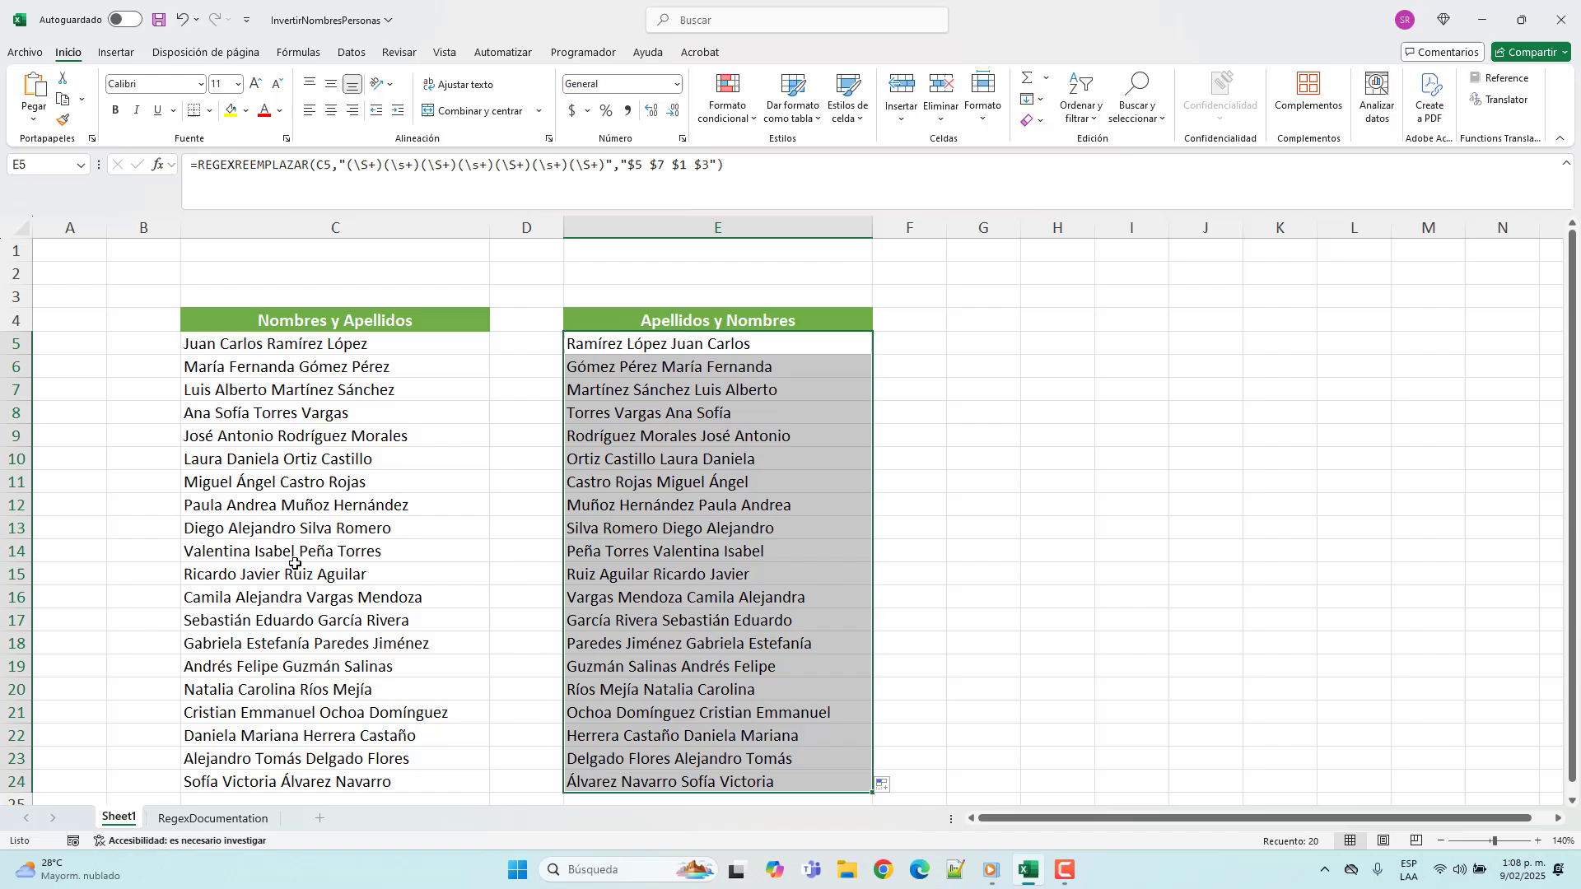
Step: Compare the reordered names in column E with the originals in column C, including rows 13 and 19, and review E5's formula
click(306, 533)
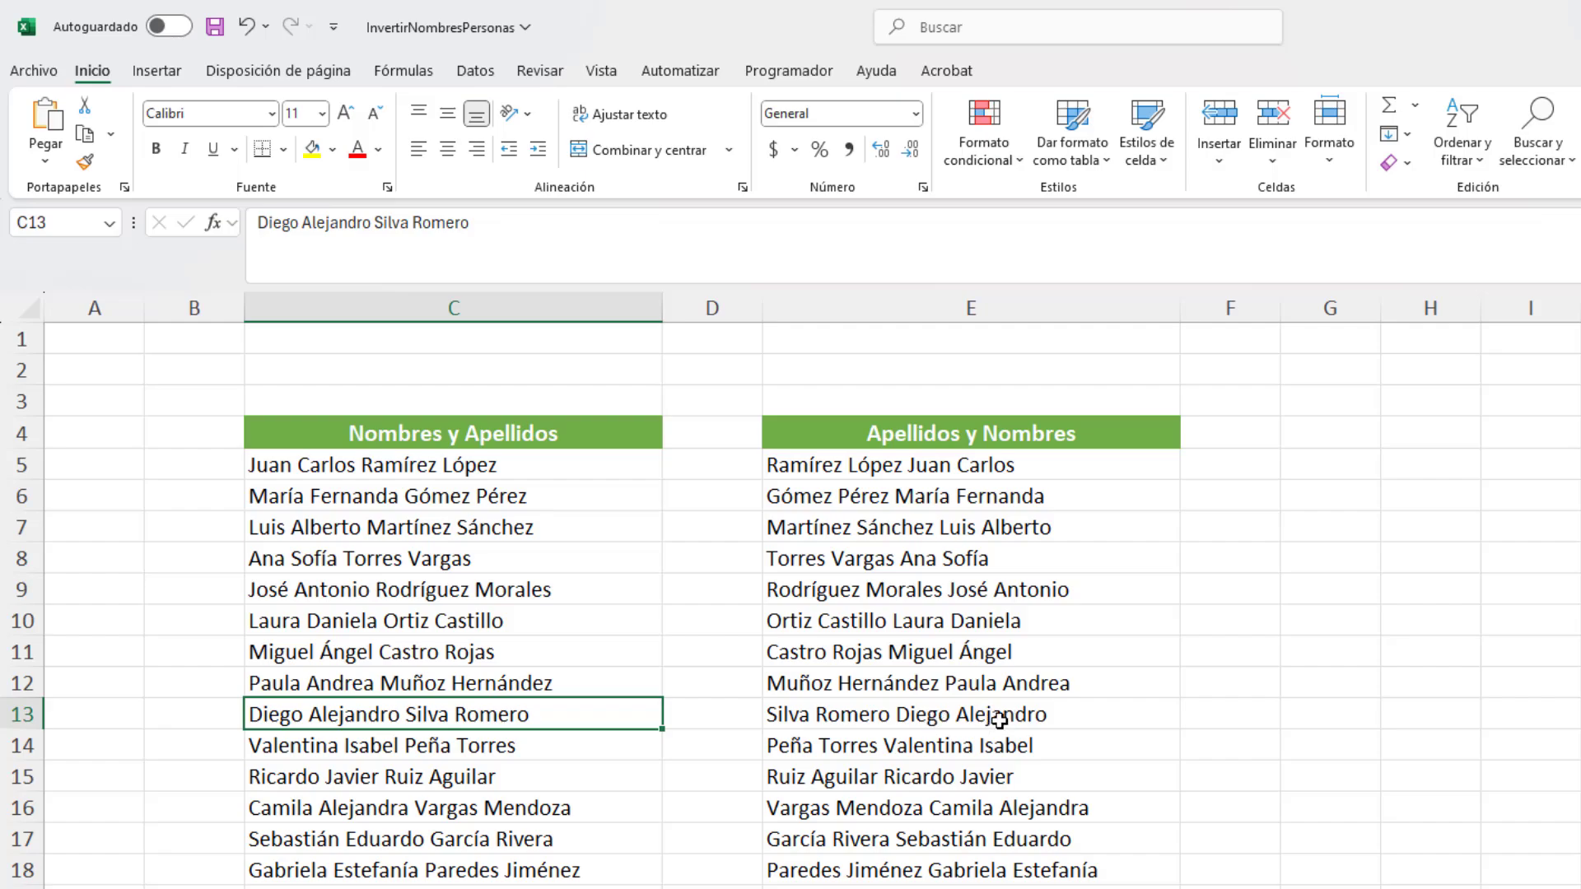
scroll(922, 770, down, 1)
click(415, 812)
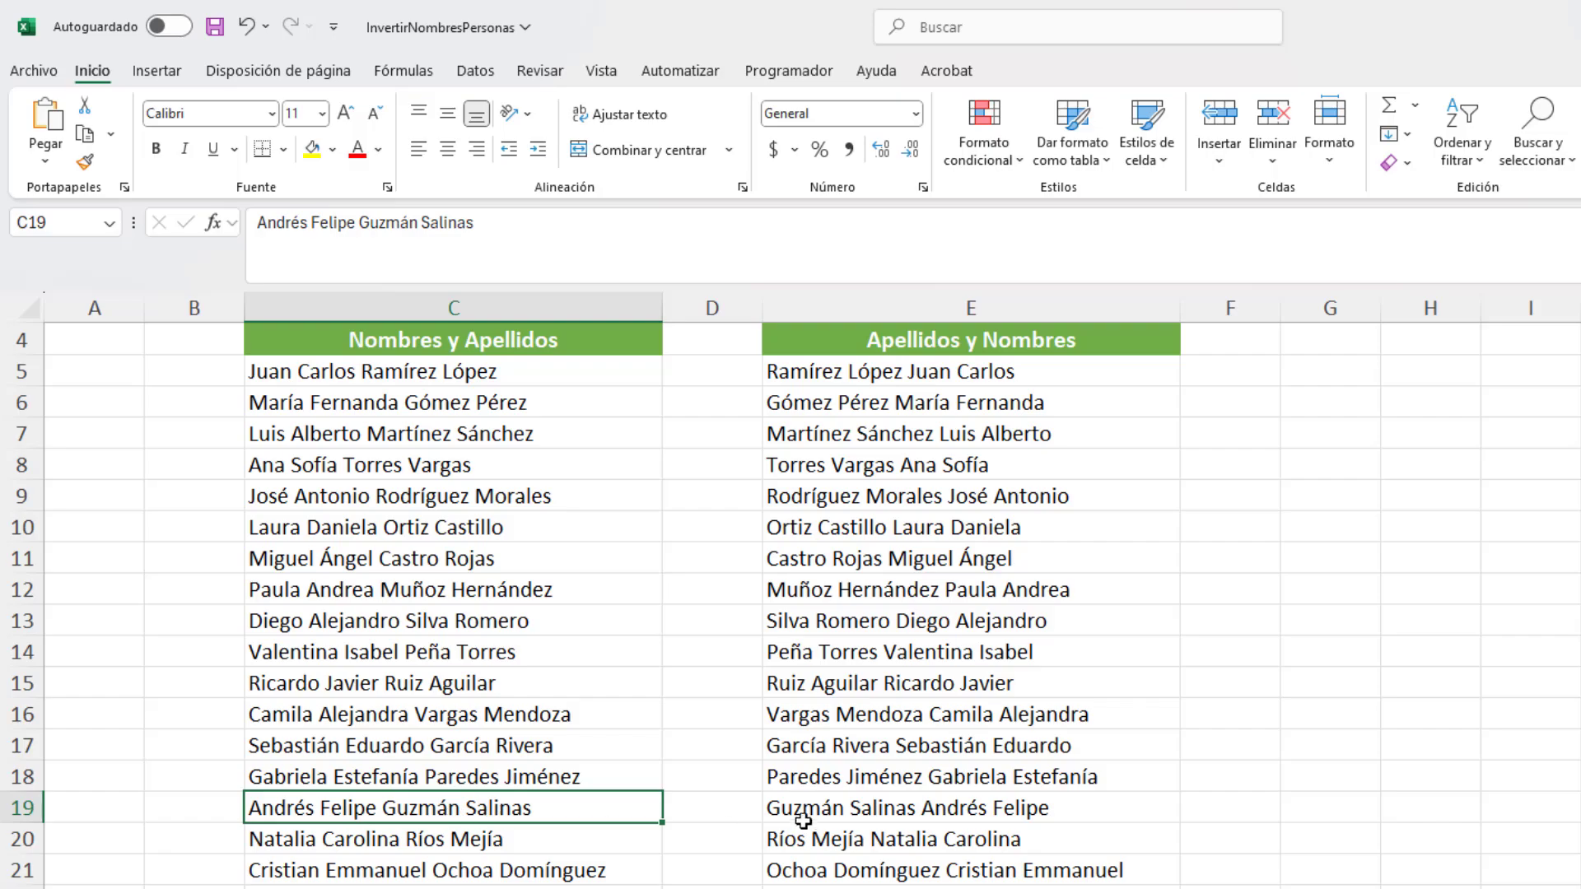
click(848, 812)
scroll(1044, 567, up, 1)
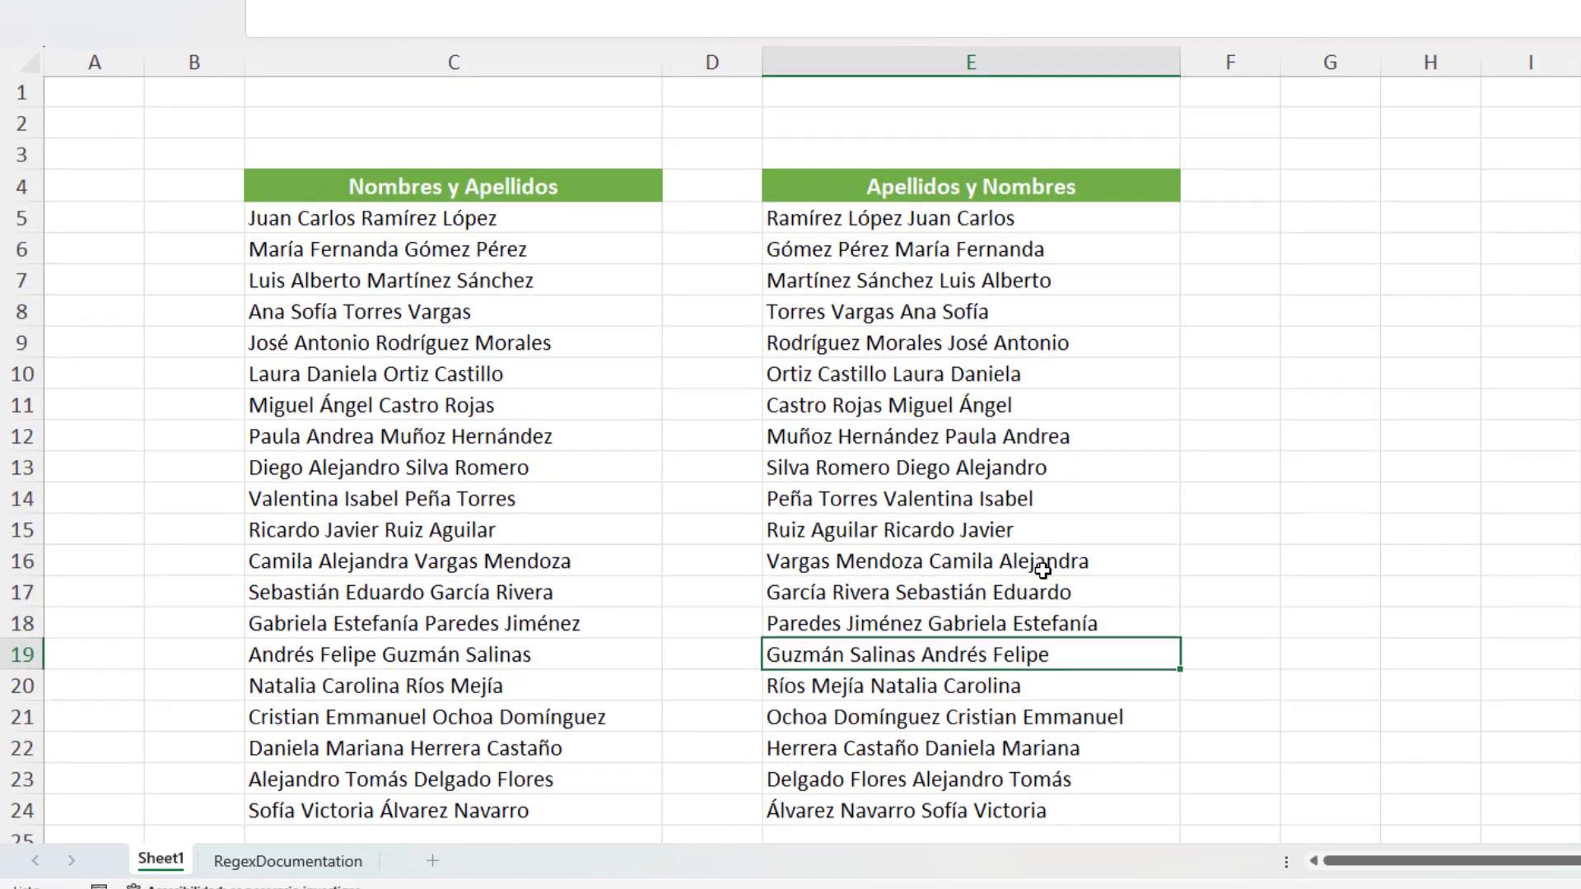
click(867, 223)
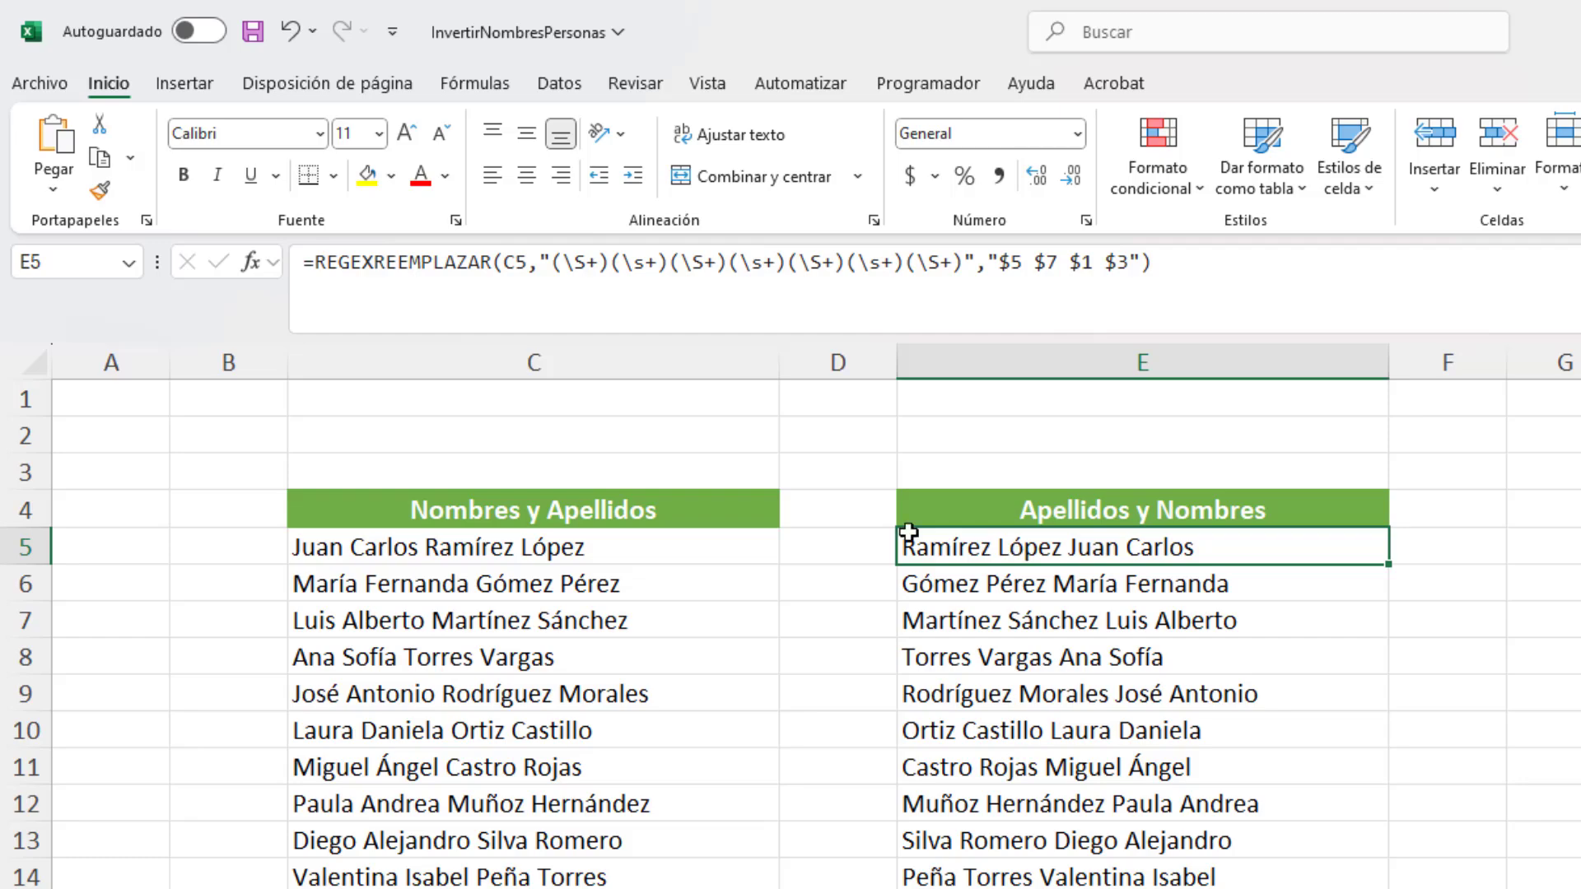
Step: Insert extra spaces before the first word and between all the words of the name in C5
click(429, 221)
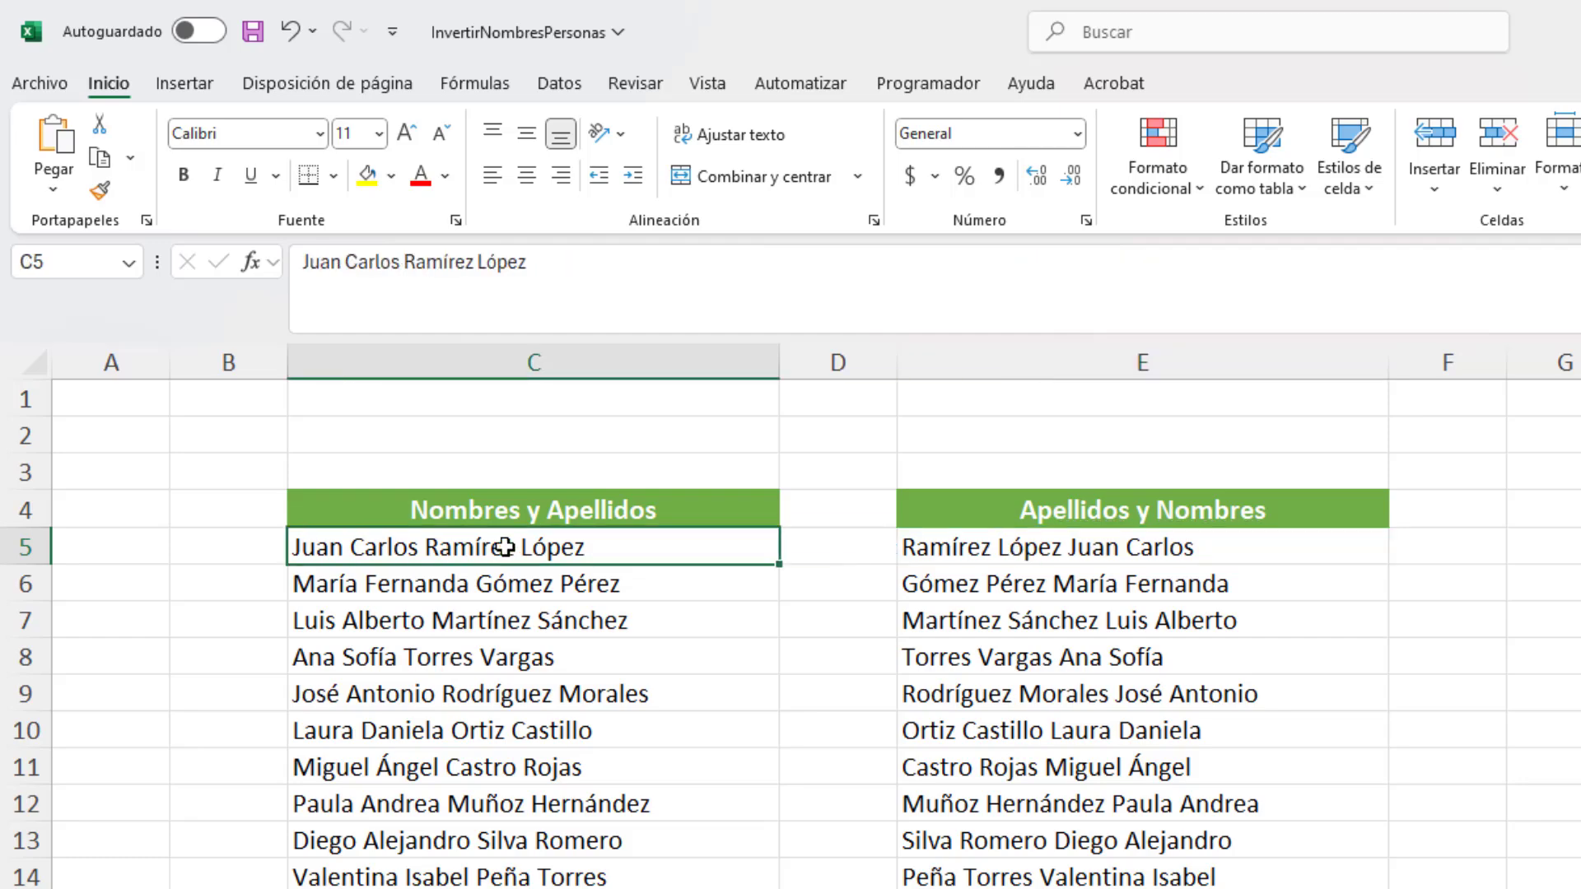
click(304, 262)
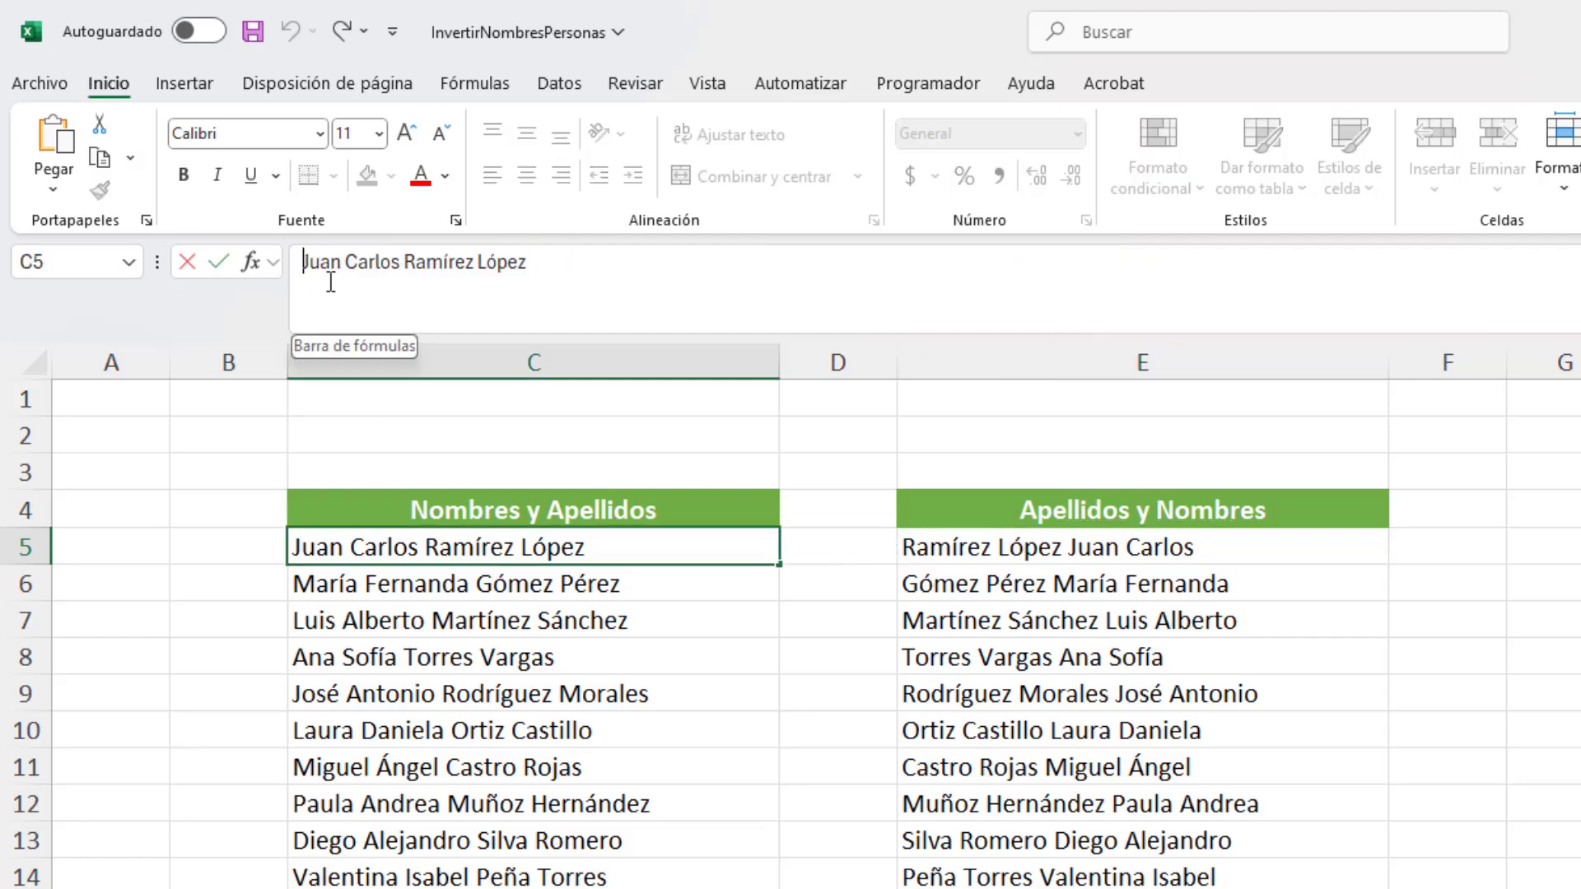
click(363, 263)
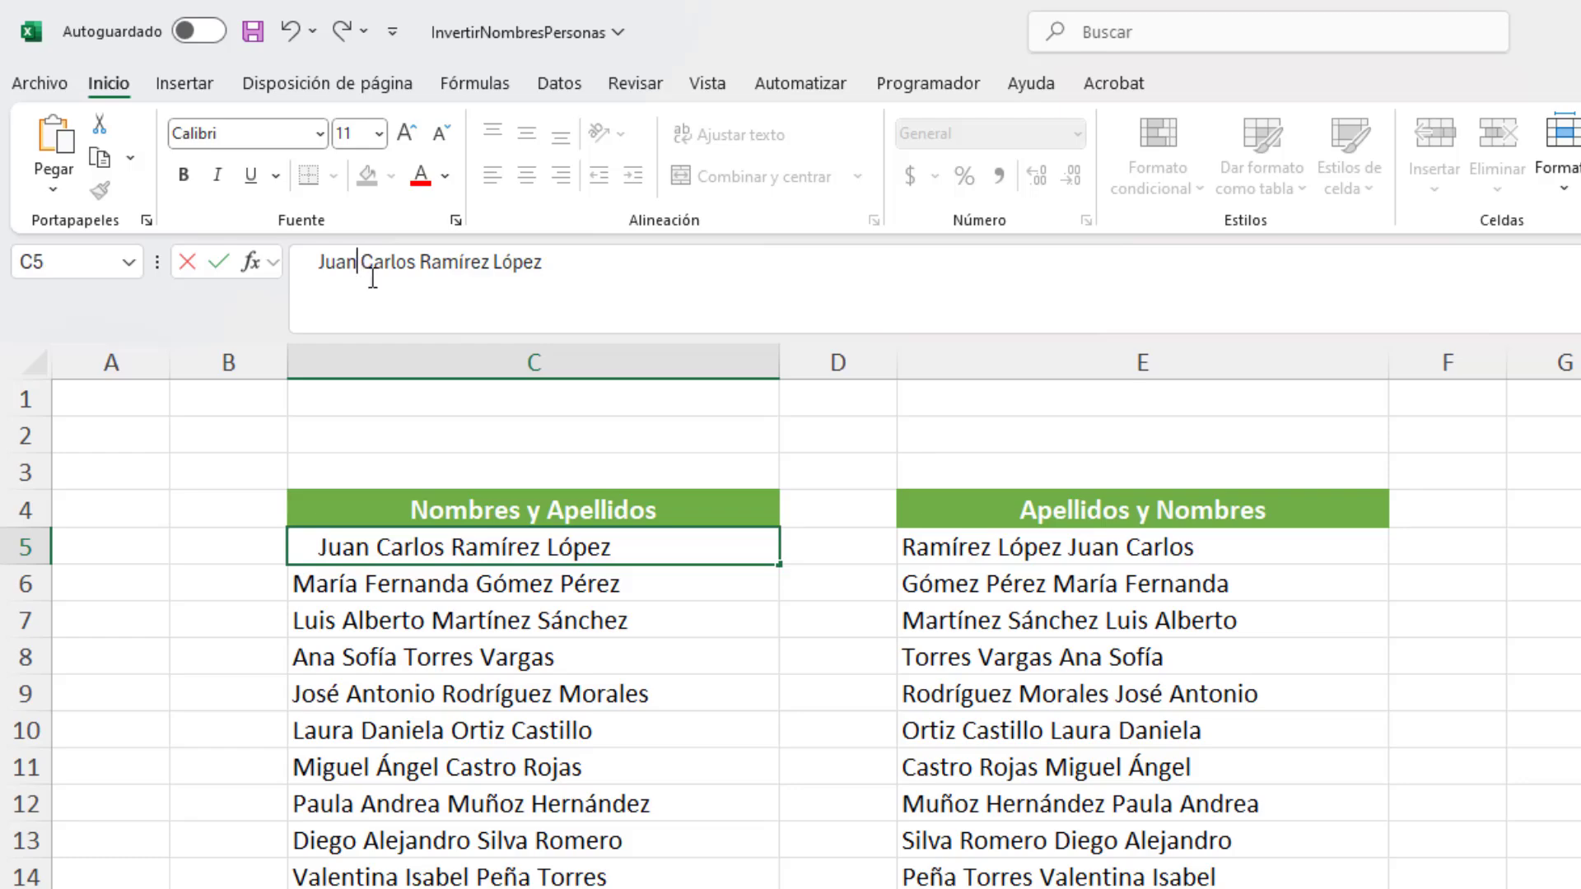
click(434, 262)
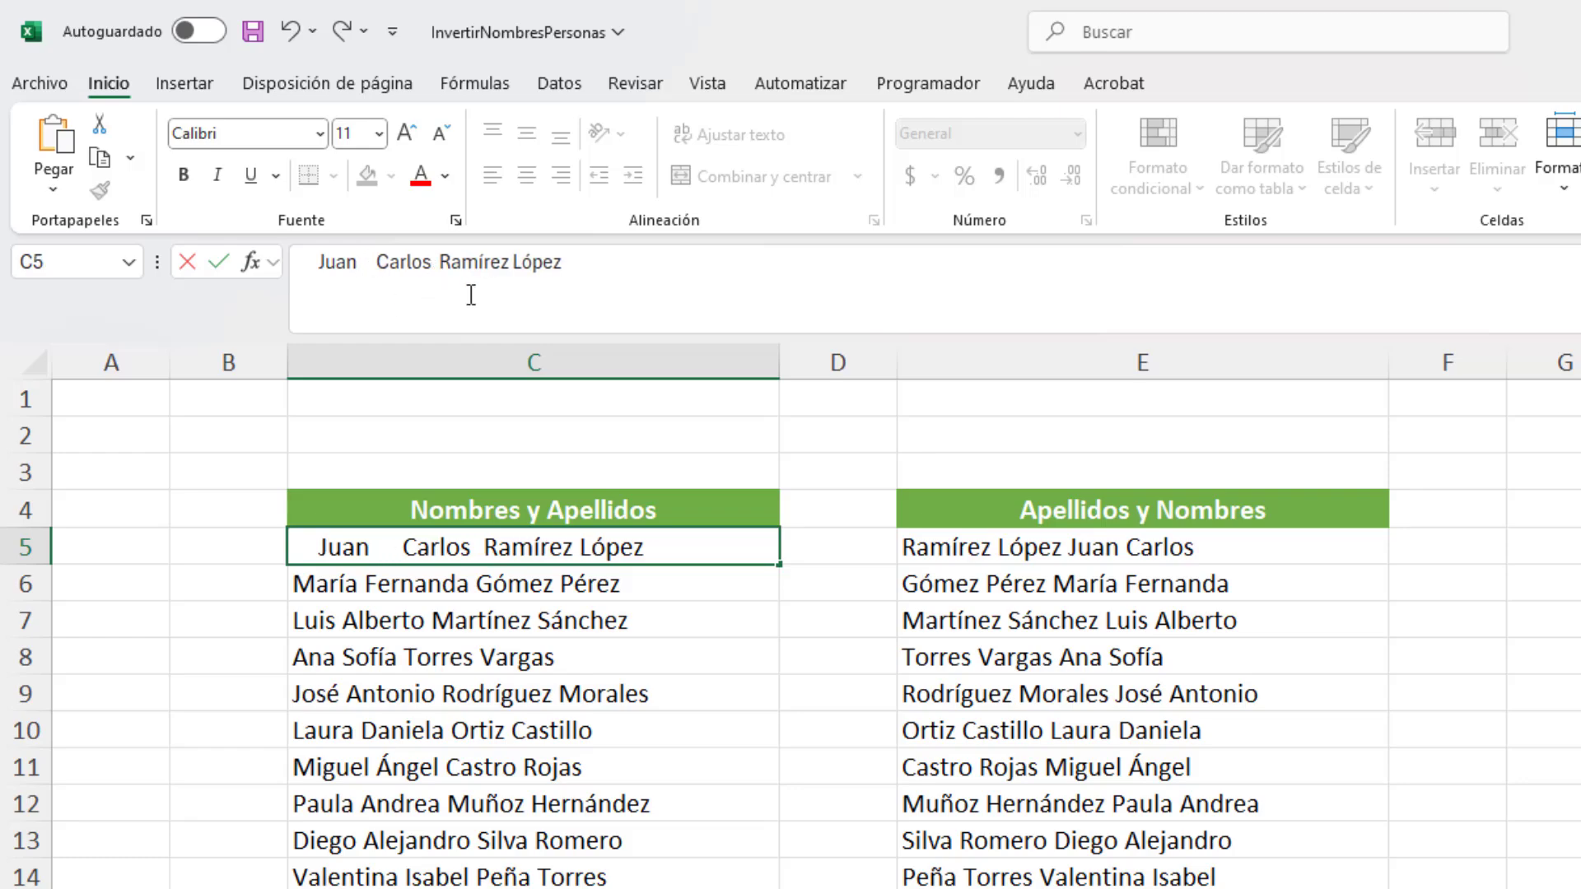
click(529, 263)
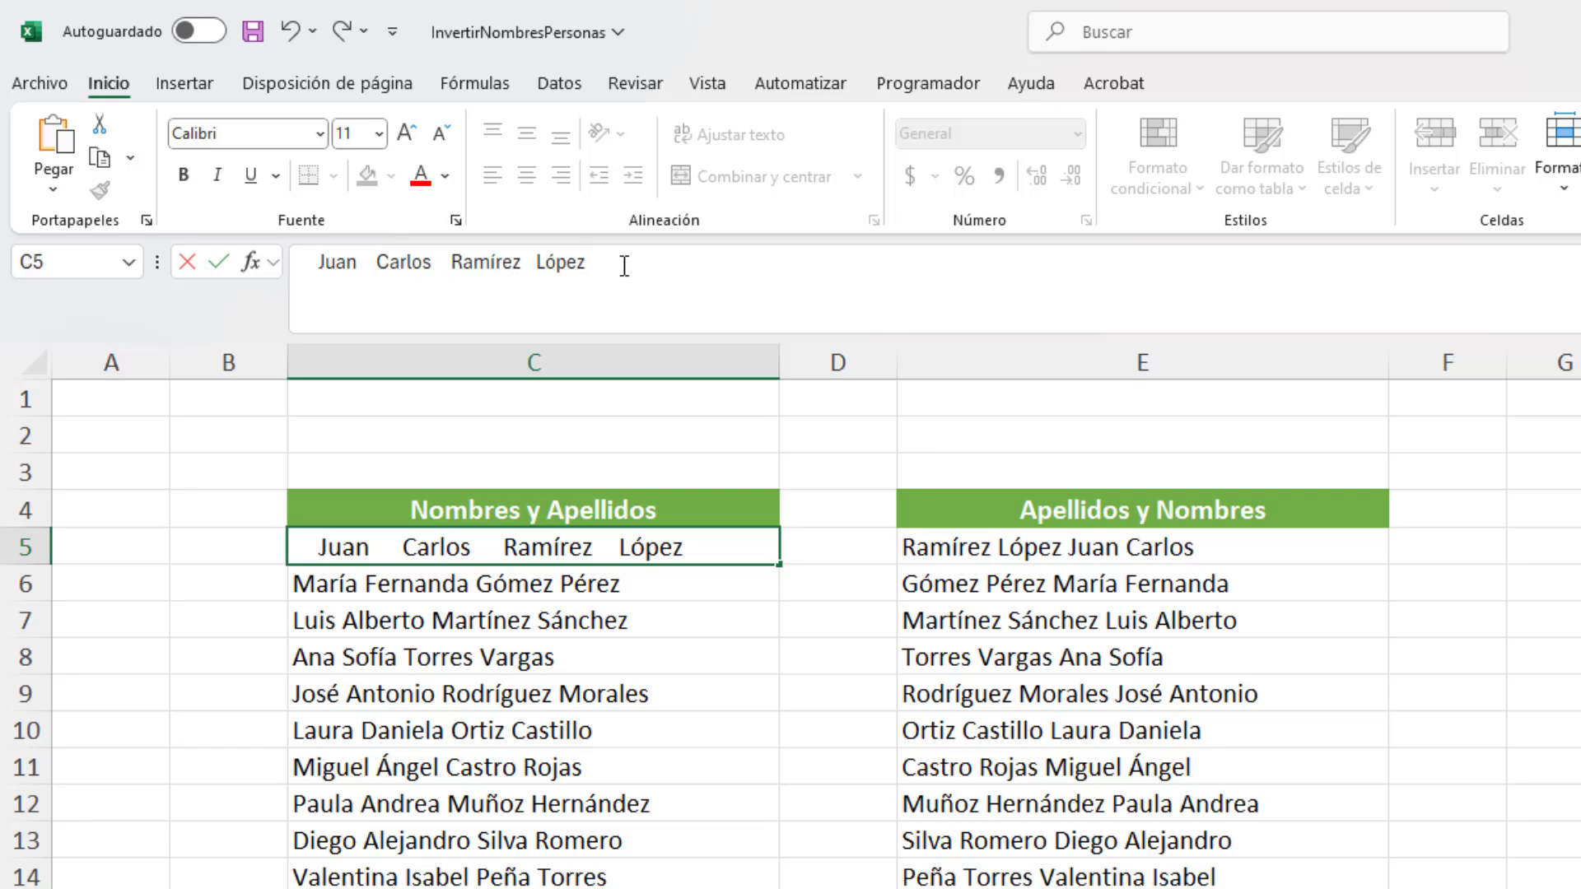
key(Return)
Step: Examine the reordered name in E5 and the (\s+) whitespace groups in its formula
click(979, 527)
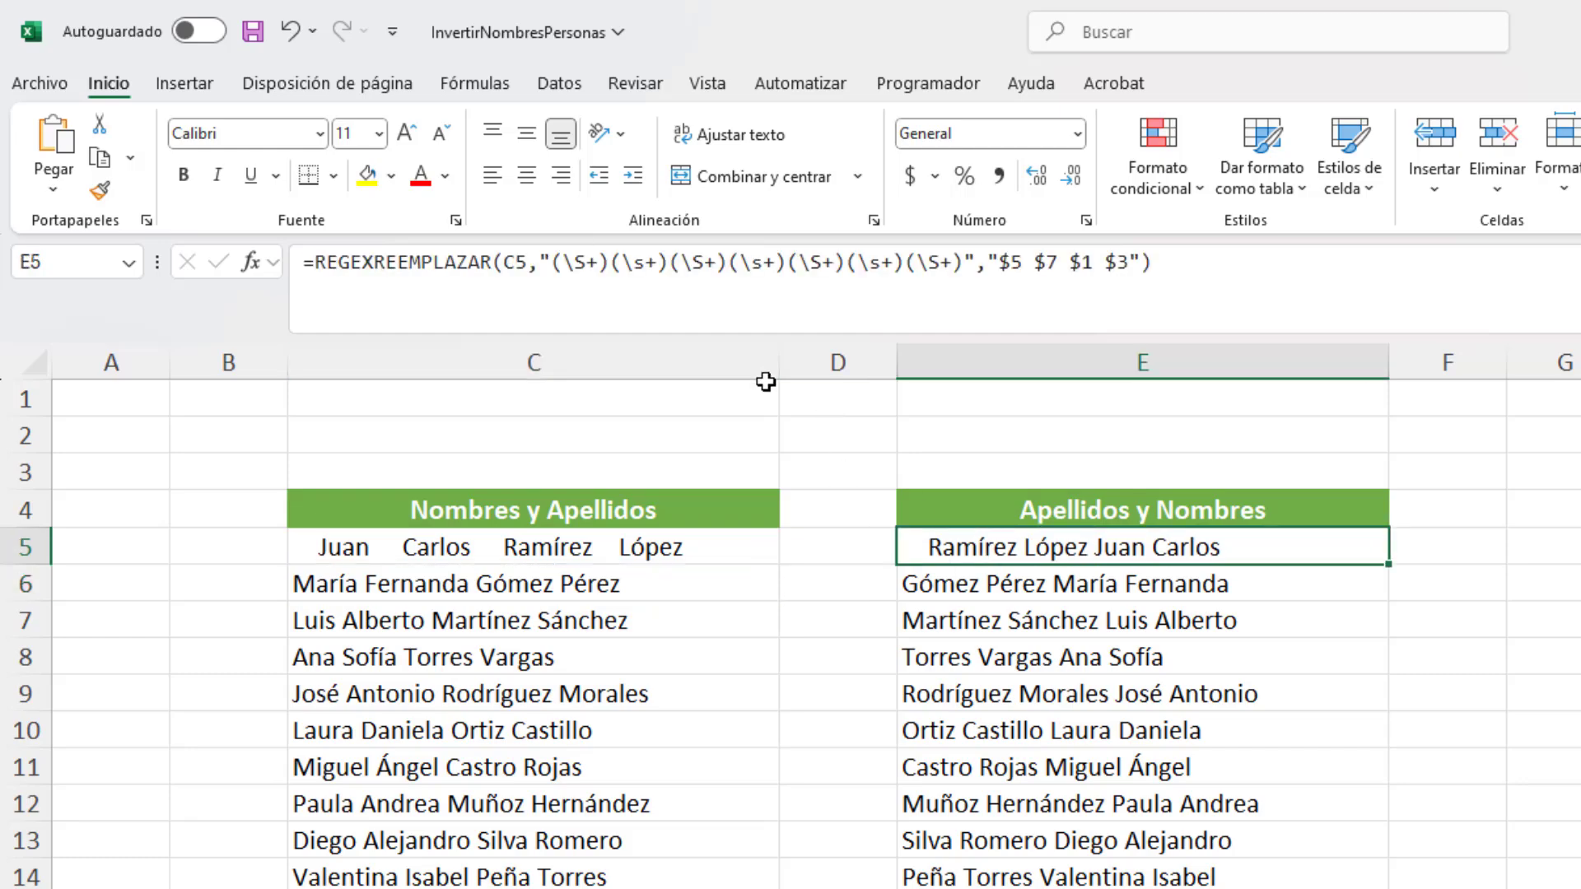
click(668, 263)
drag(669, 263, 616, 268)
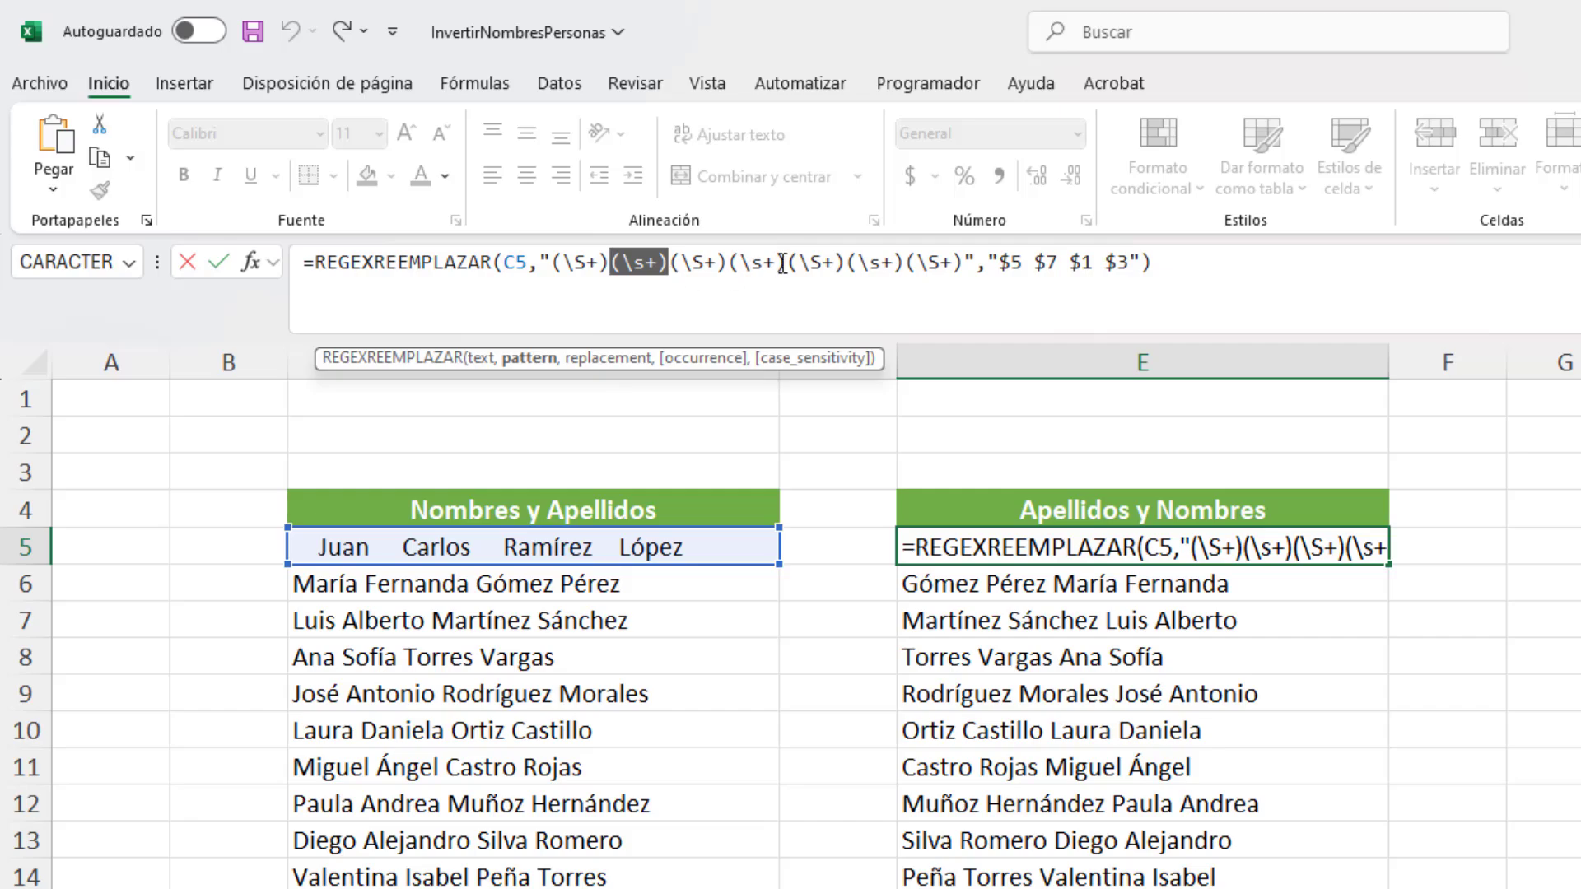
drag(786, 263, 735, 261)
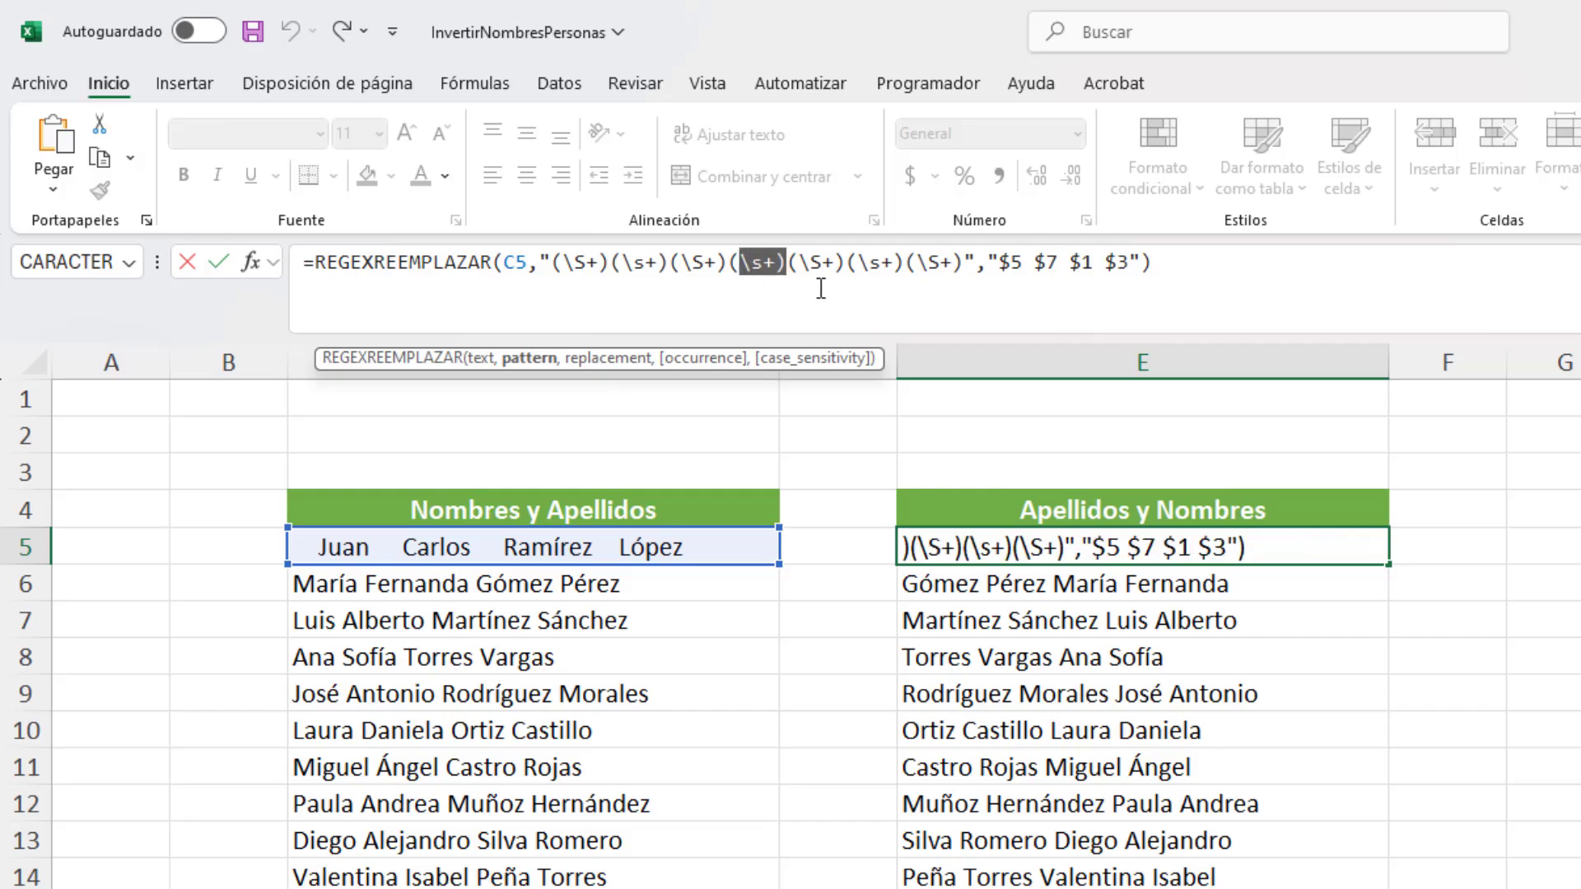
click(1297, 292)
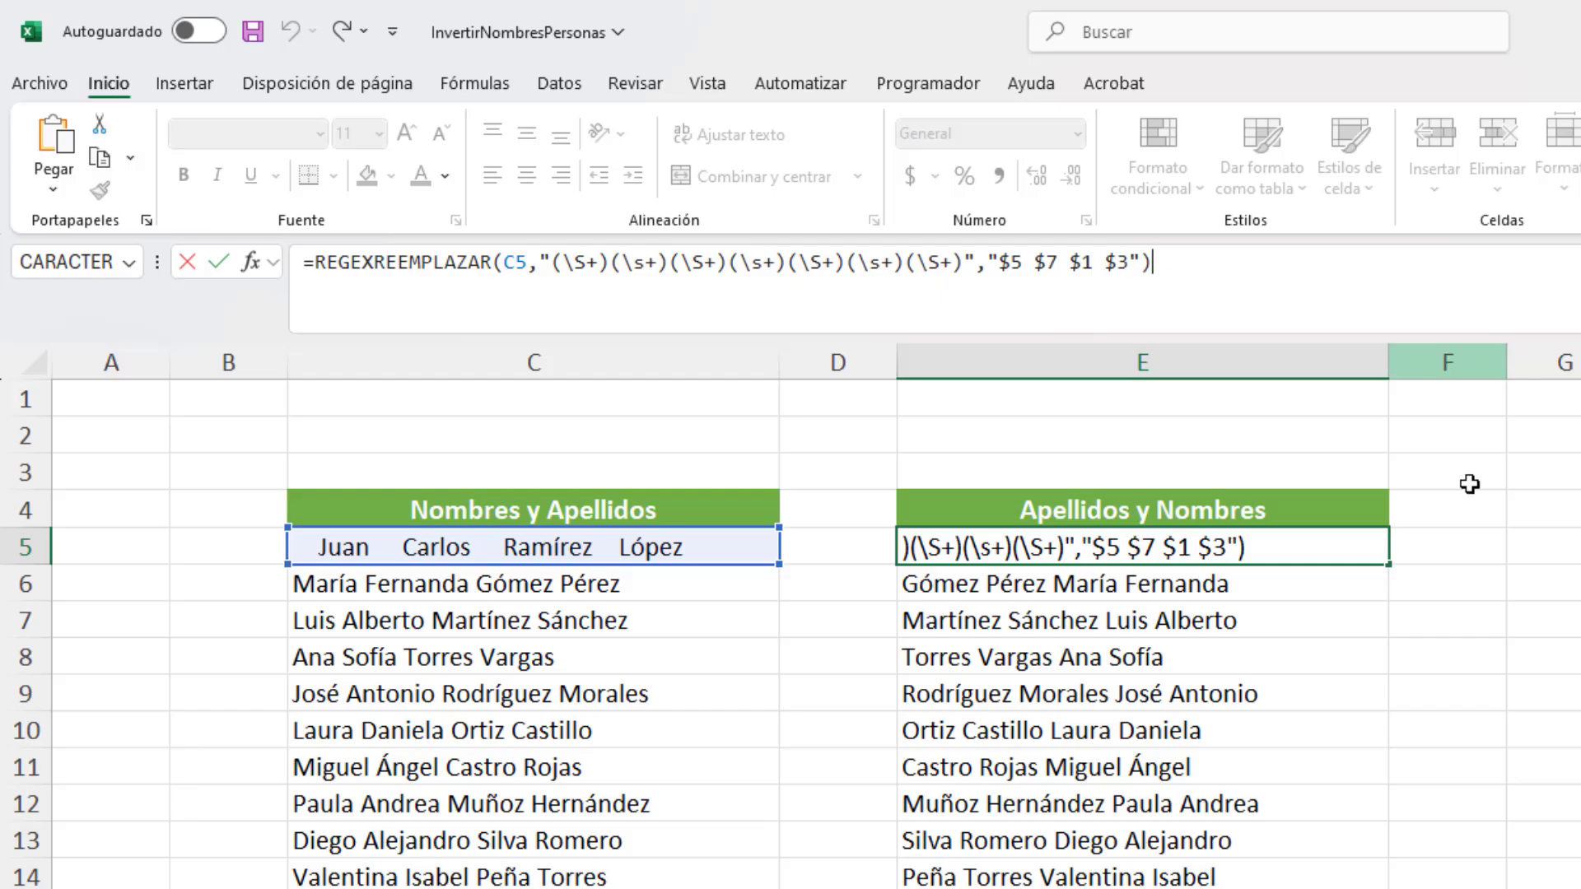
key(ctrl+Return)
Step: Wrap the C8 reference in E8's REGEXREEMPLAZAR formula in the ESPACIOS function
click(1222, 659)
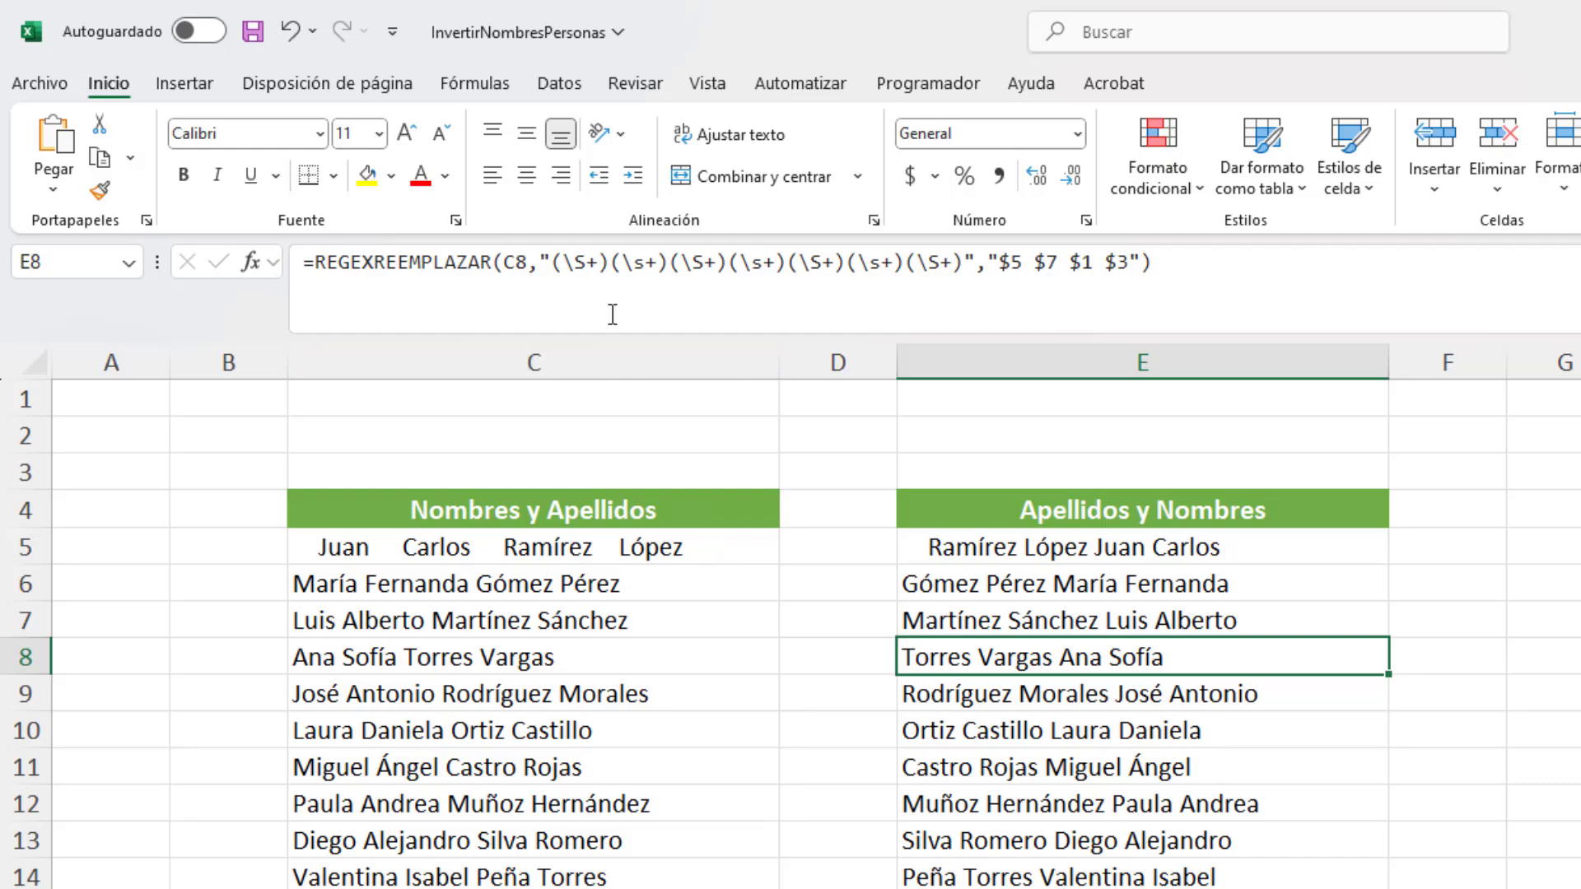
drag(550, 262, 610, 260)
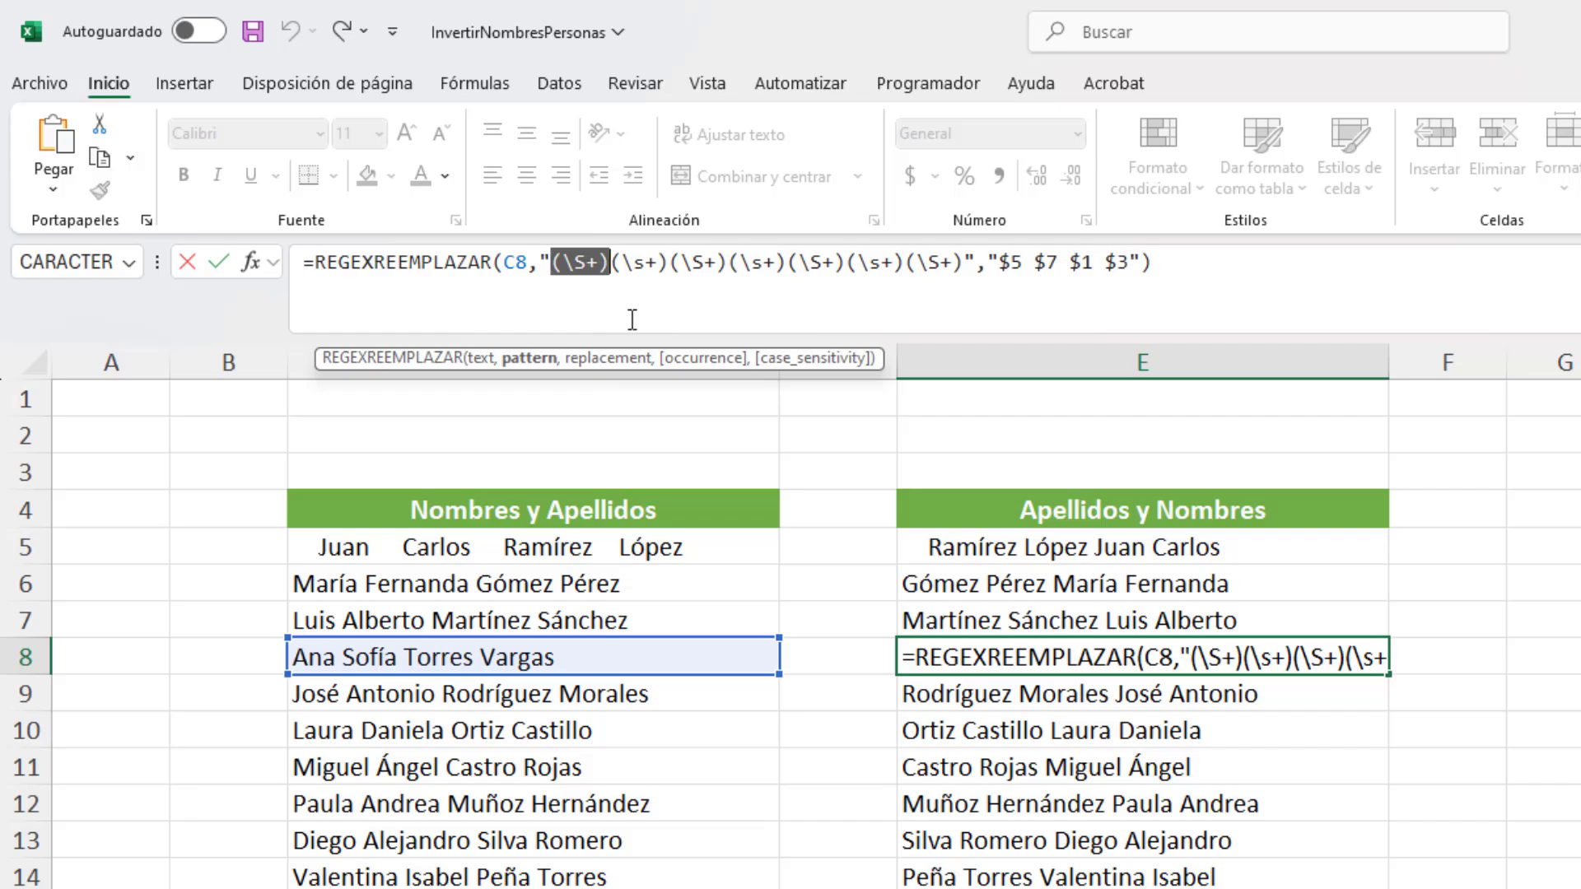
click(1185, 277)
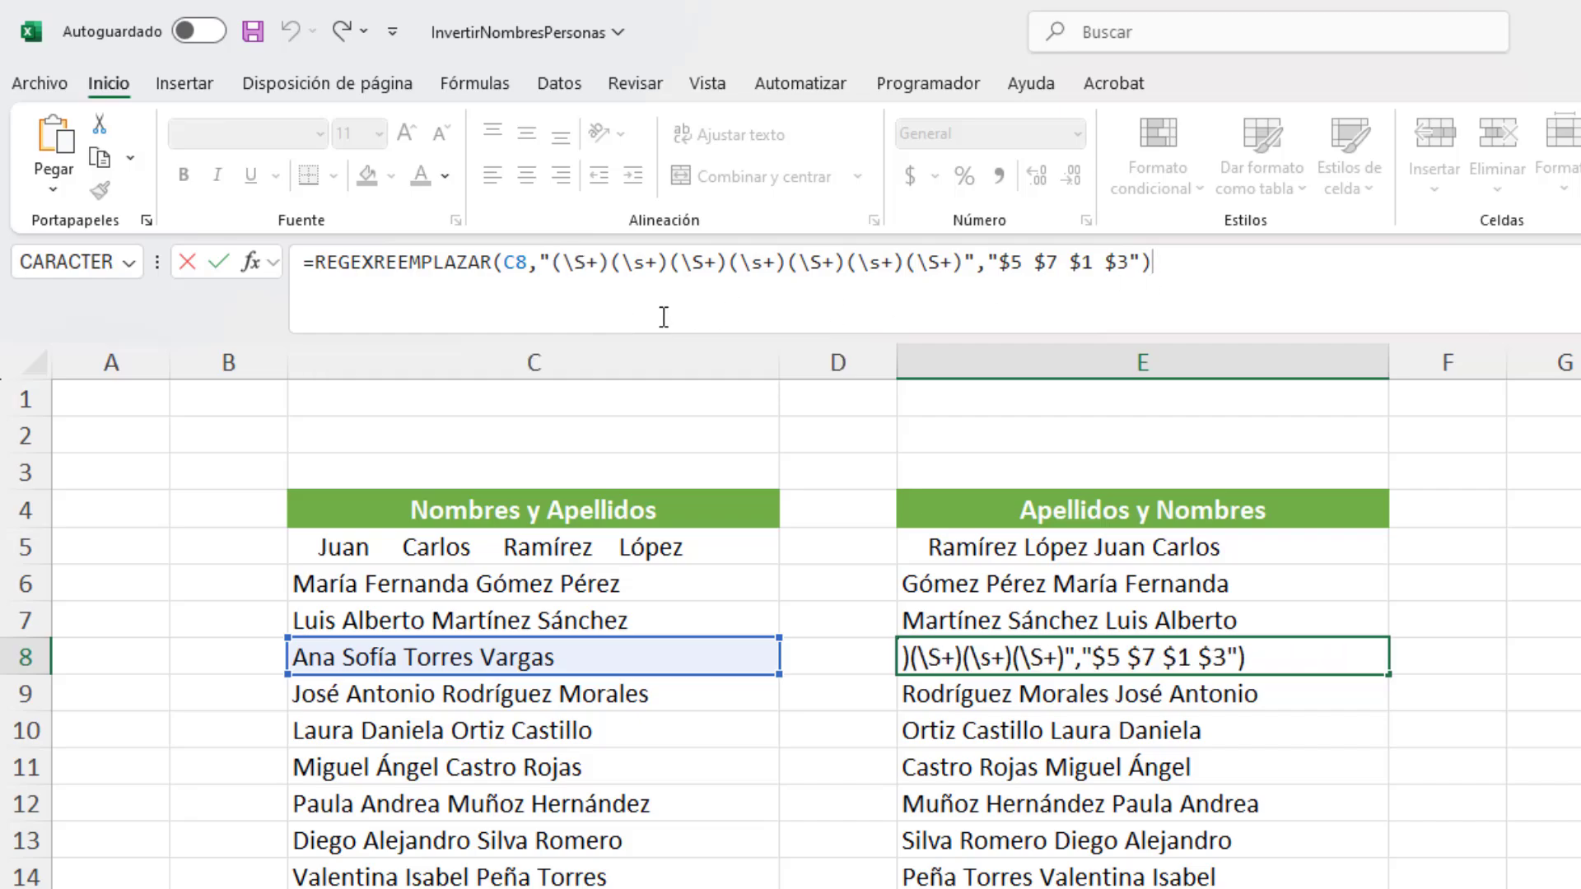
drag(529, 263, 508, 262)
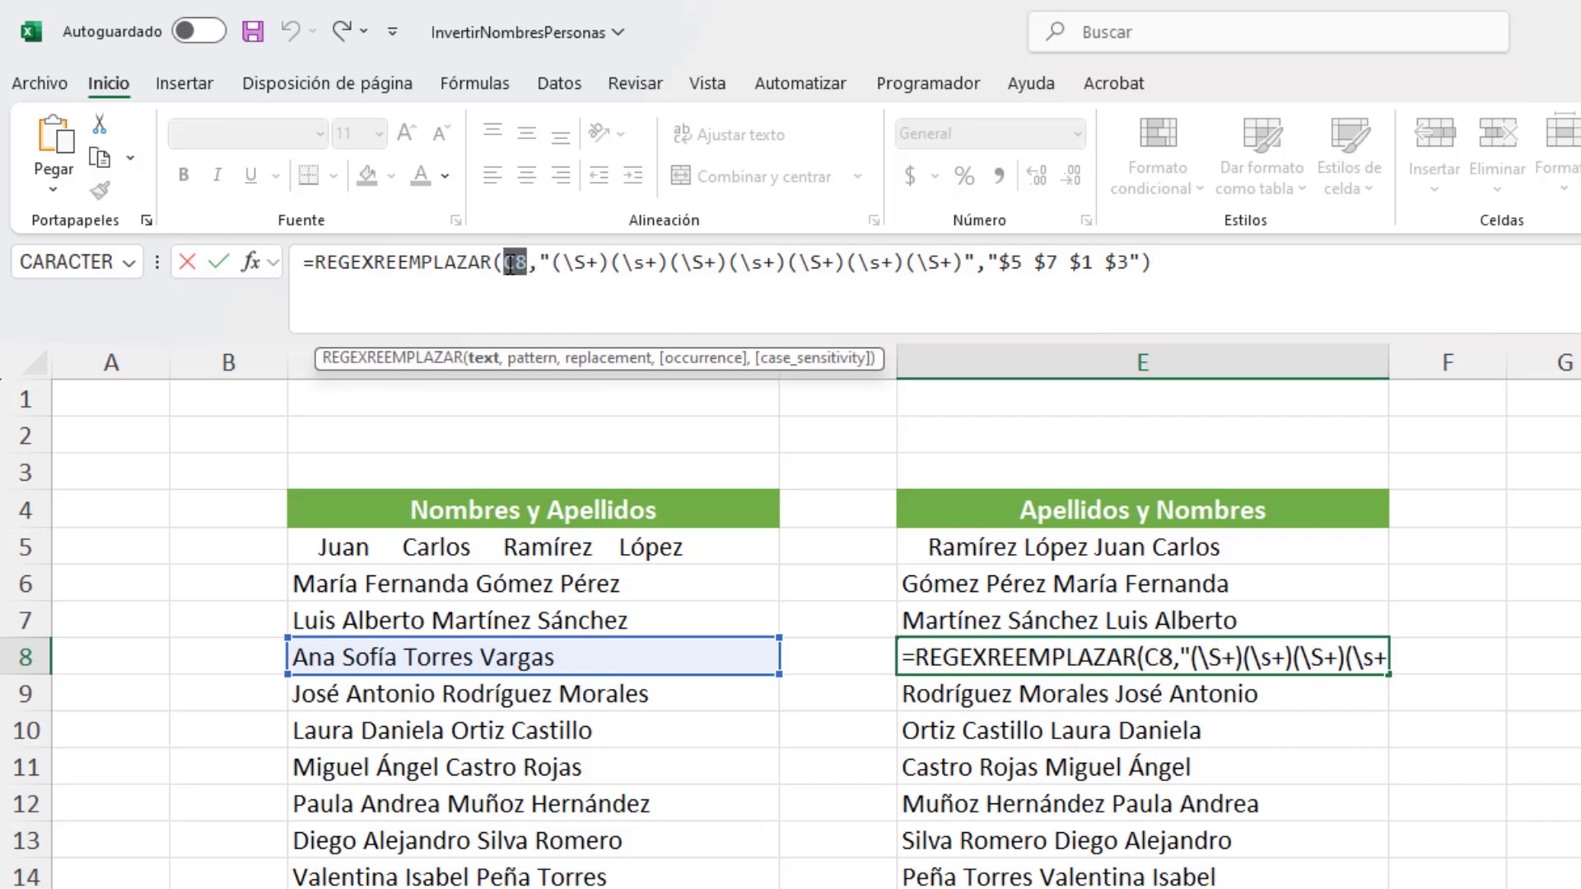
click(504, 262)
text(esp)
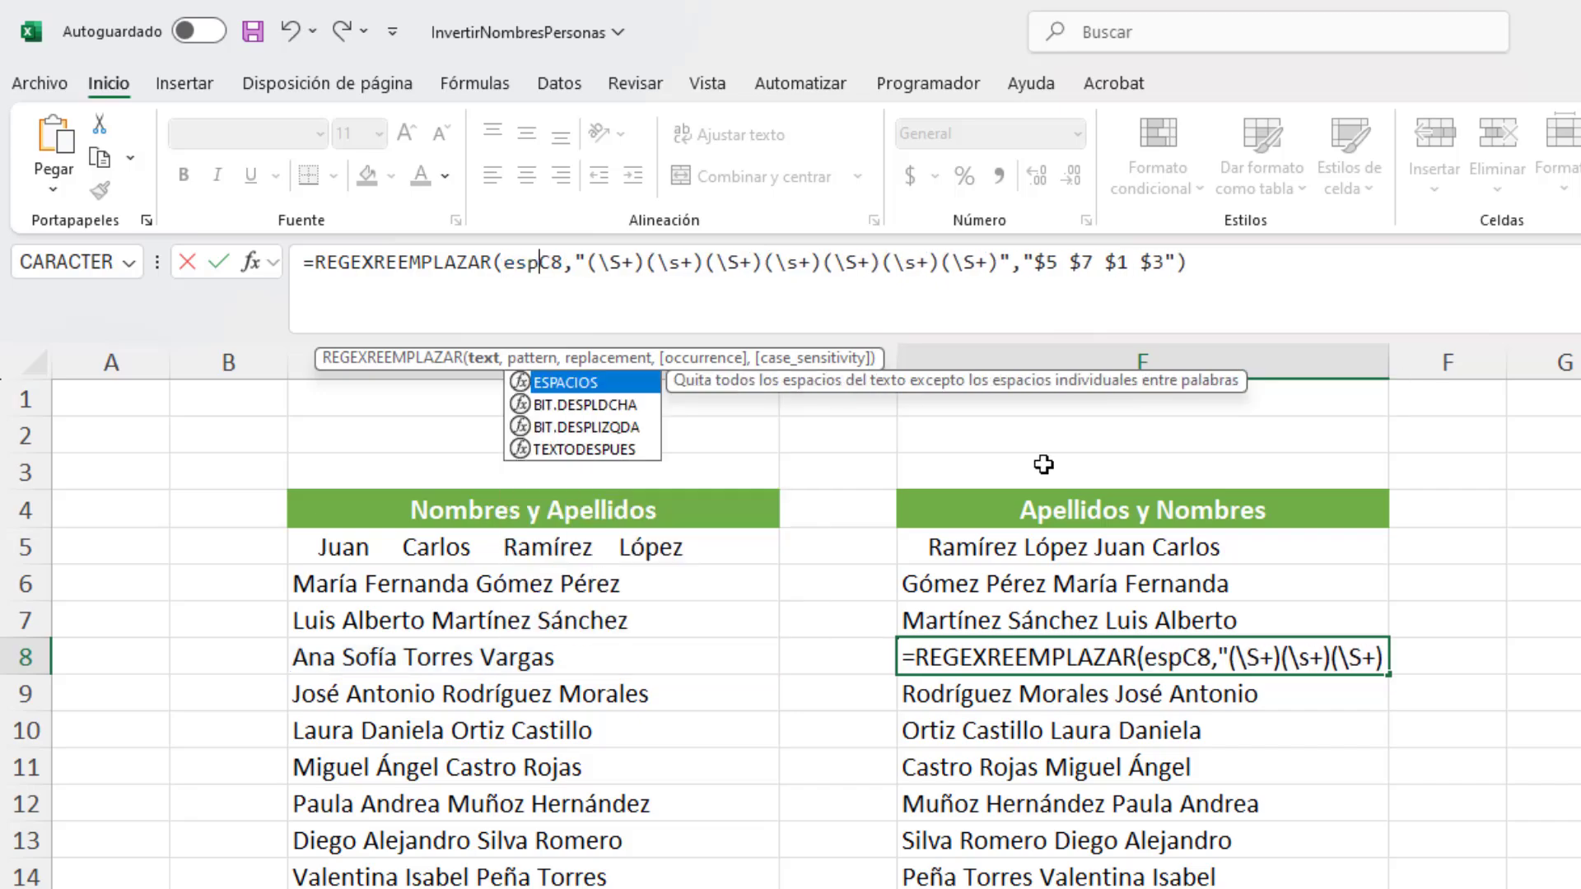
key(Tab)
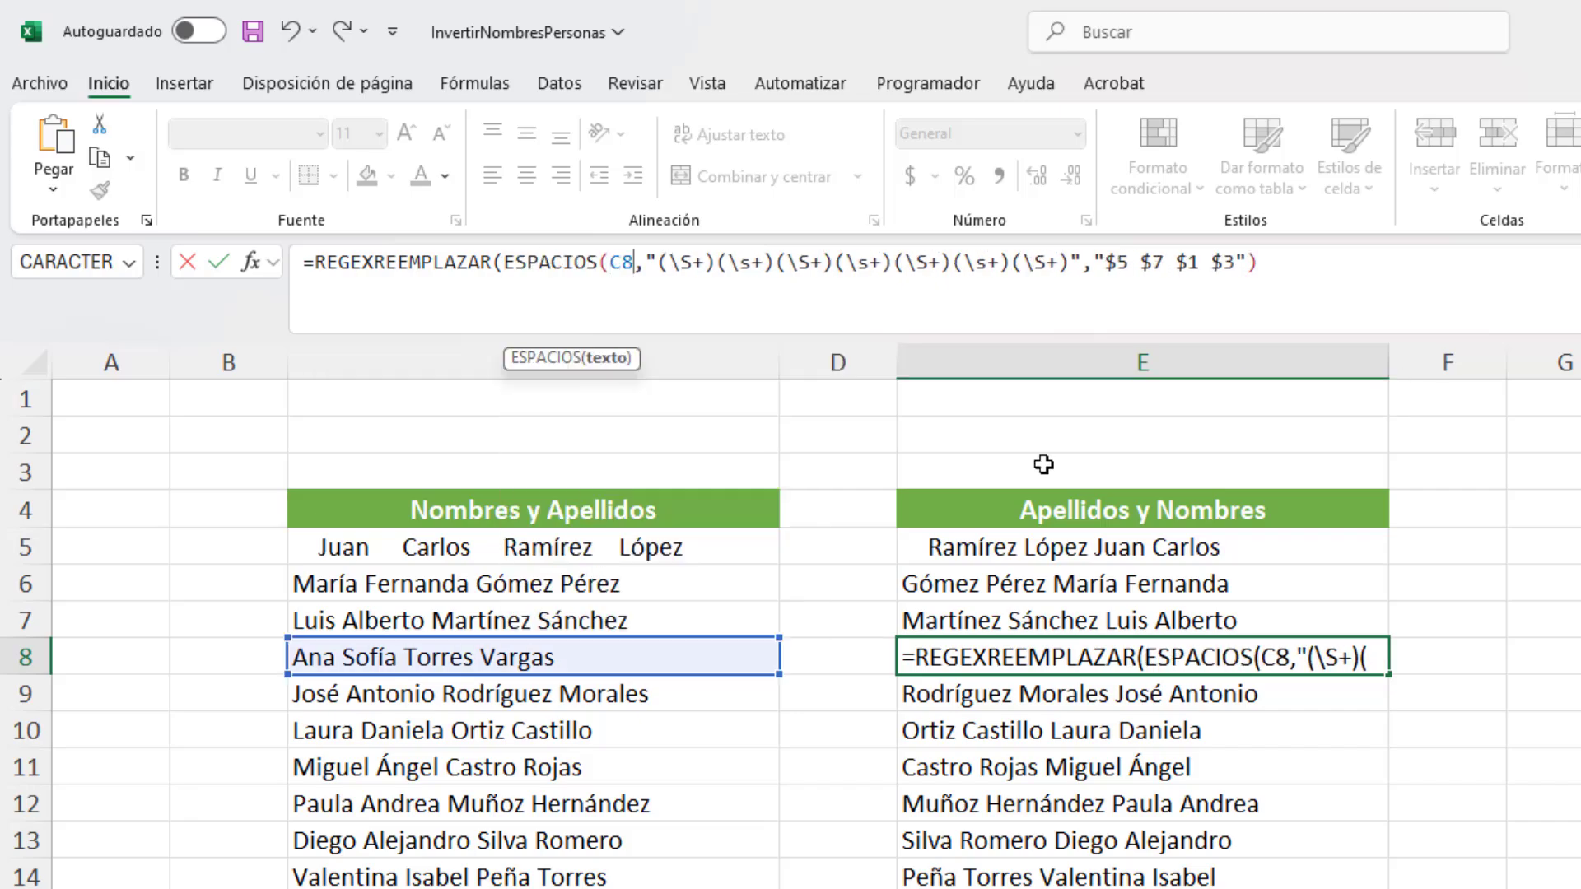
text())
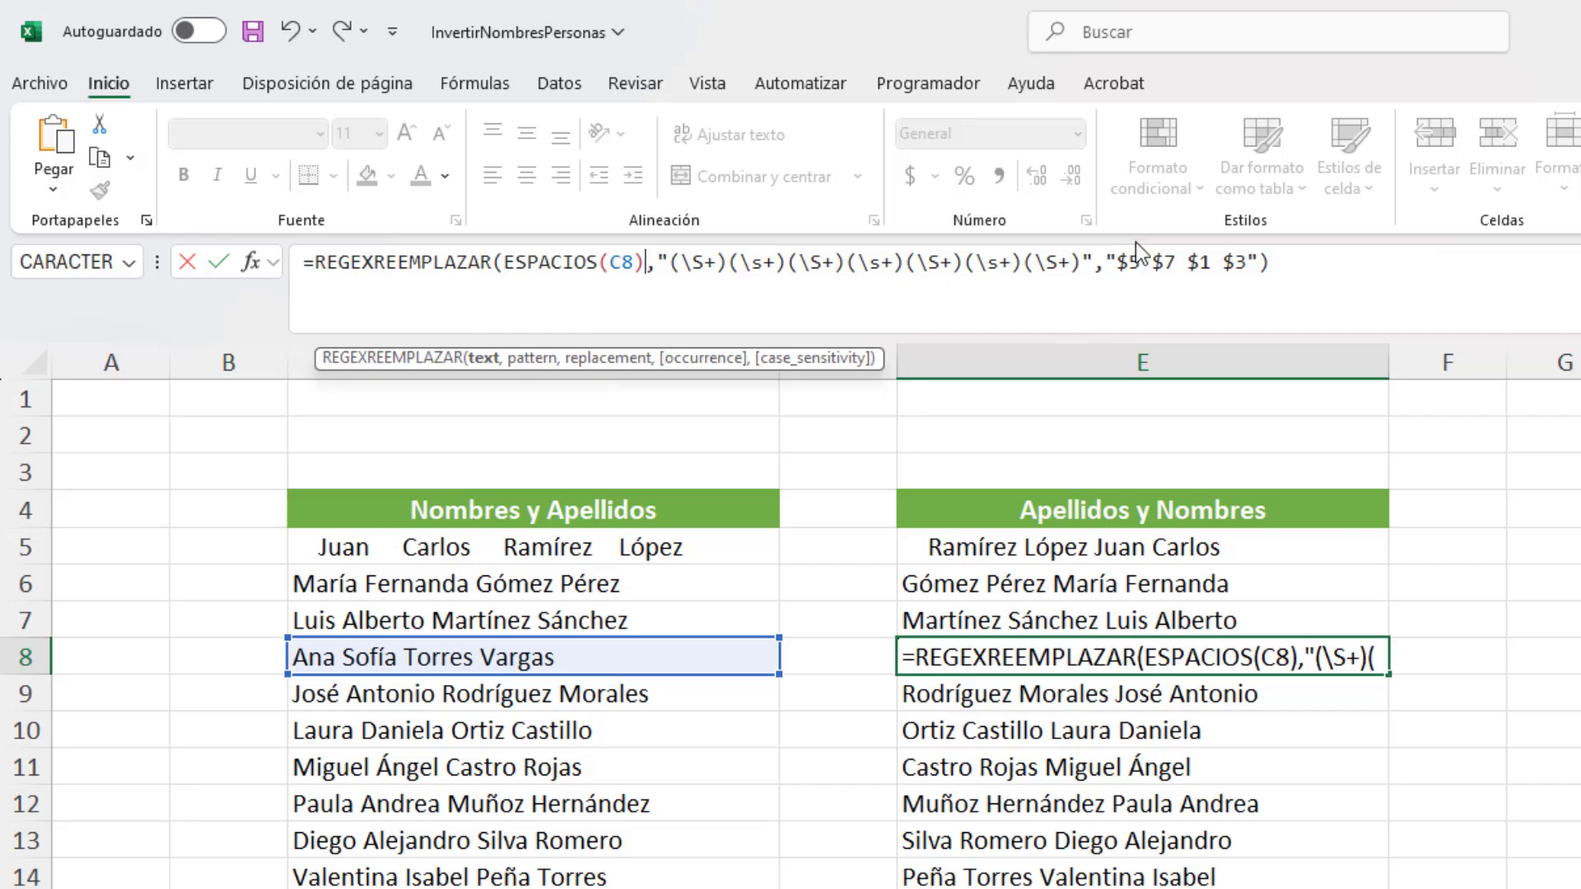
click(1332, 272)
key(Return)
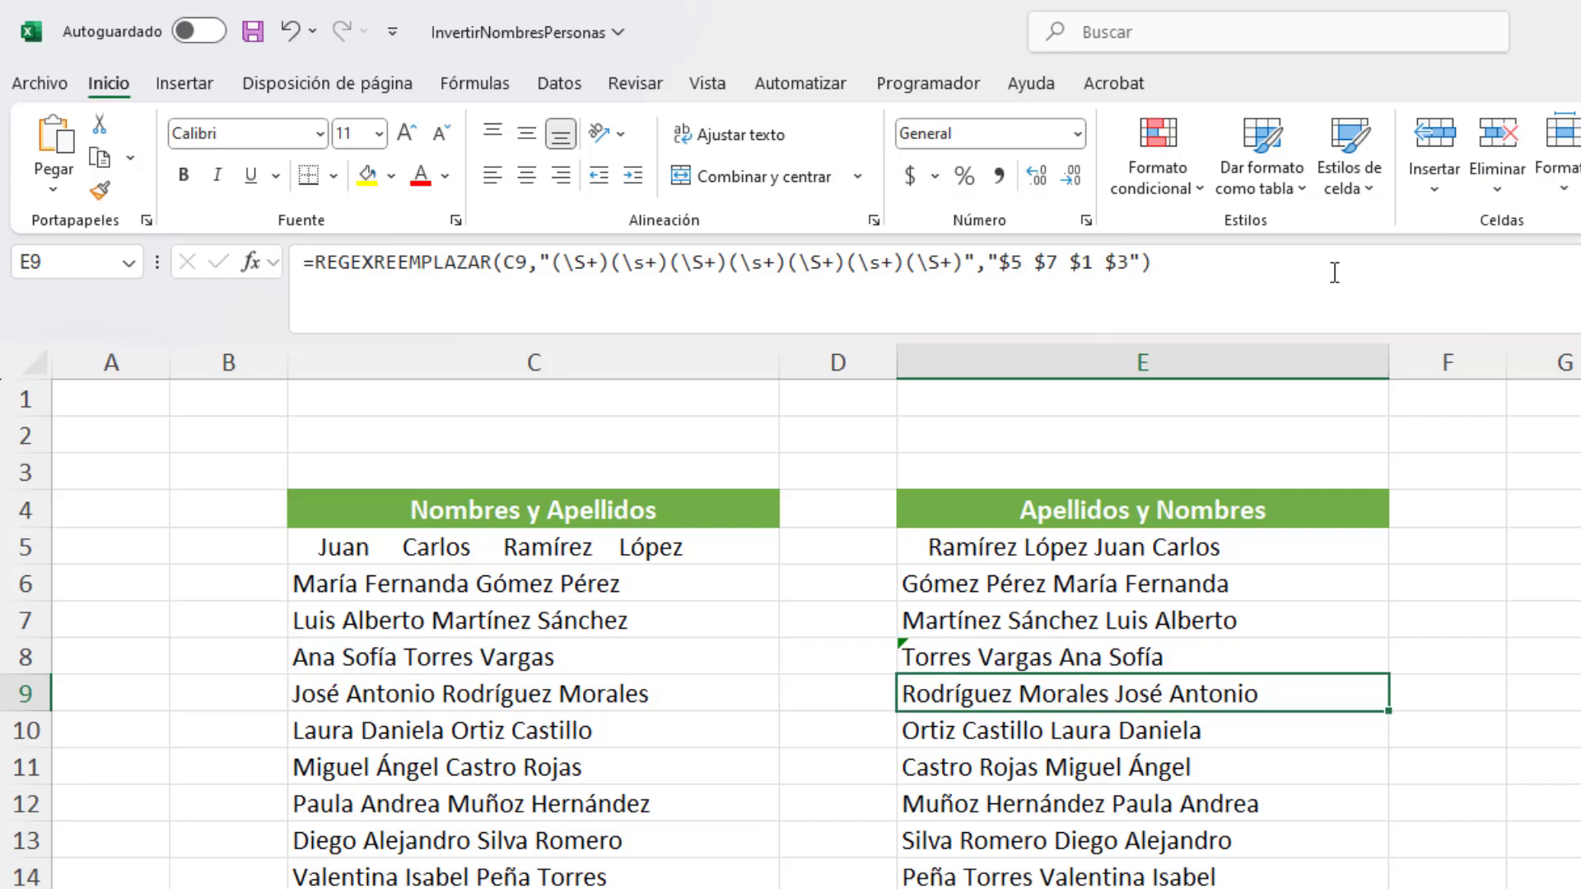
Step: Wrap the C5 reference in E5's REGEXREEMPLAZAR formula in ESPACIOS, giving ESPACIOS(C5) as the text argument
click(604, 551)
click(1117, 557)
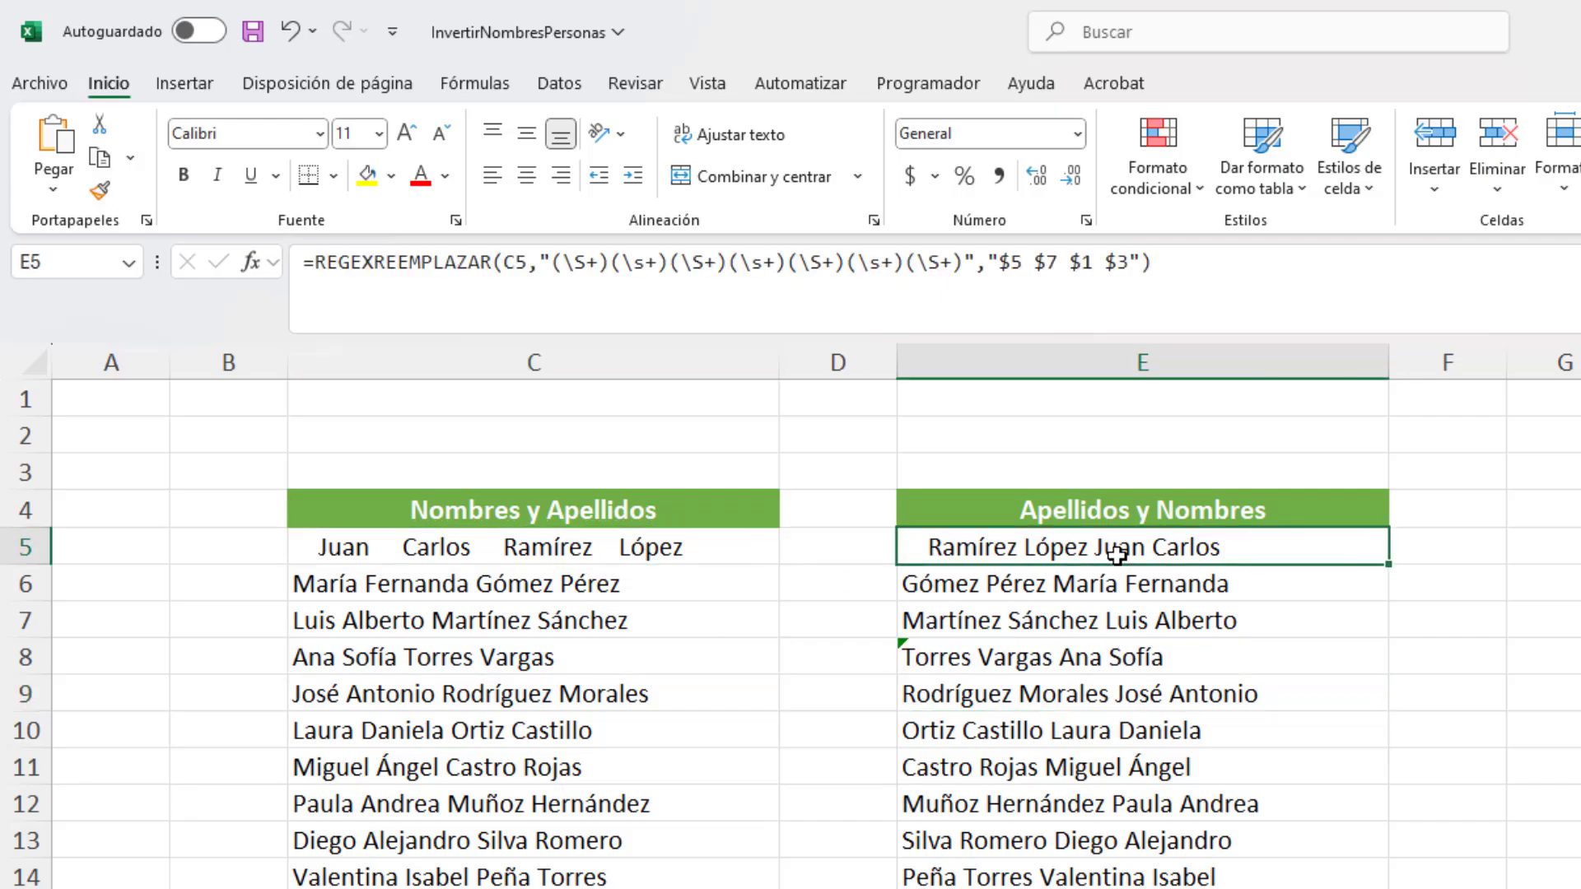
click(499, 265)
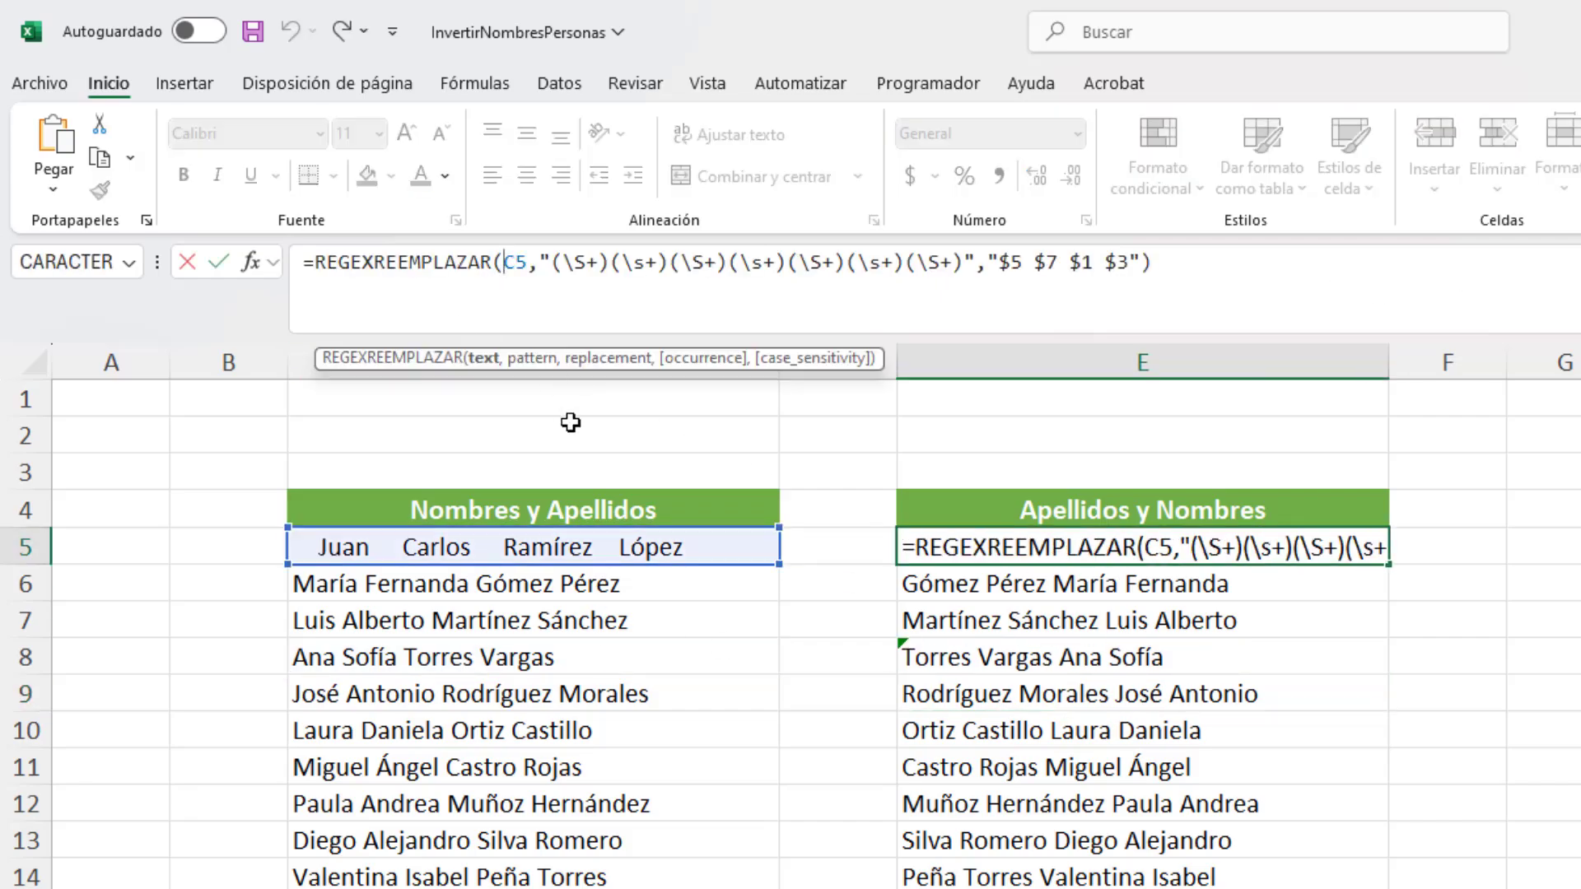
text(esp)
key(Tab)
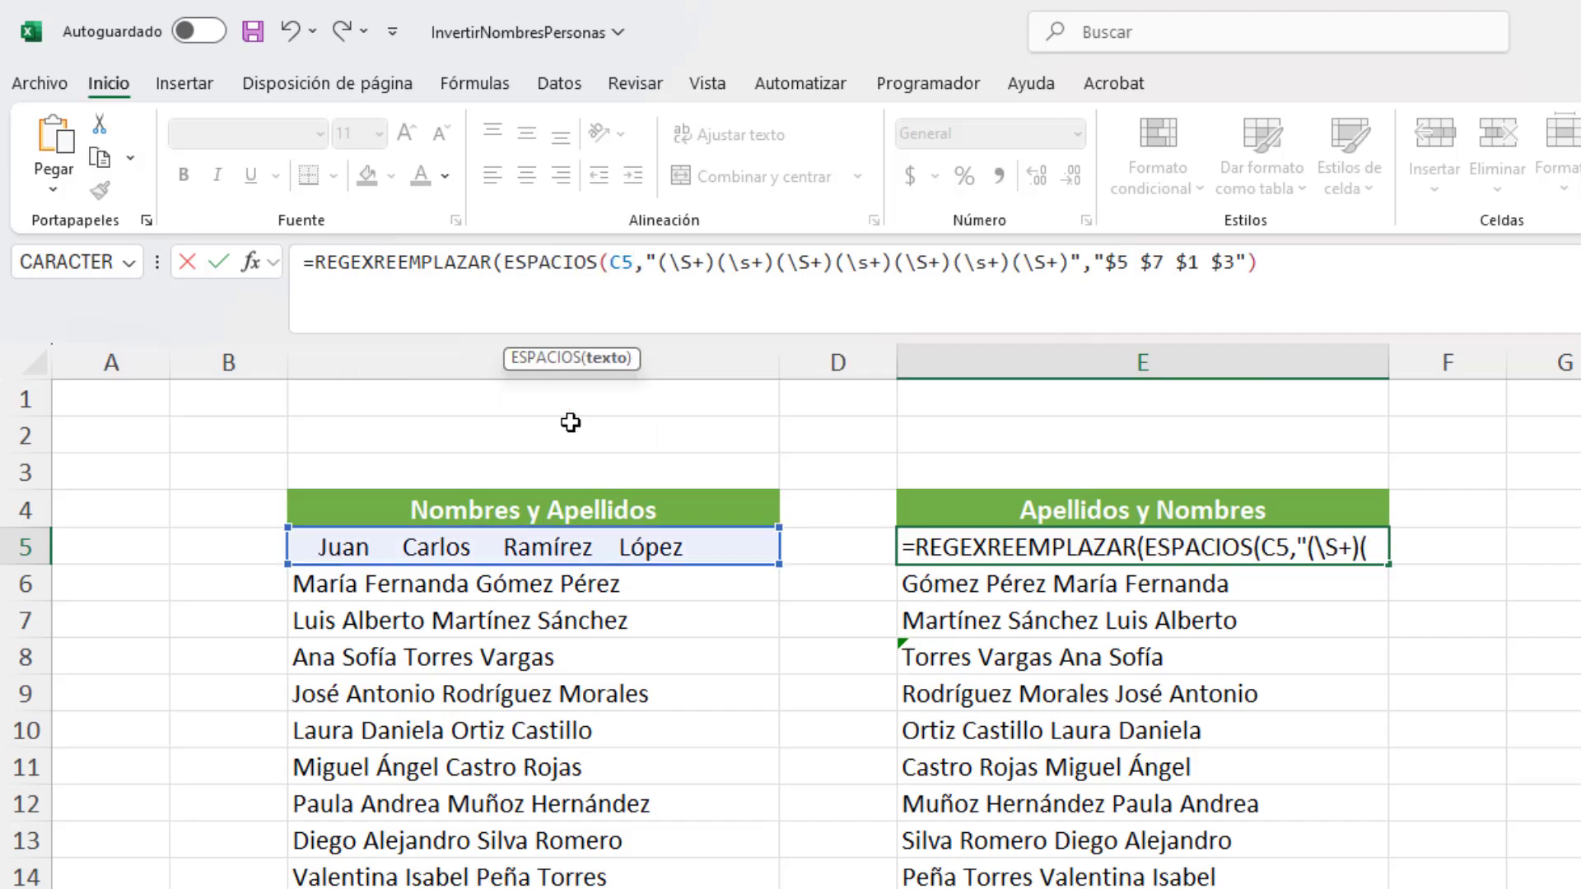
key(Right)
key(Right)
text())
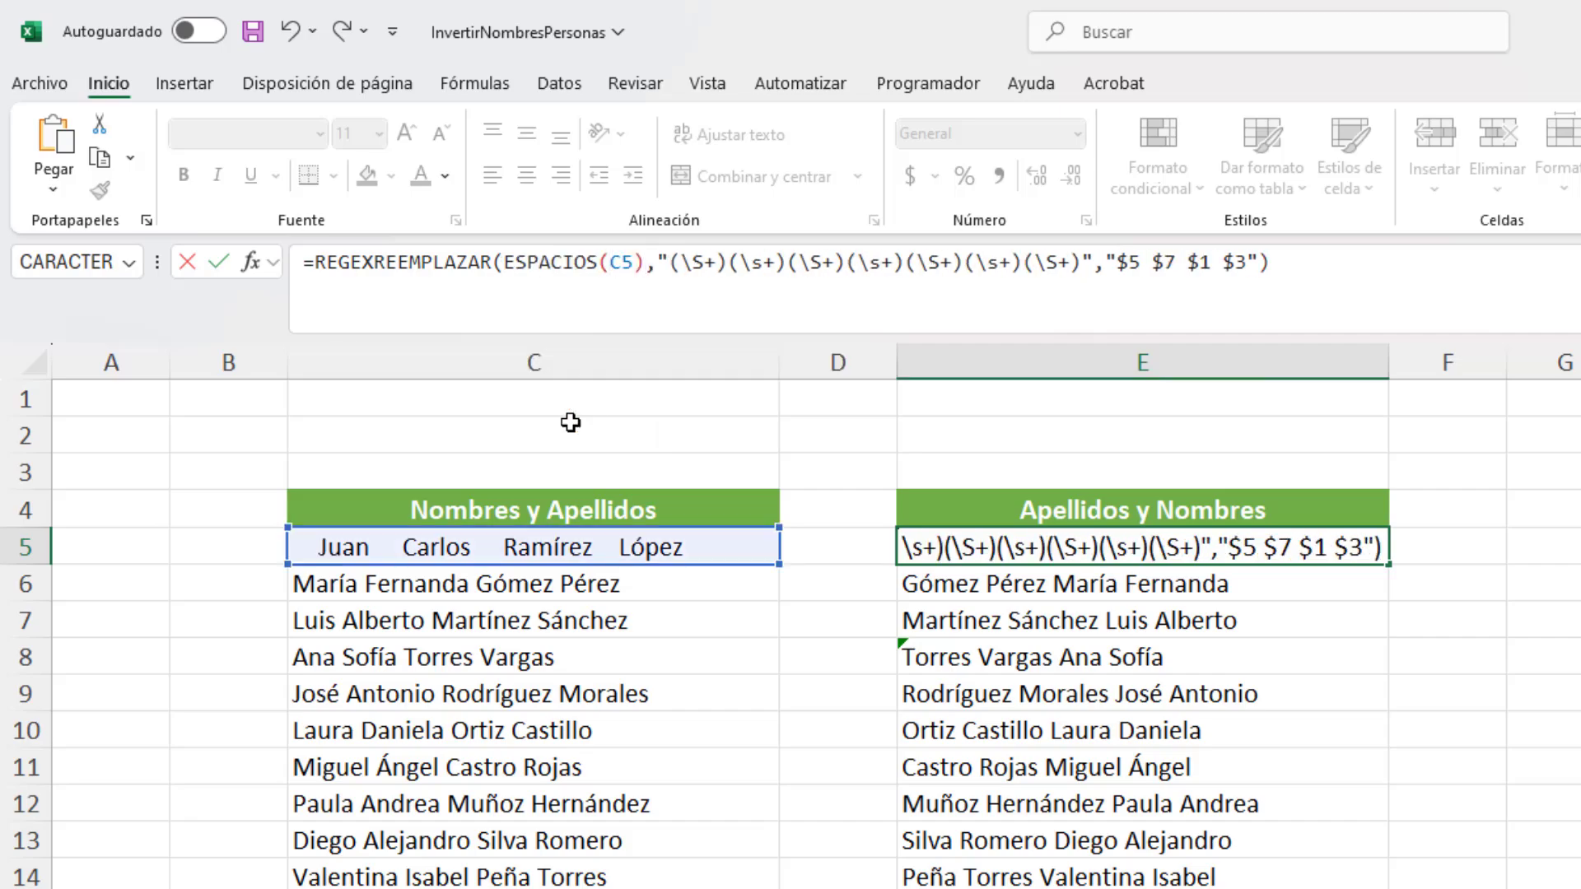
key(Return)
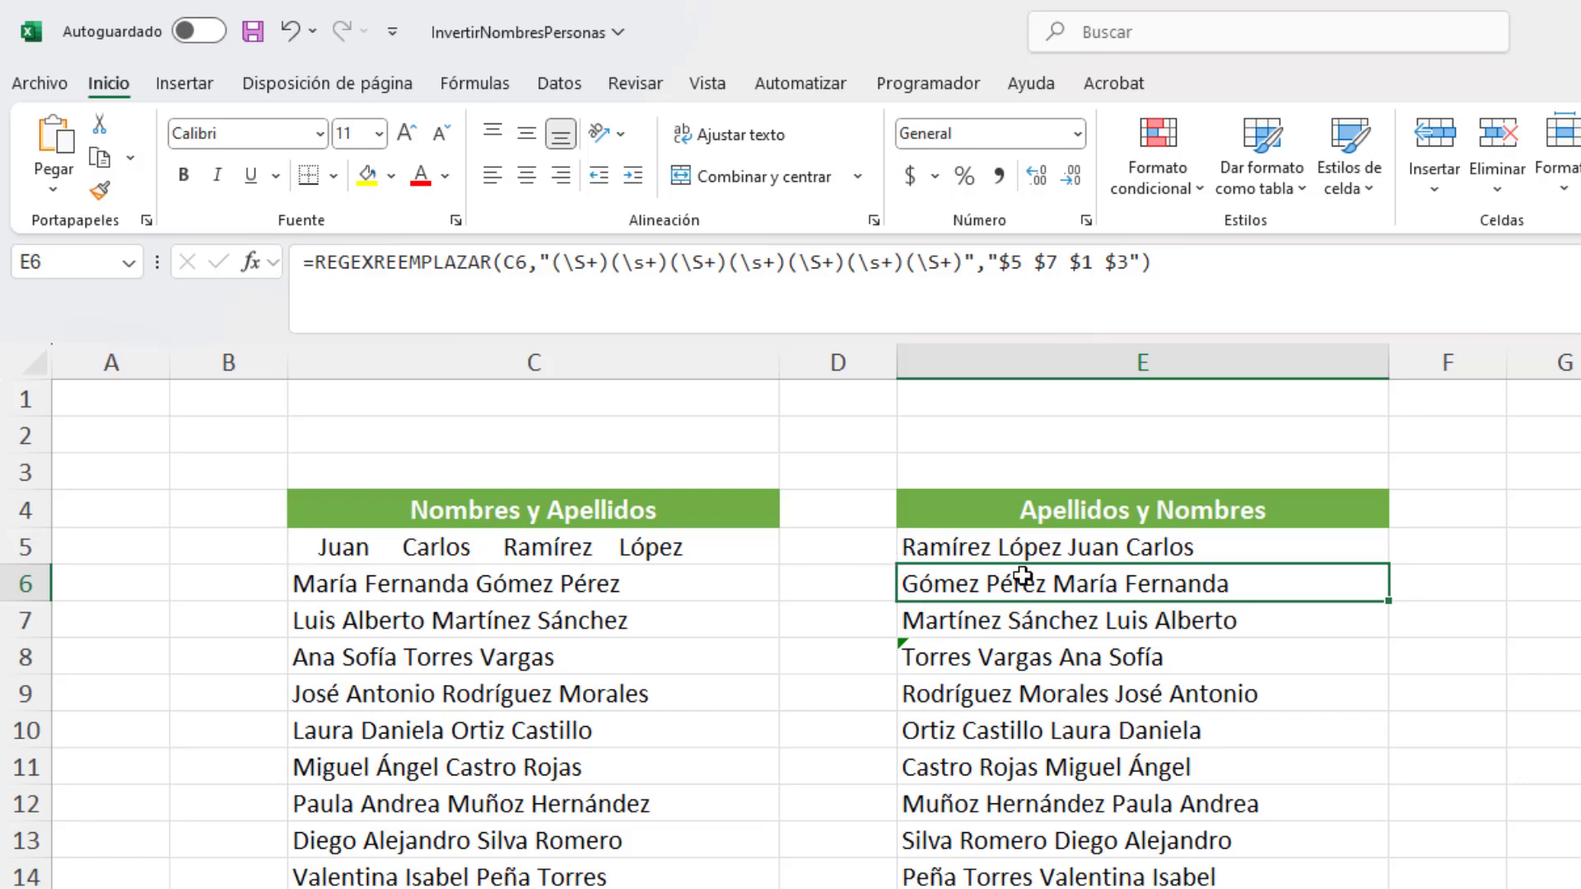
Step: Add a comma after $7 in E5's replacement text so it reads "$5 $7, $1 $3"
click(1015, 547)
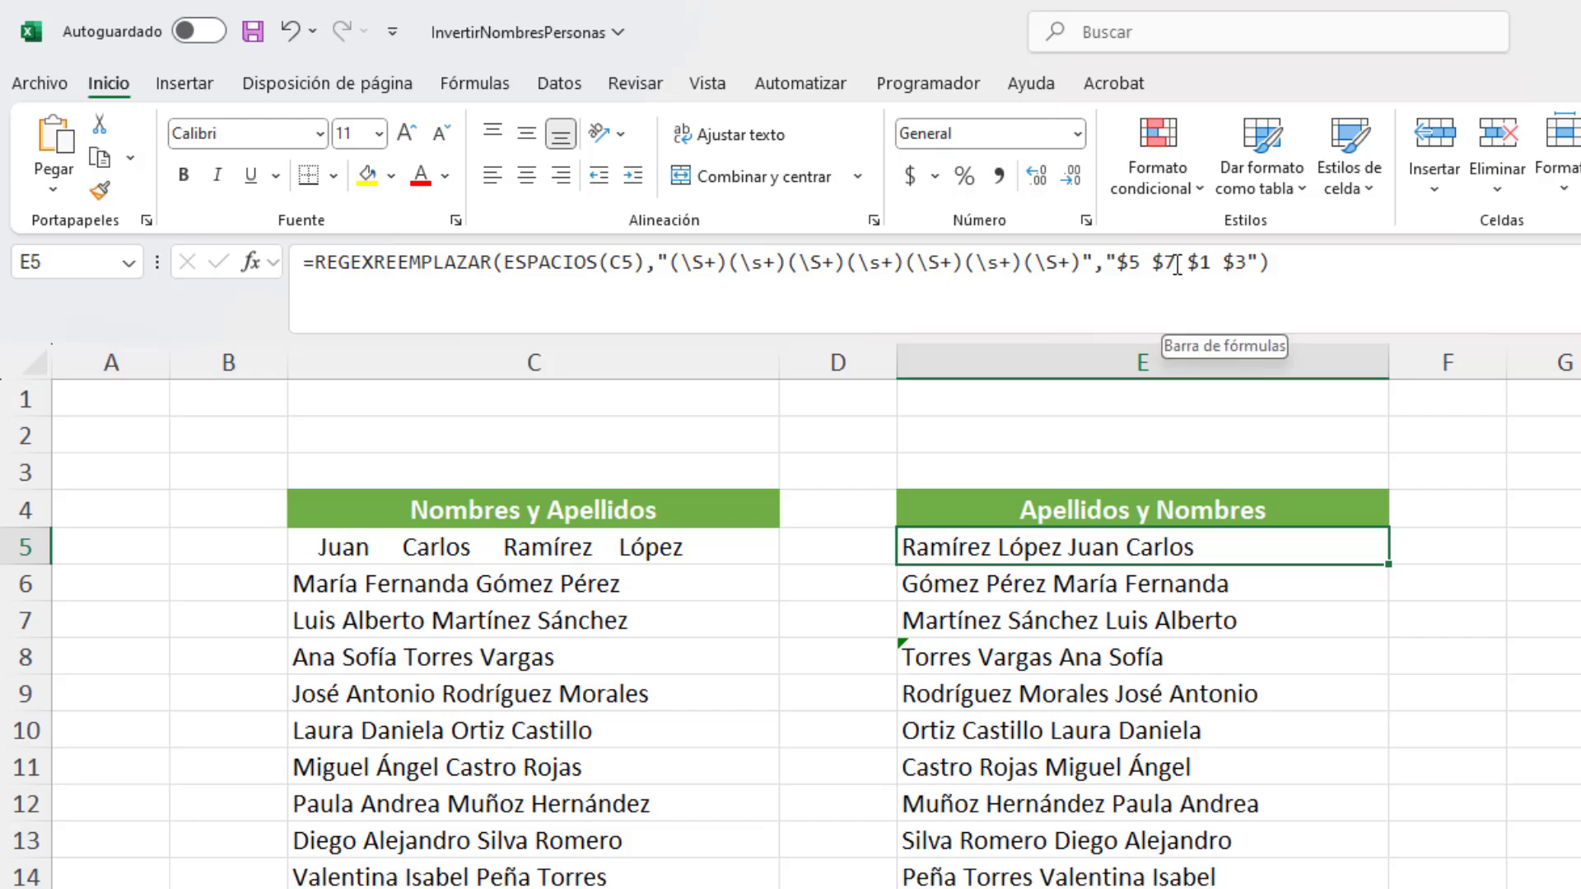
click(1178, 321)
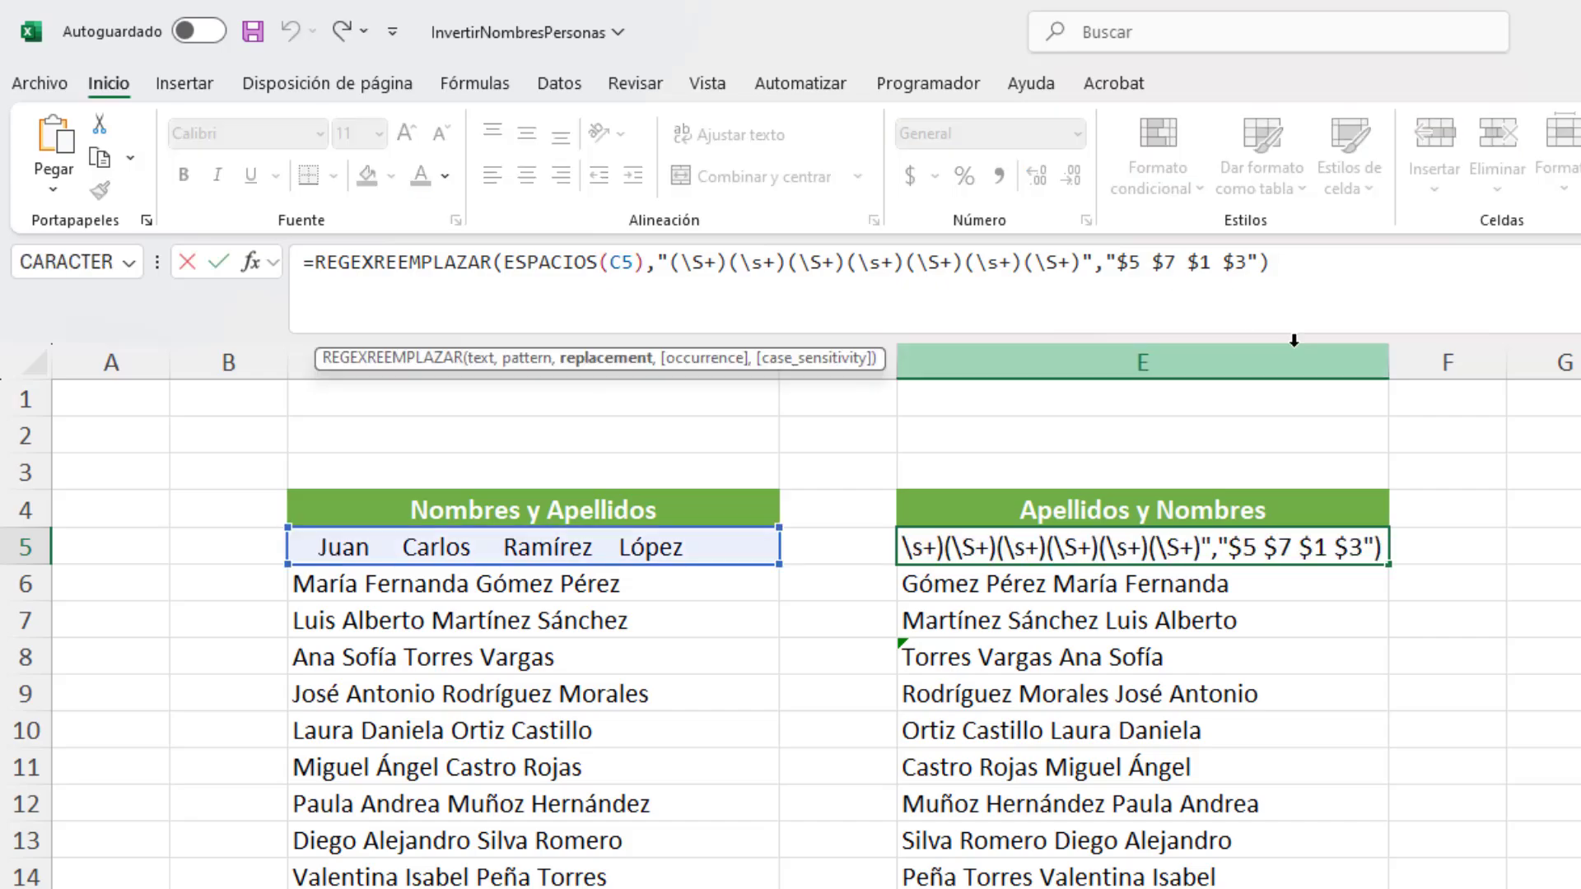
text(,)
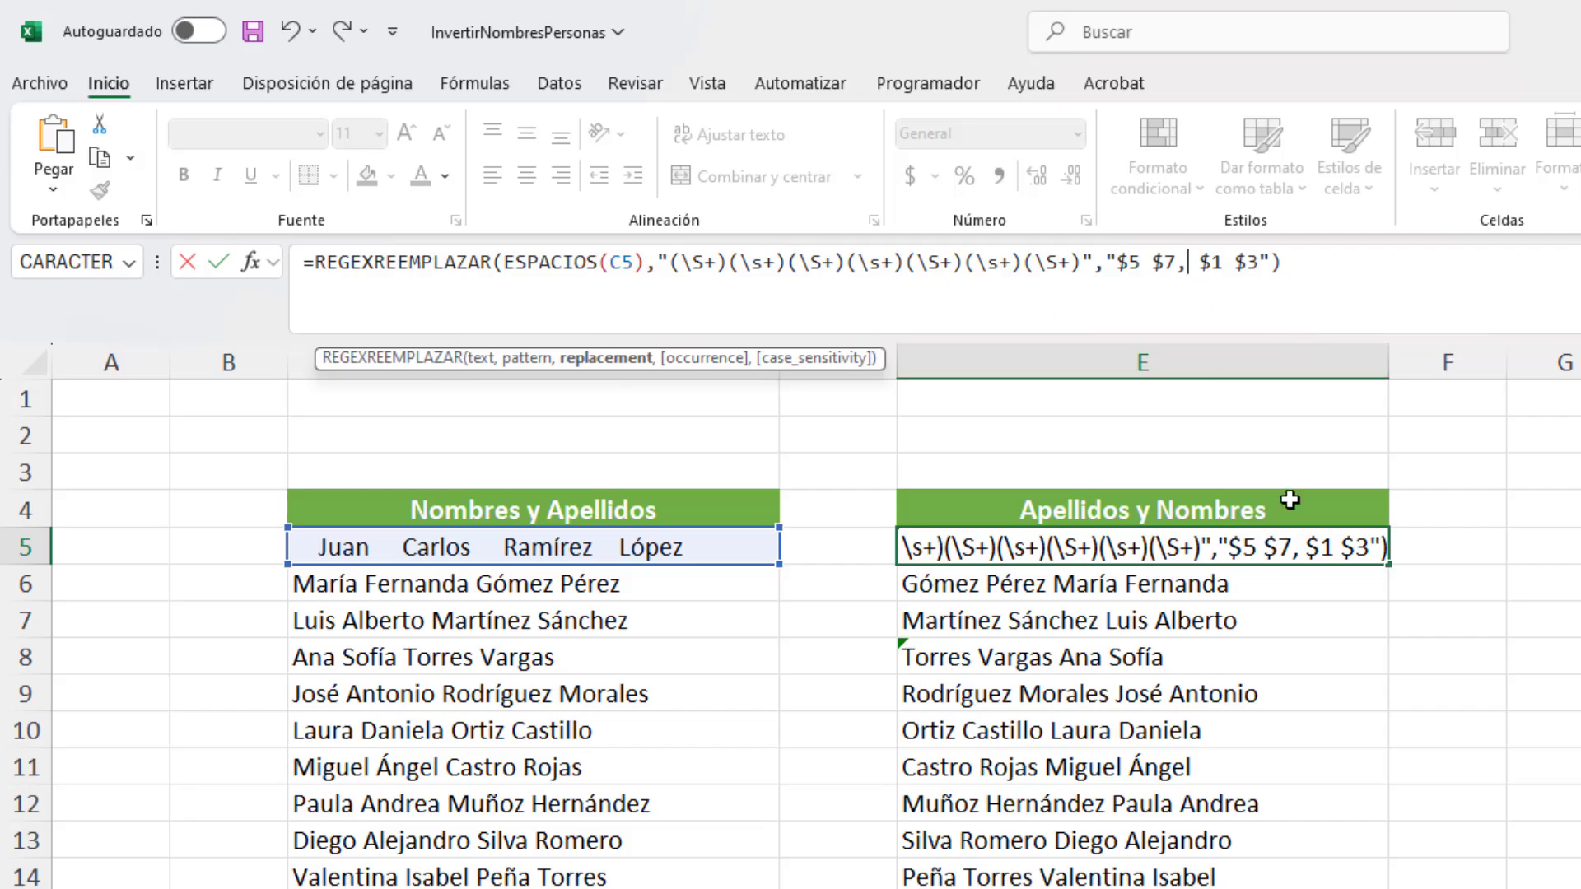
key(Return)
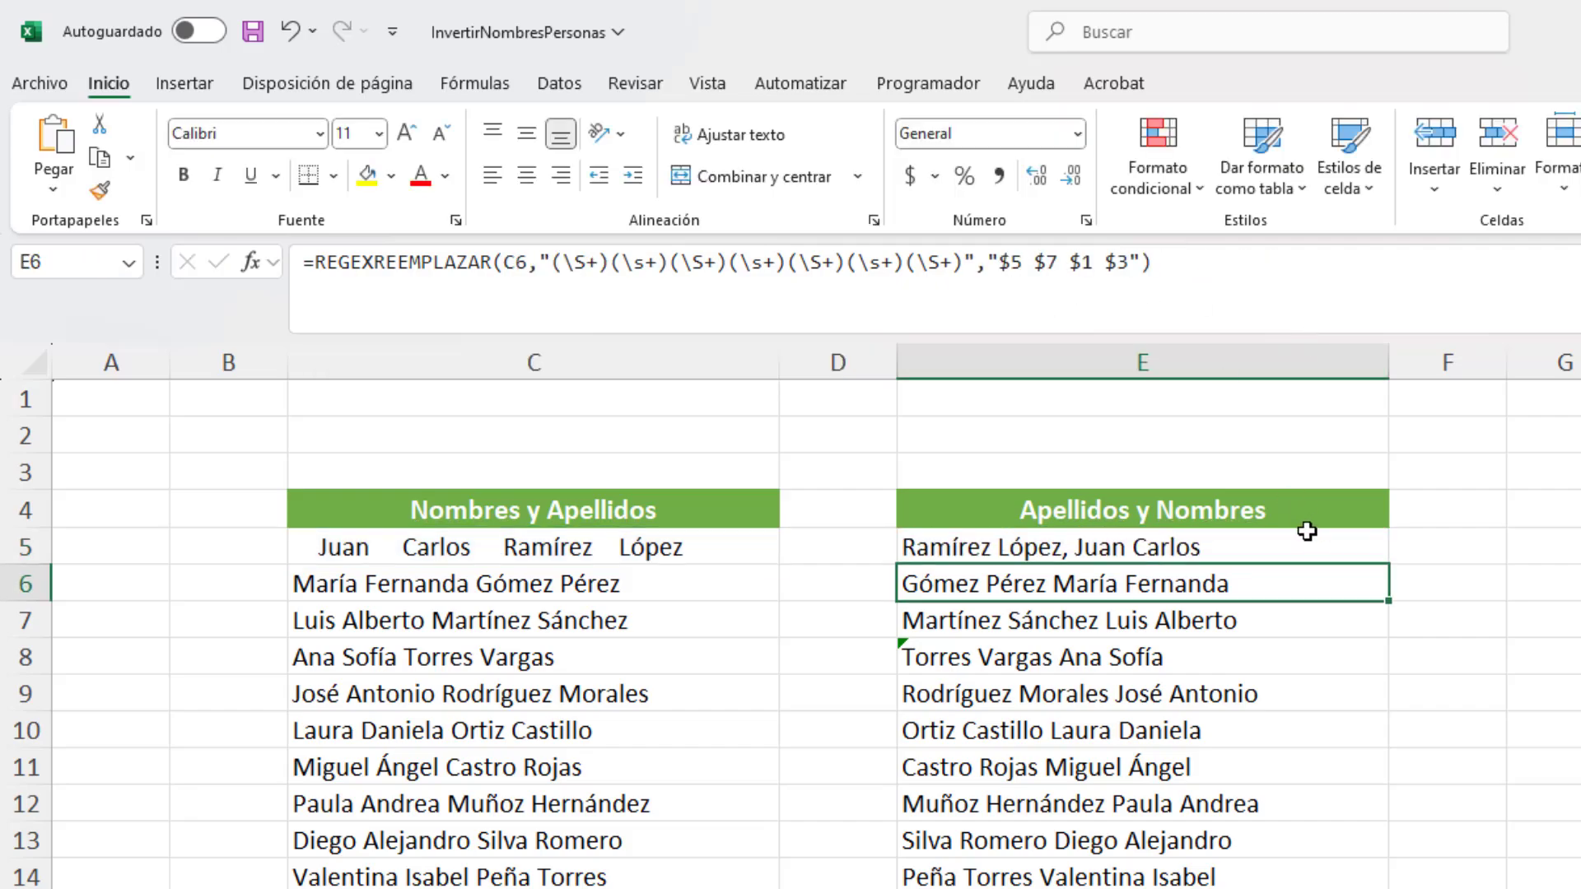
Step: Fill the comma-separated E5 formula down column E to row 24
click(1306, 537)
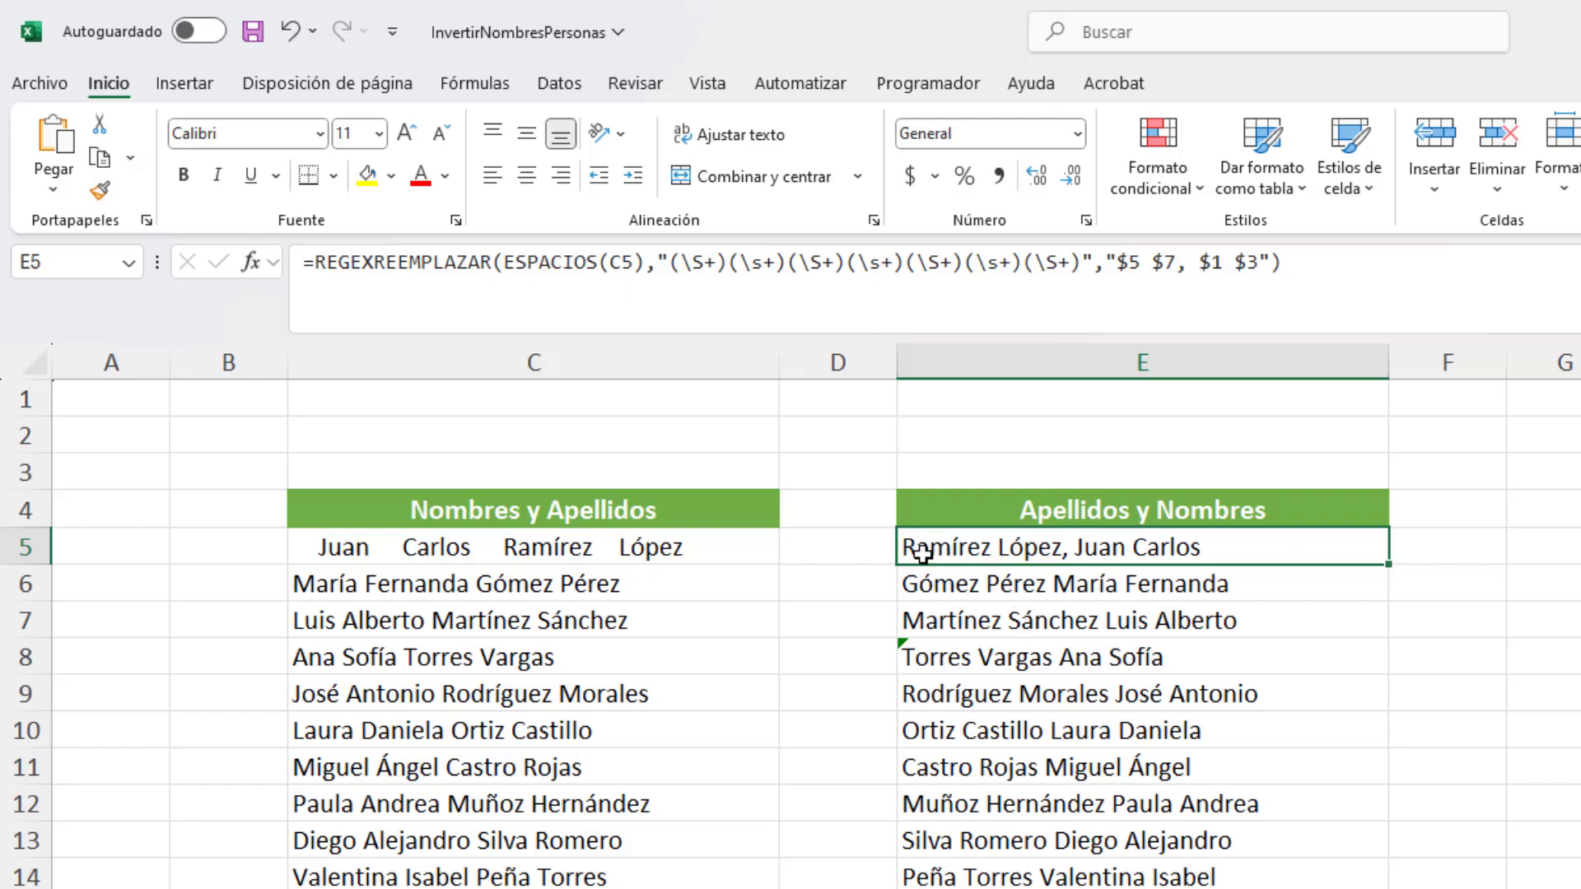
scroll(1357, 616, down, 1)
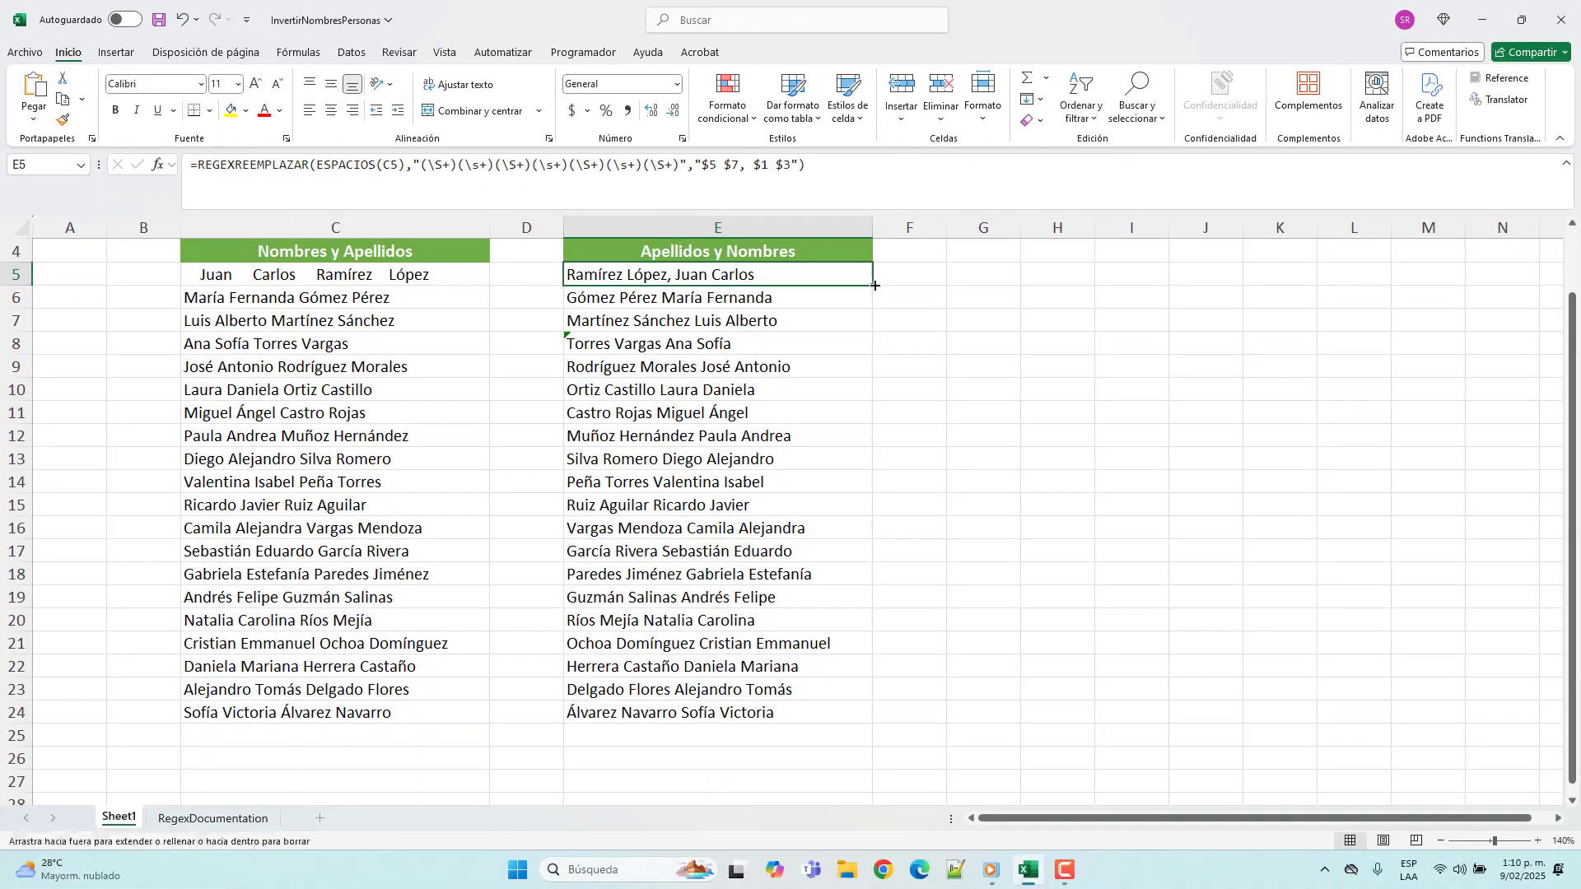
drag(1295, 438, 1296, 888)
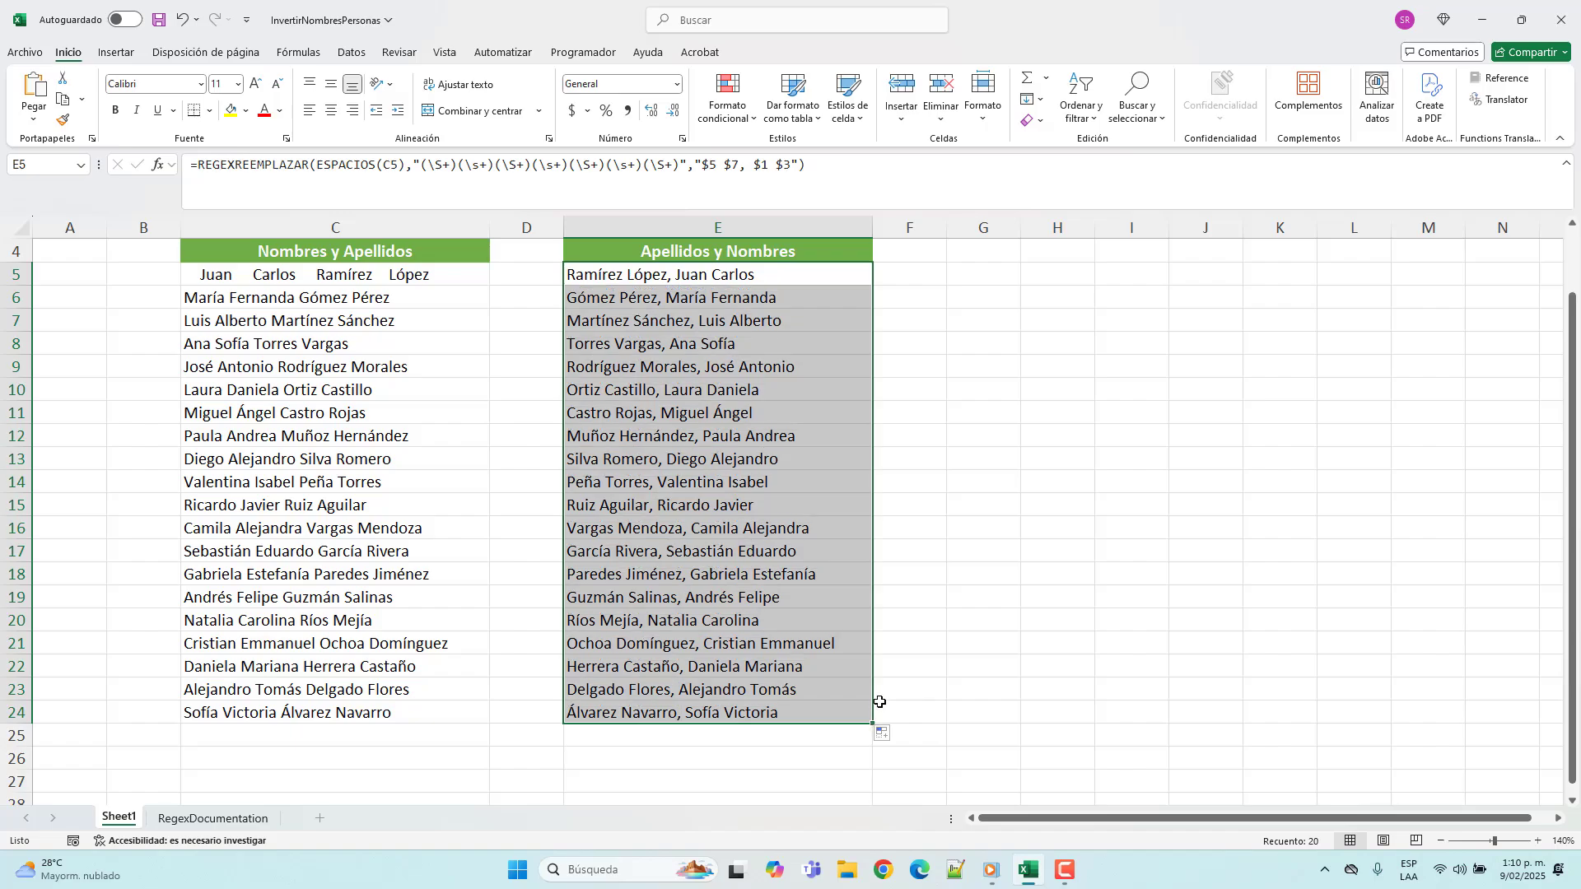
click(753, 715)
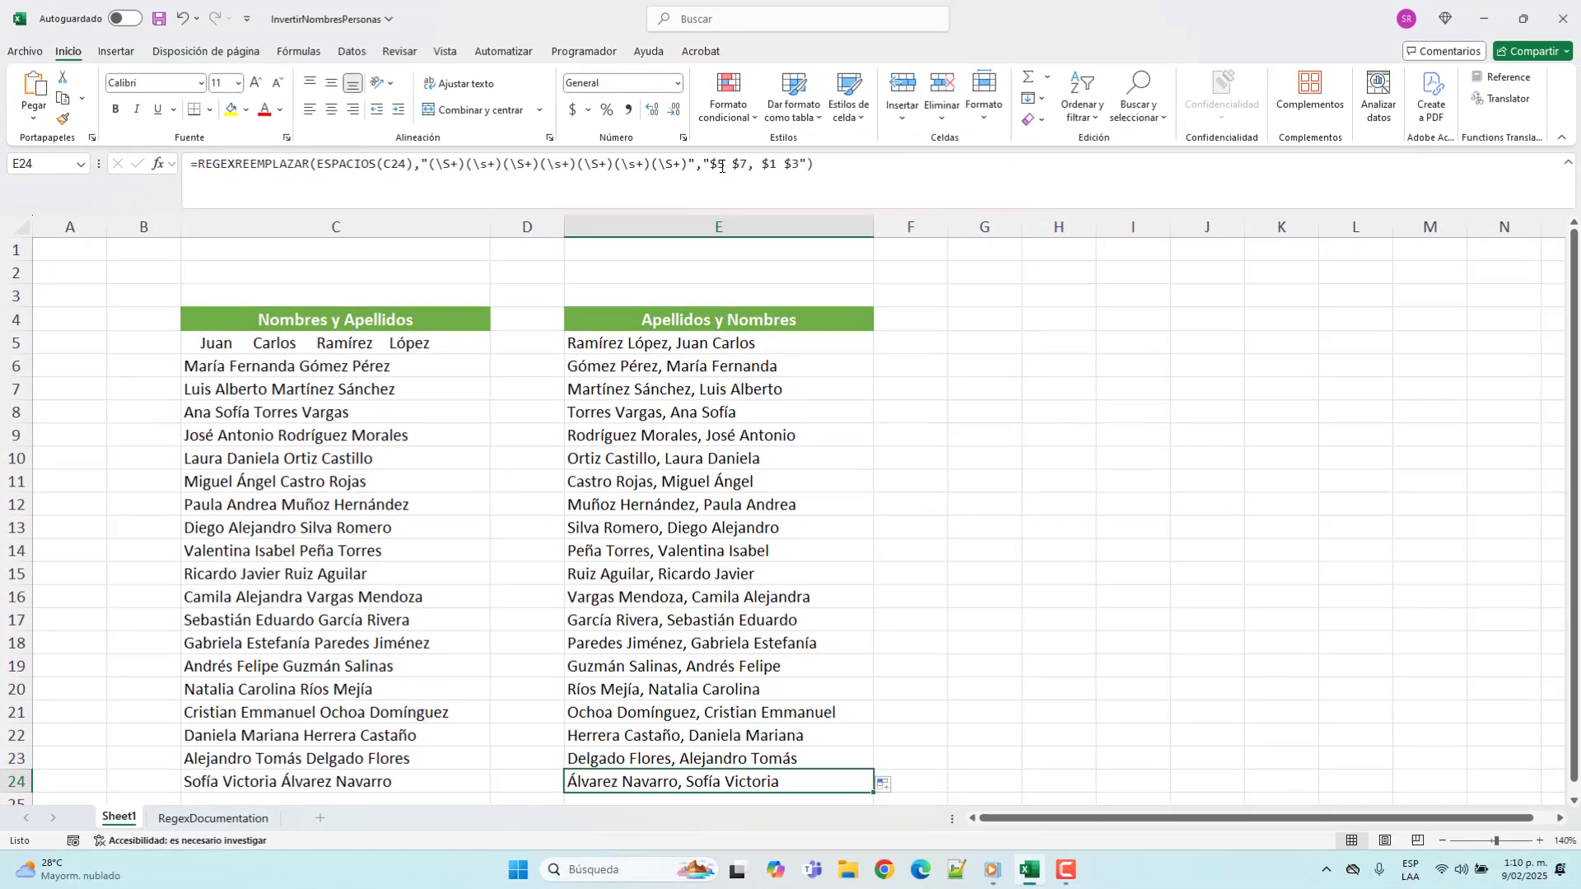
Step: Remove $7 from E24's replacement, leaving "$5, $1 $3", and fill the formula up column E to E5
click(721, 167)
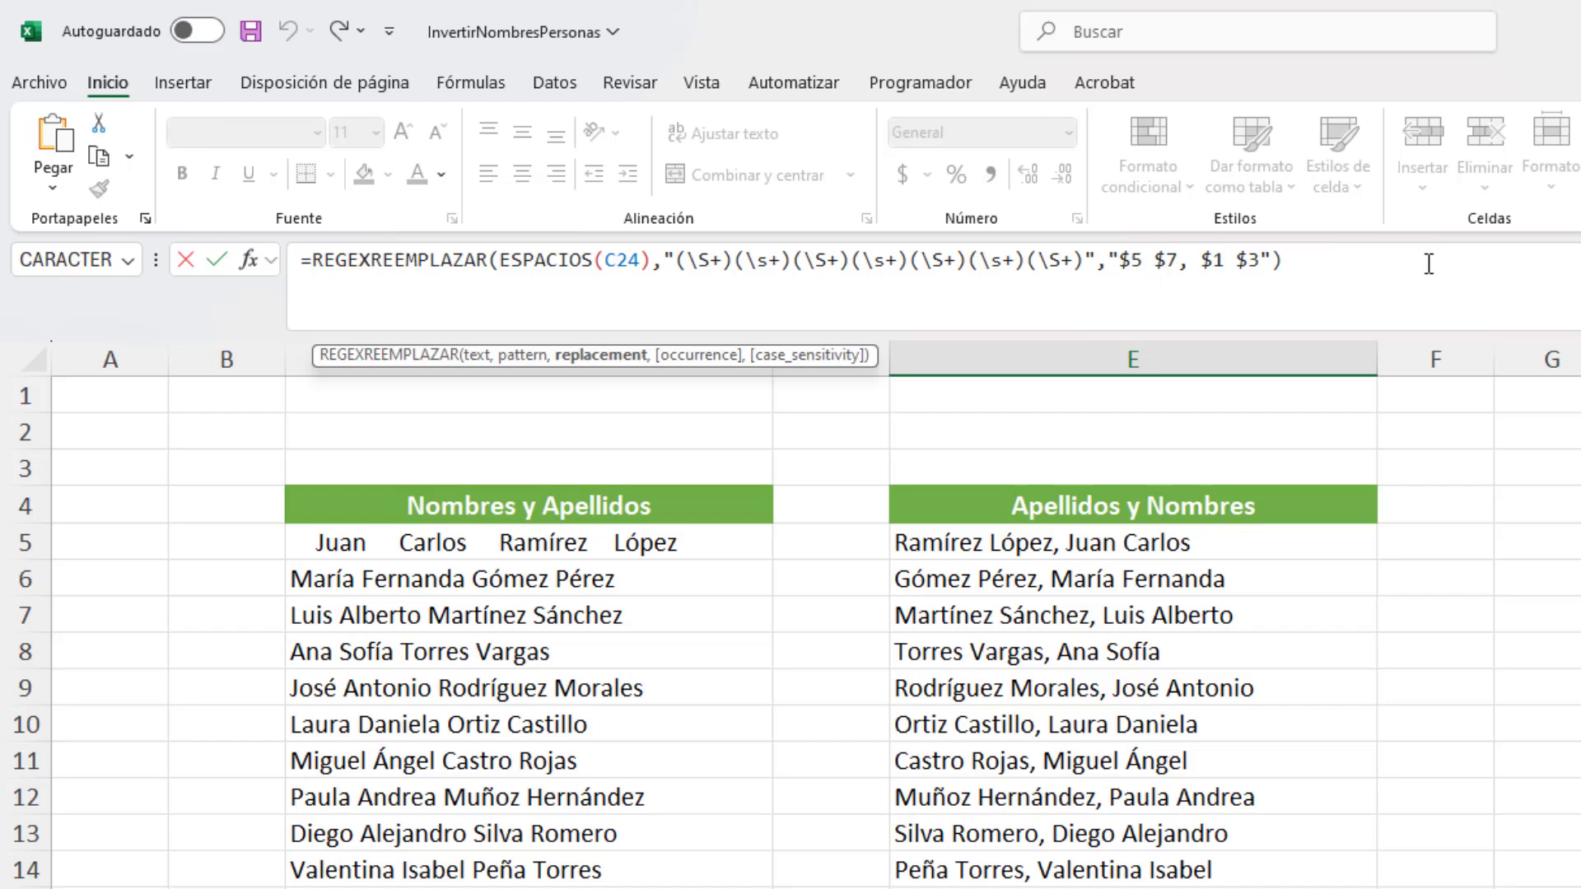
key(BackSpace)
key(BackSpace)
key(BackSpace)
key(Return)
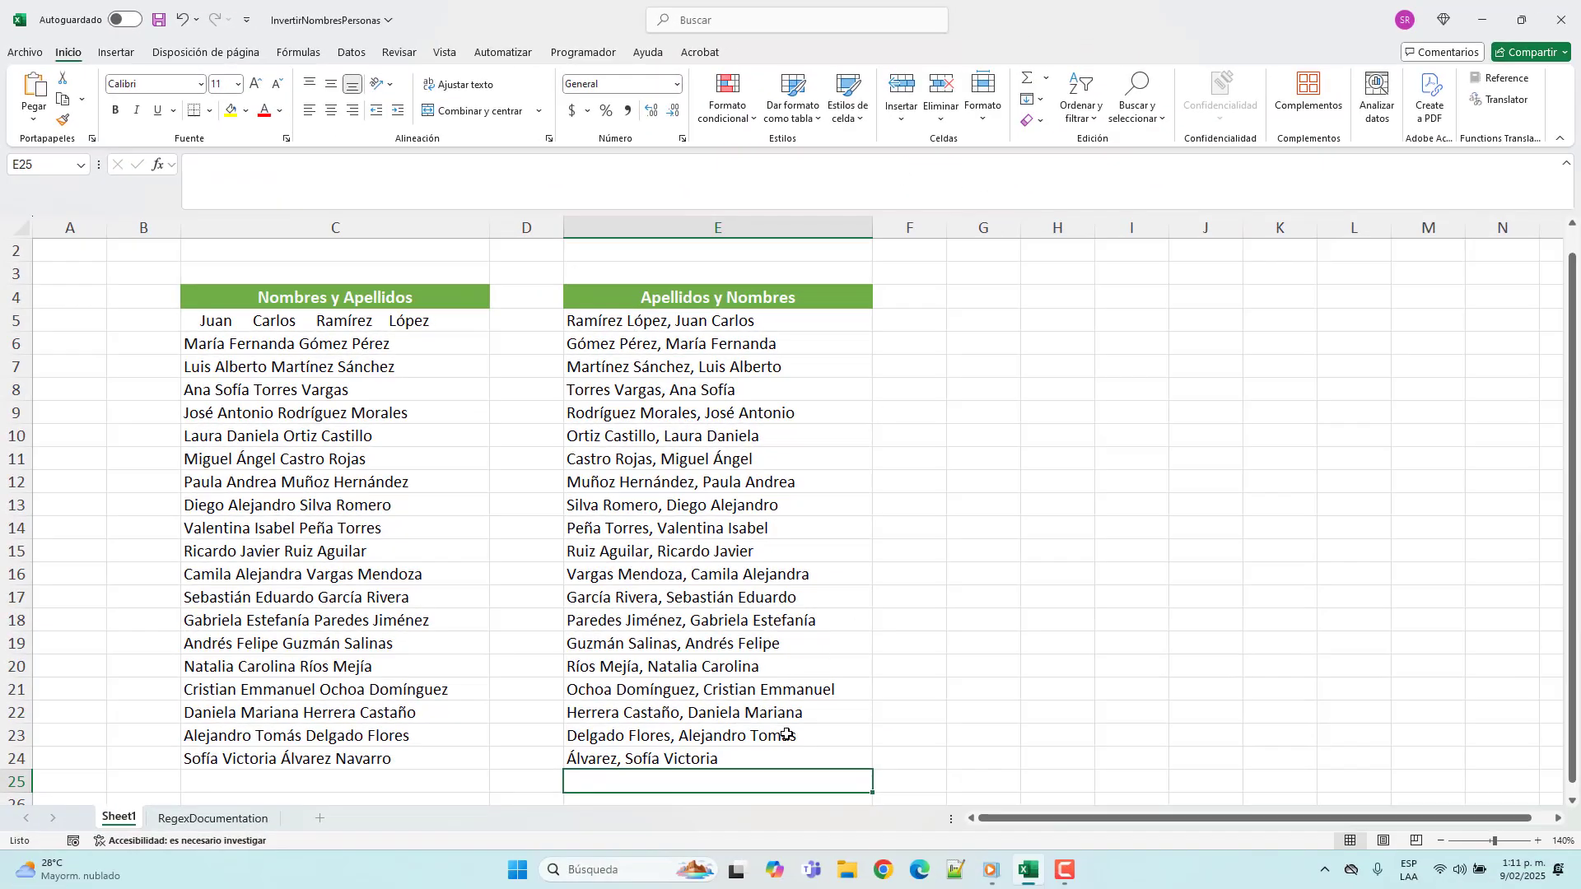
click(790, 756)
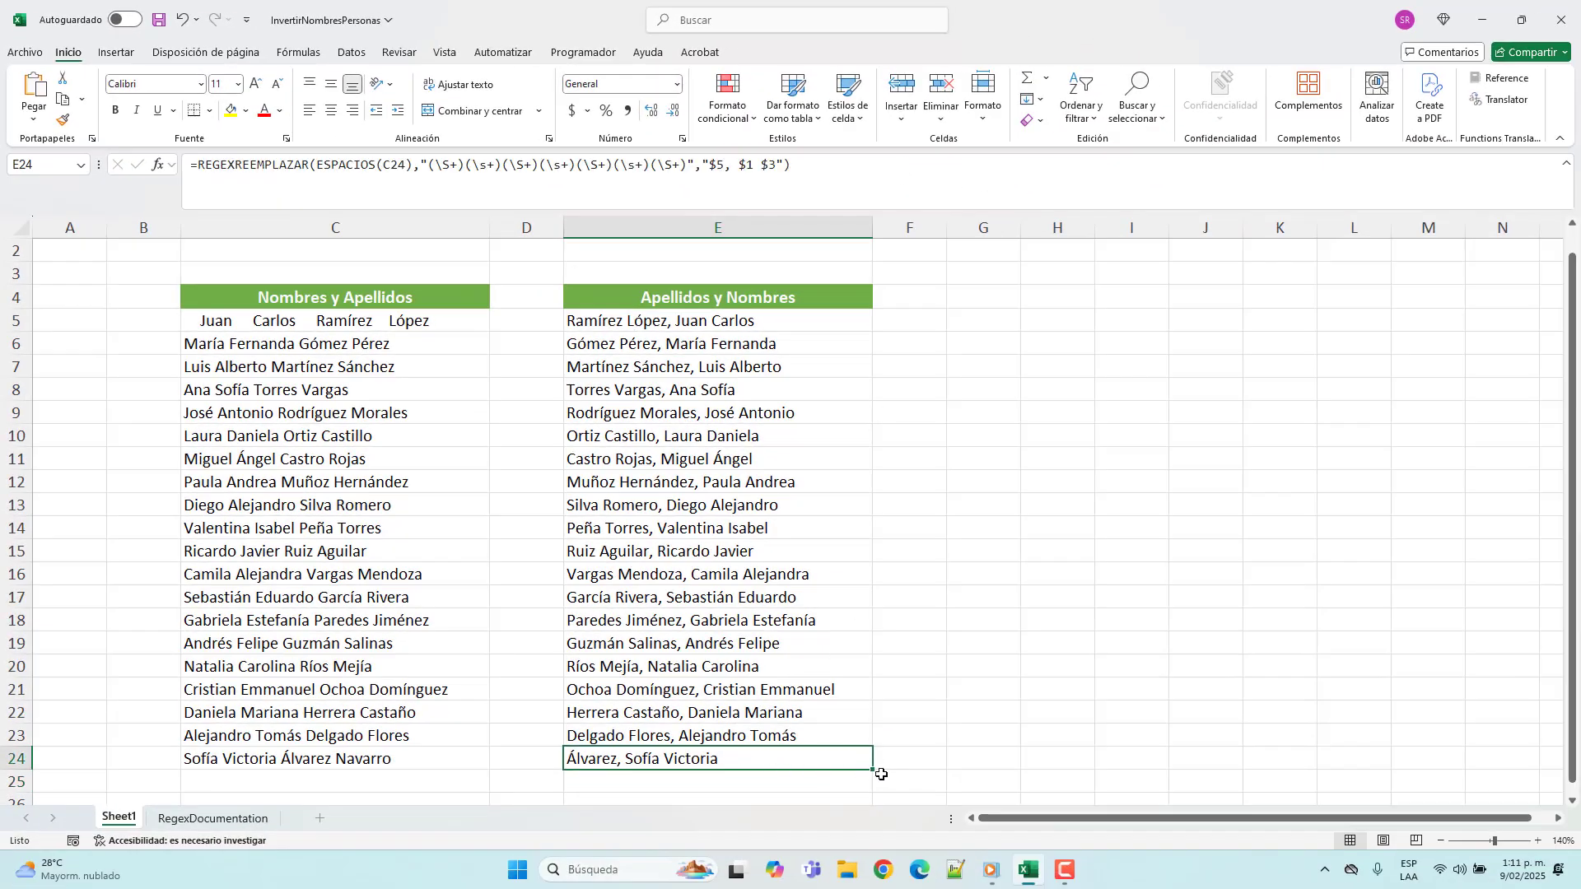
drag(873, 768, 853, 310)
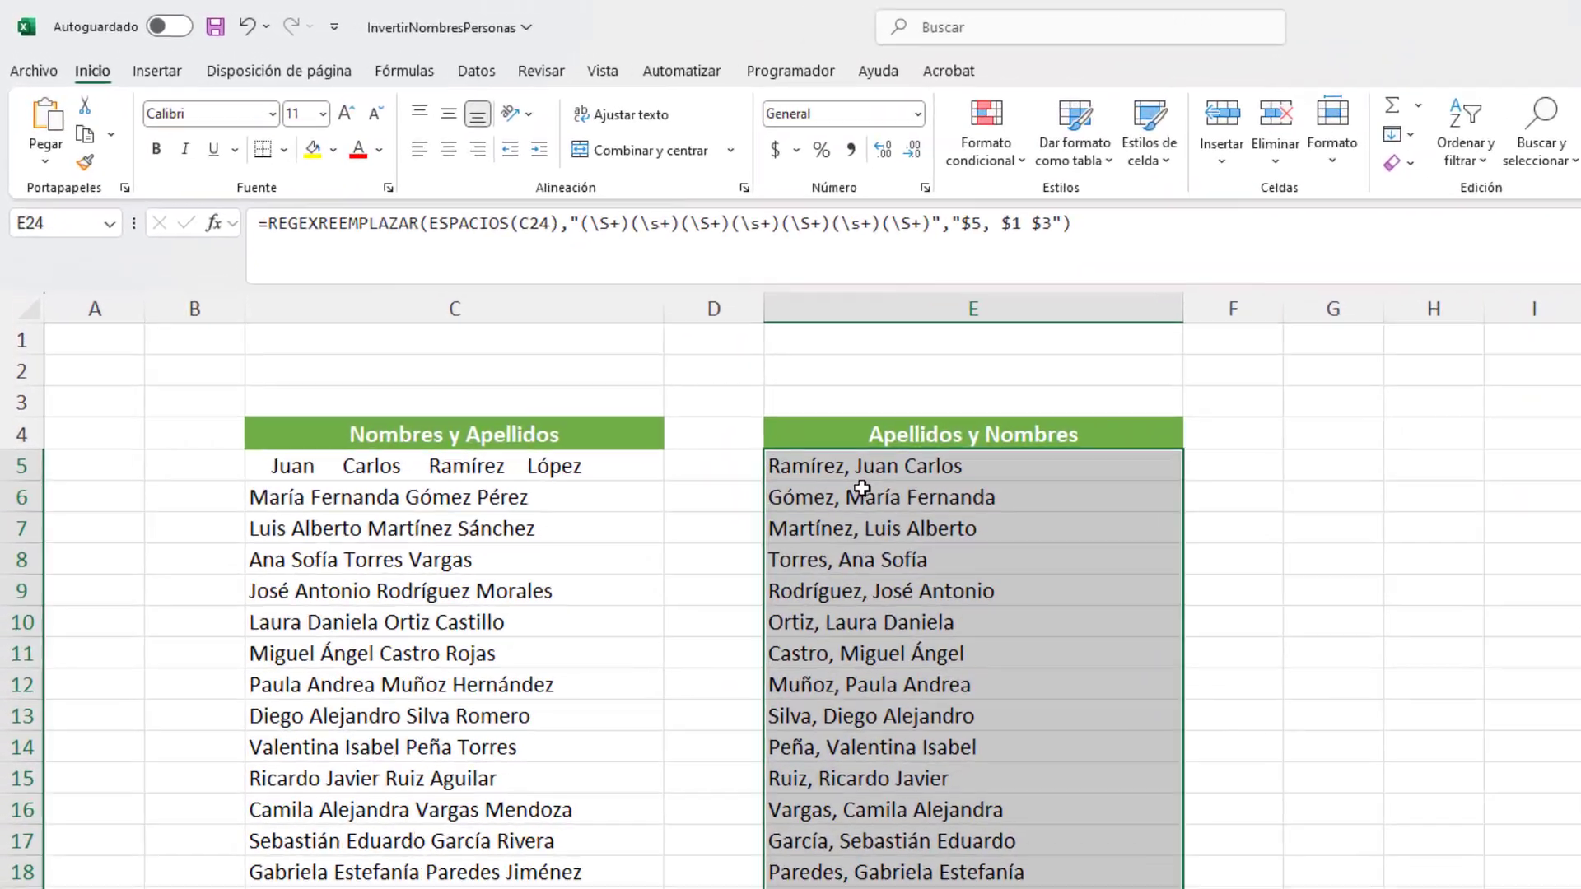
Step: Remove $3 from the replacement text in E5's formula so it reads "$5, $1"
click(599, 316)
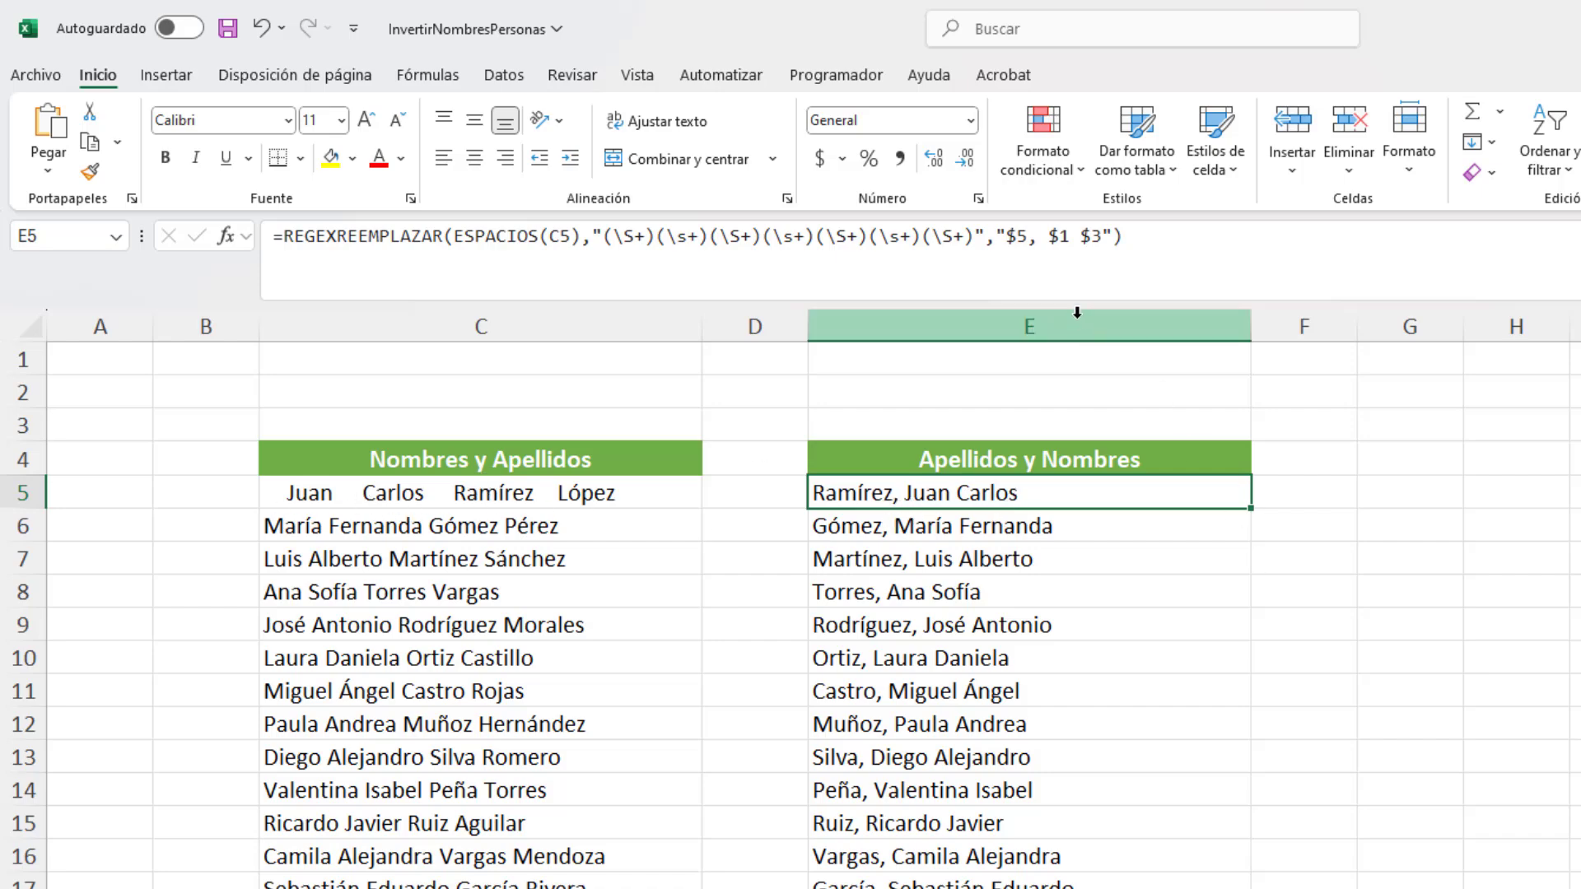
double_click(1093, 237)
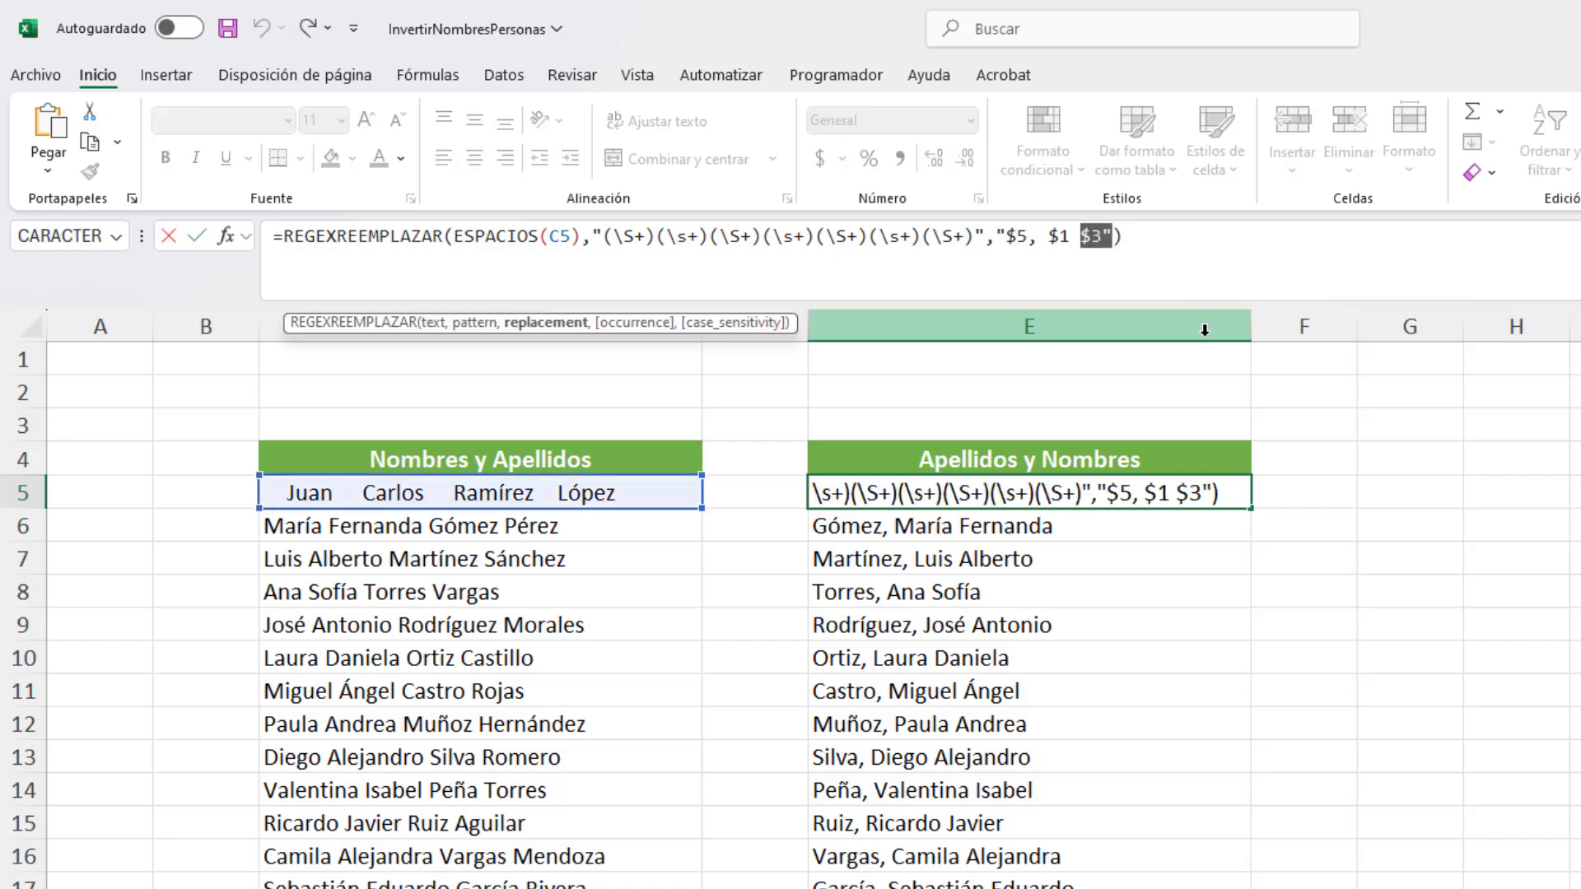
key(Left)
key(BackSpace)
key(BackSpace)
key(BackSpace)
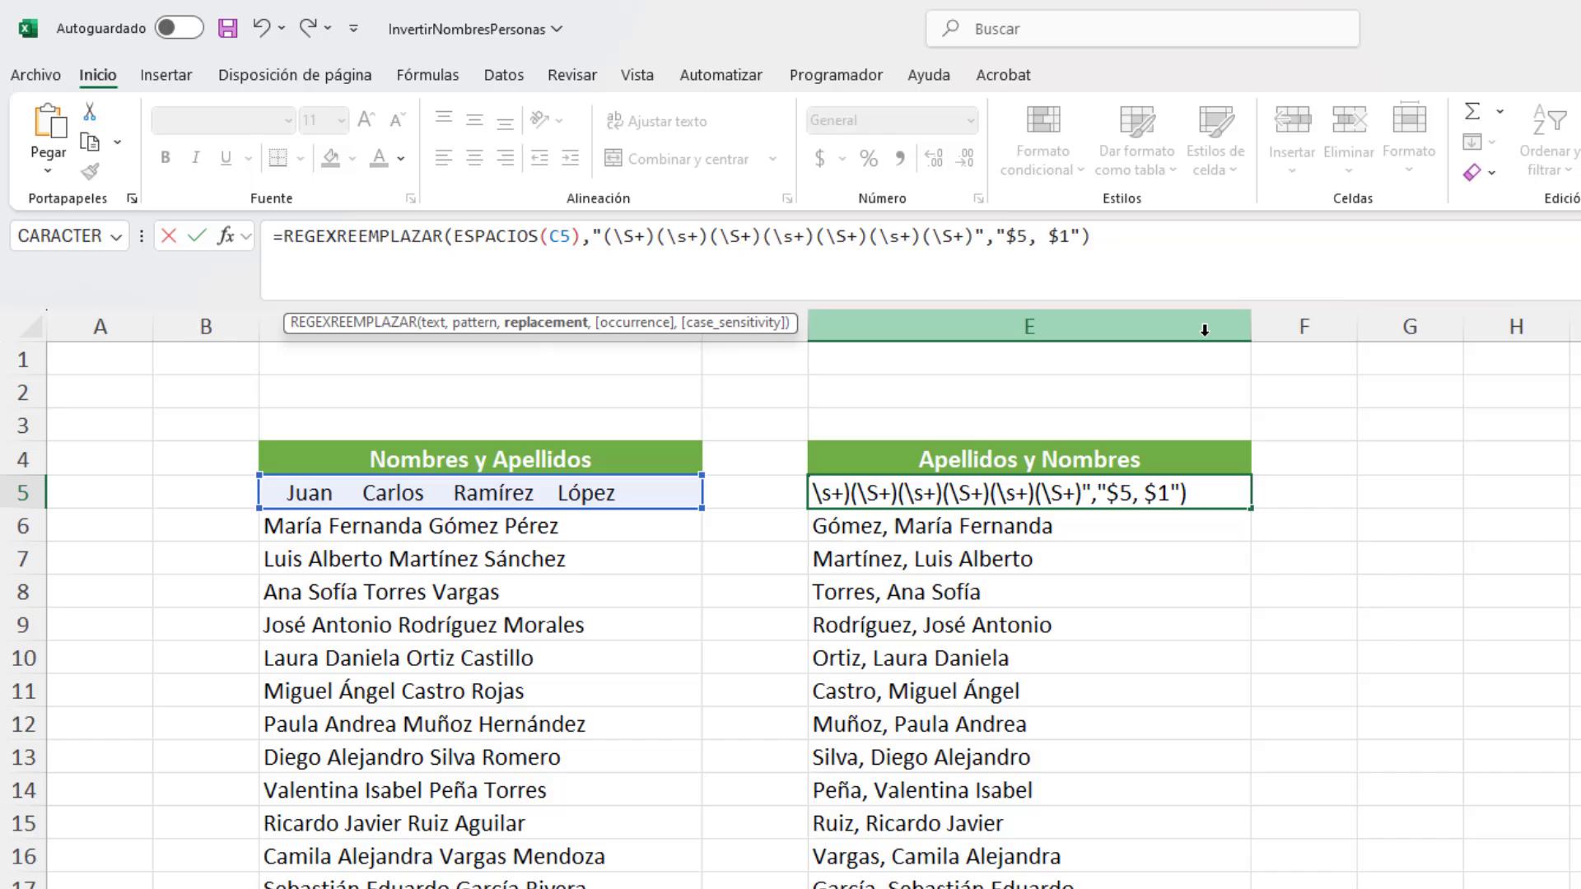
key(Return)
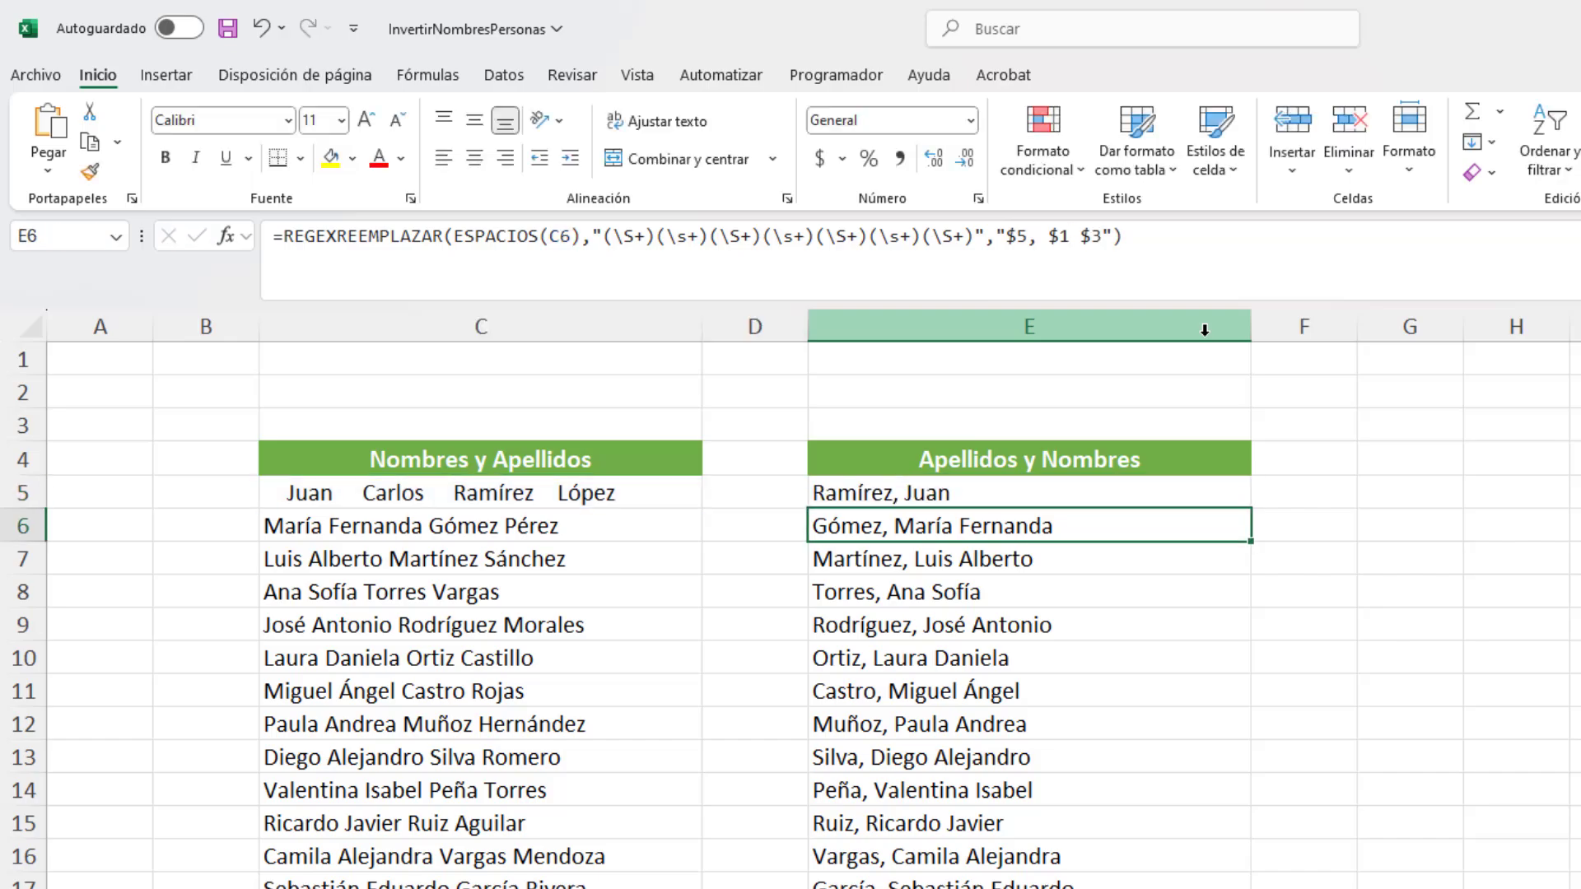
Step: Fill the E5 formula with replacement "$5, $1" down to E24, finishing with E5 selected
click(898, 494)
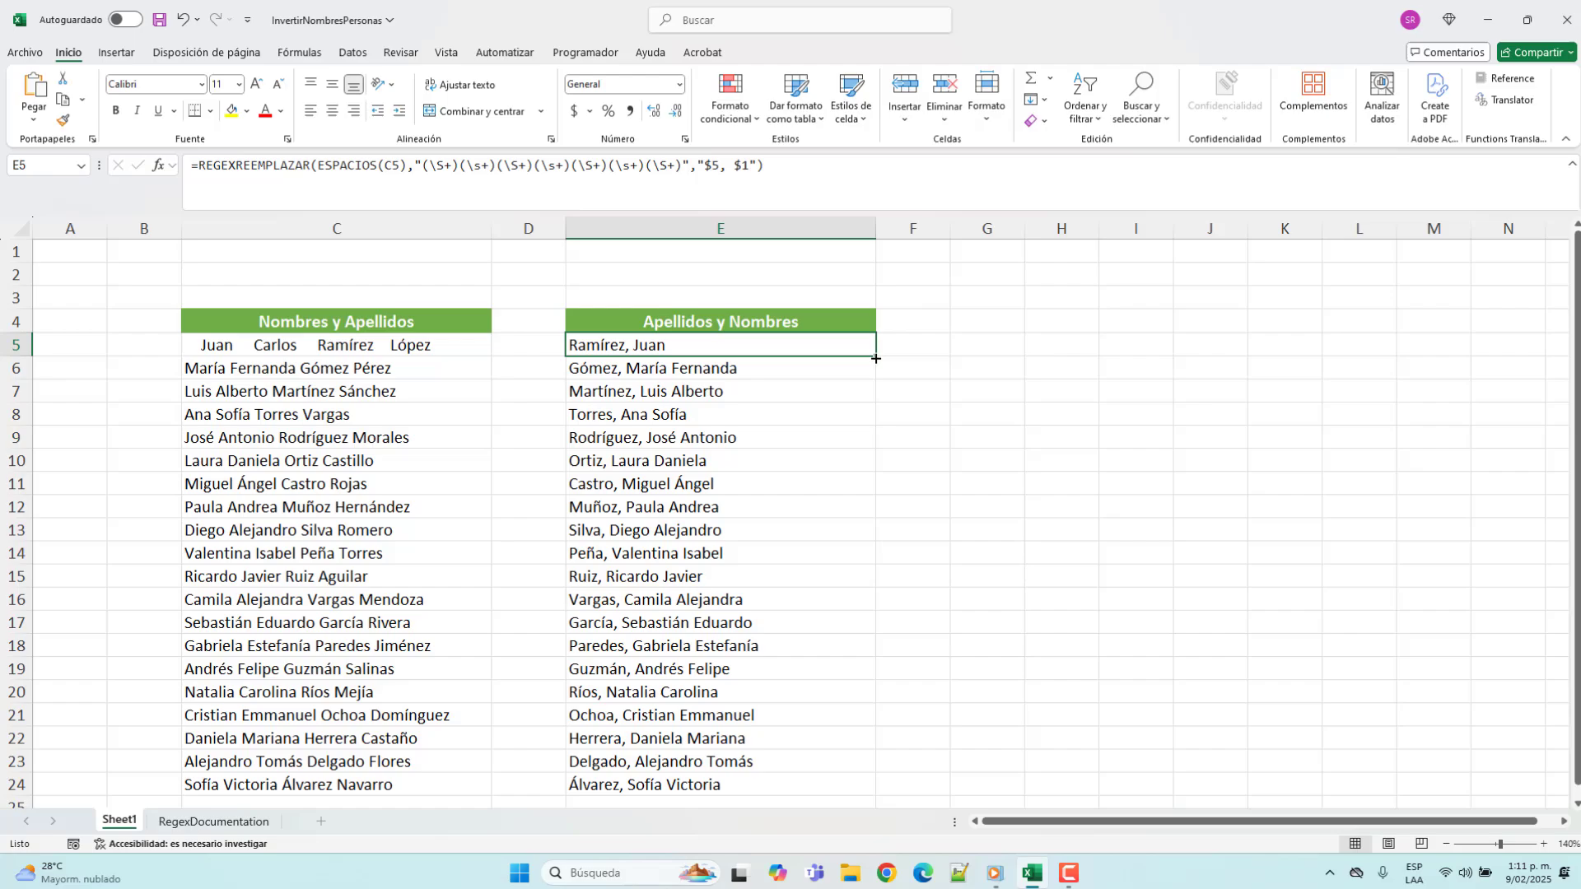
drag(876, 358, 830, 735)
scroll(763, 448, up, 1)
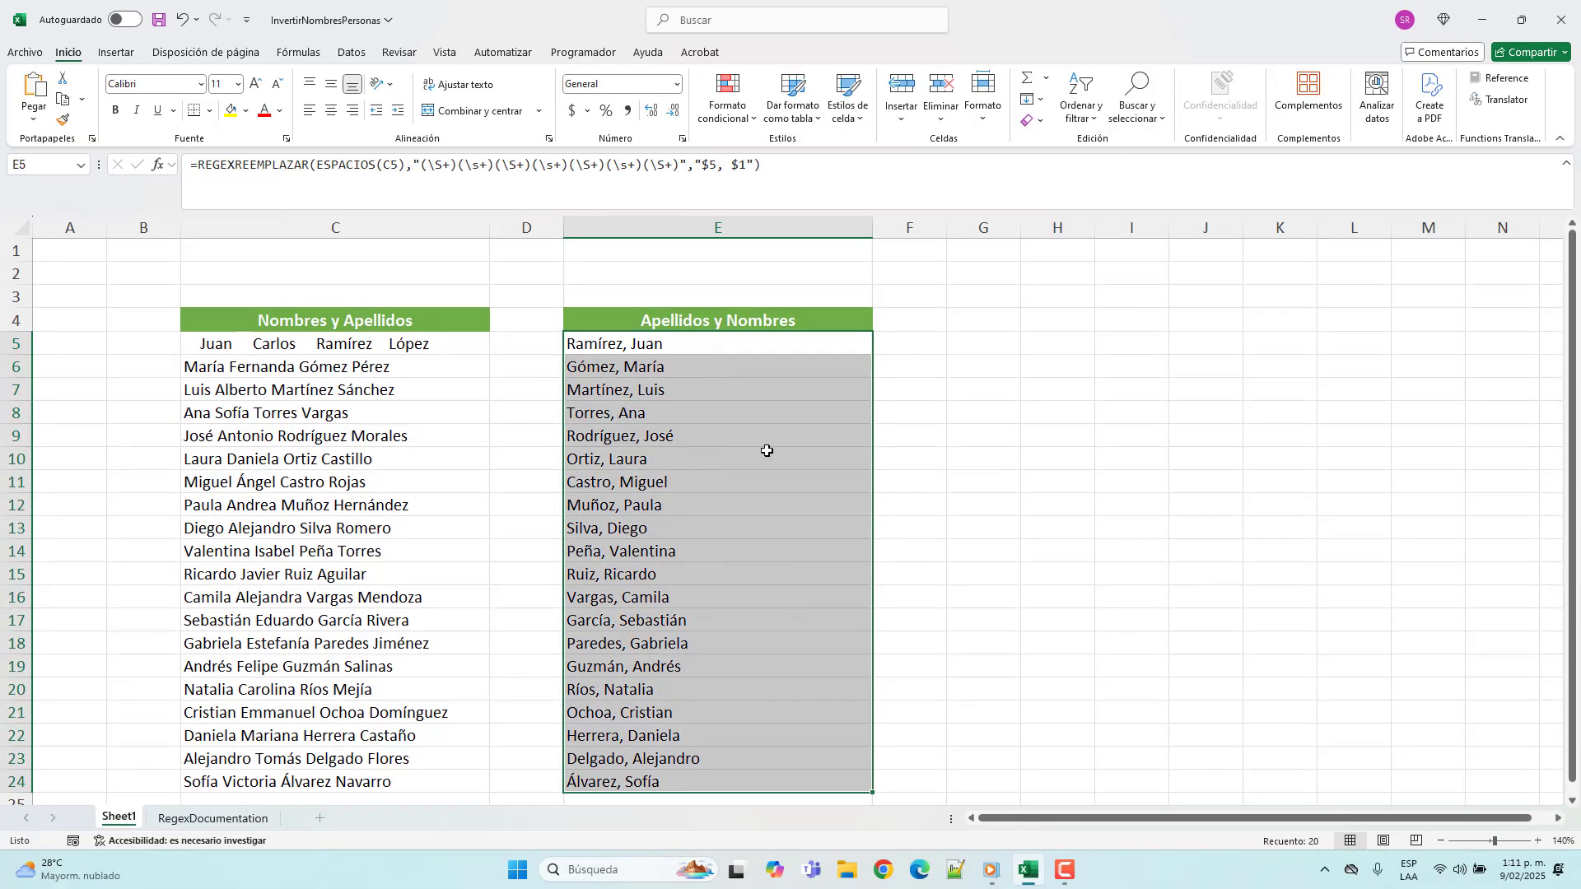
click(643, 343)
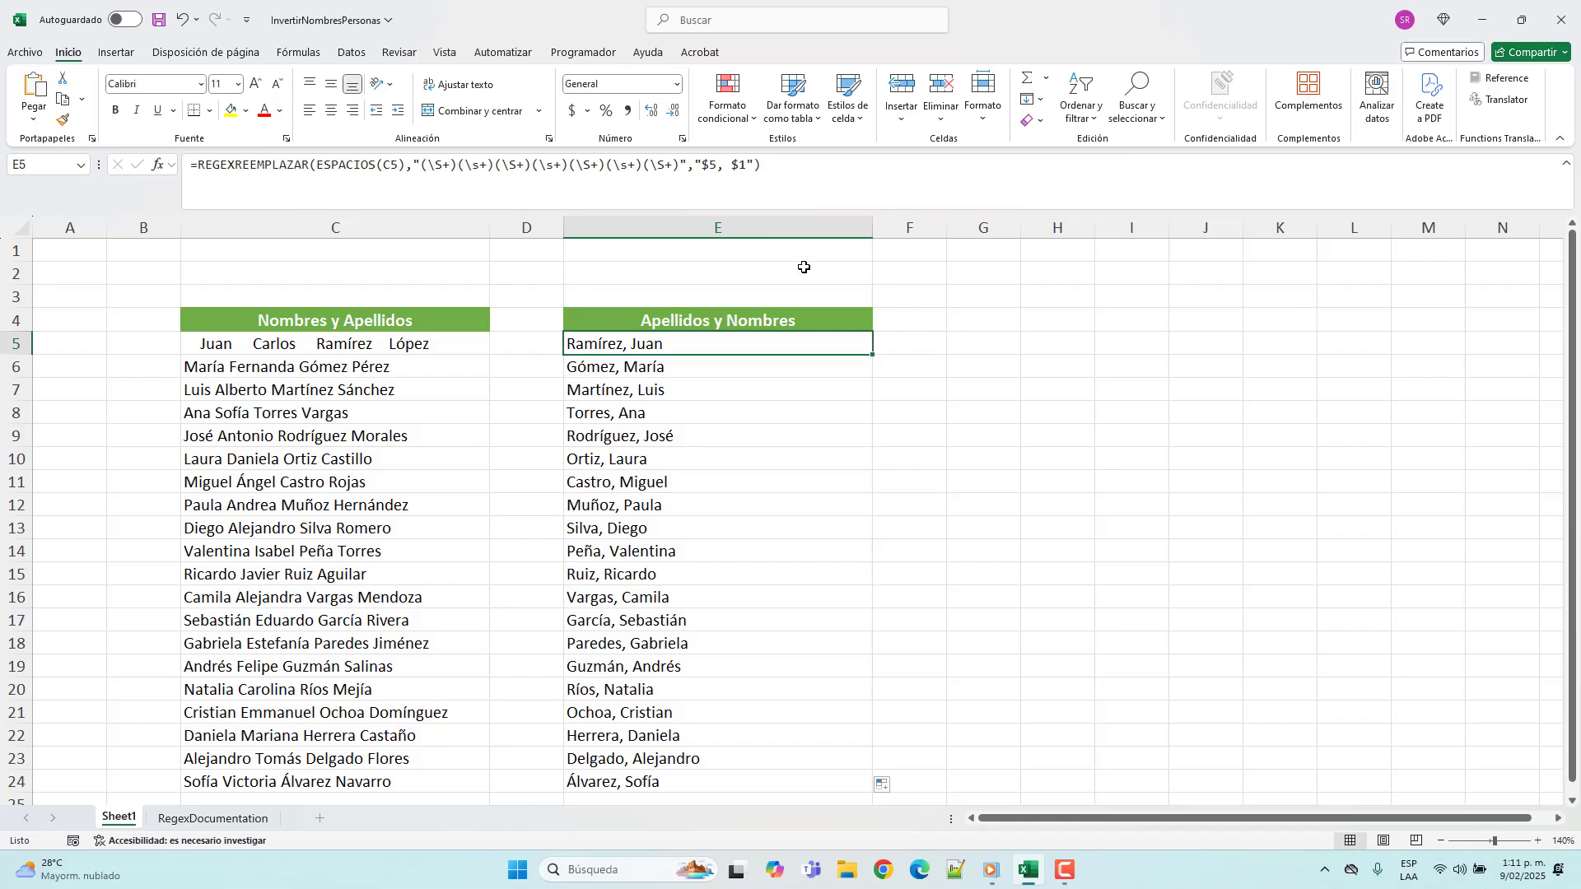